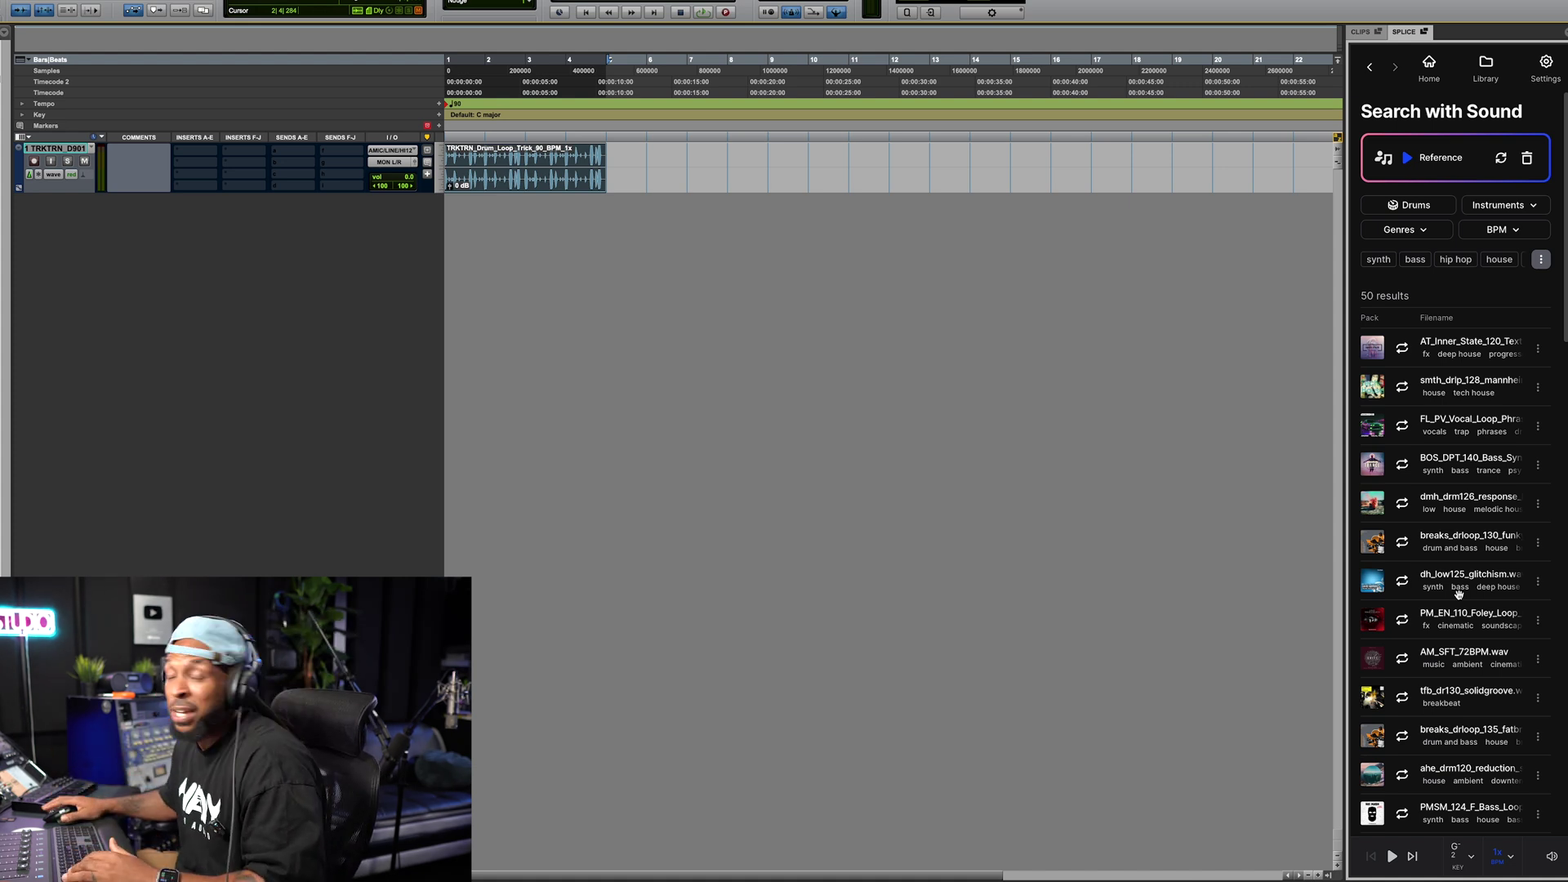
- Preview the AT_Inner_State_120 texture loop from the search results and place it on a new track at bar 1
{"action": "left_click", "coordinate": [1401, 348]}
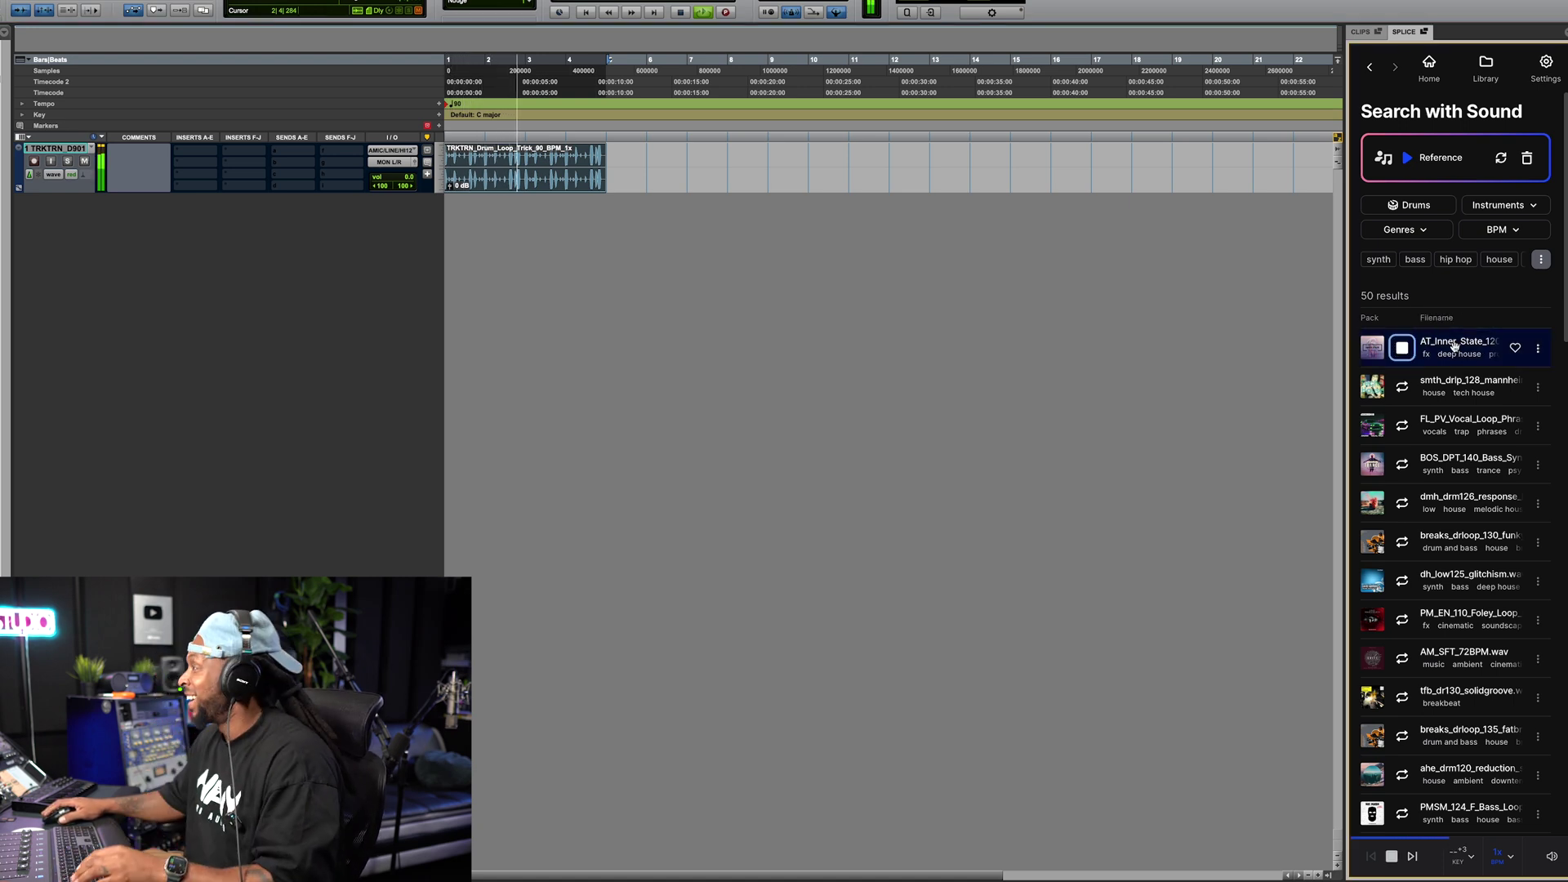
{"action": "left_click_drag", "start_coordinate": [1457, 349], "coordinate": [453, 241]}
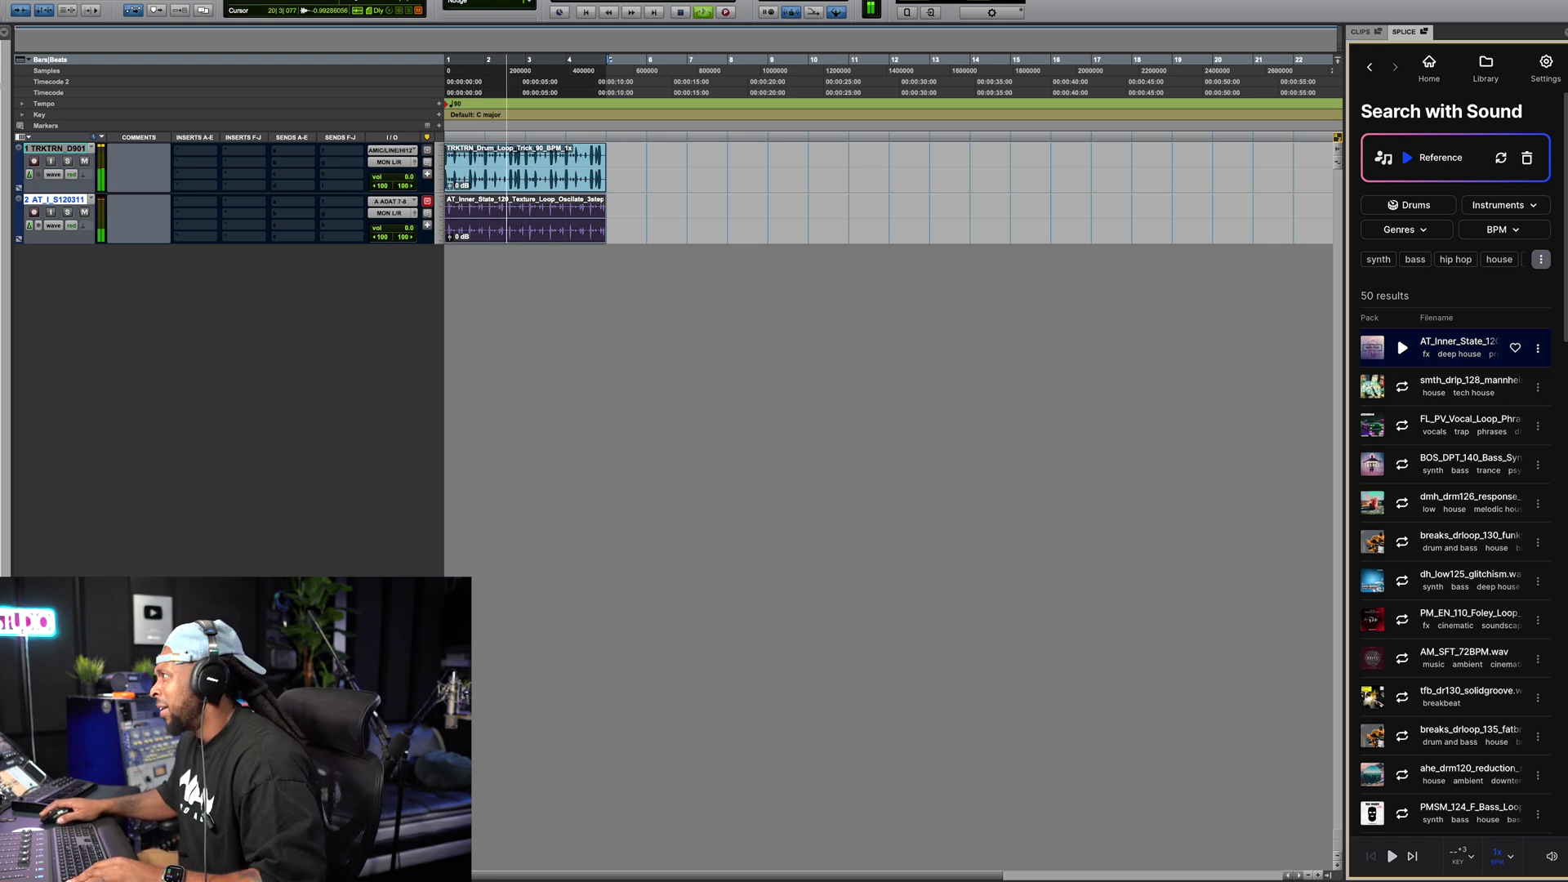
- Filter the results to electric bass, preview the FF_100_kit_loop_jam_bass loop and place it on a new track at bar 1
{"action": "left_click", "coordinate": [1499, 206]}
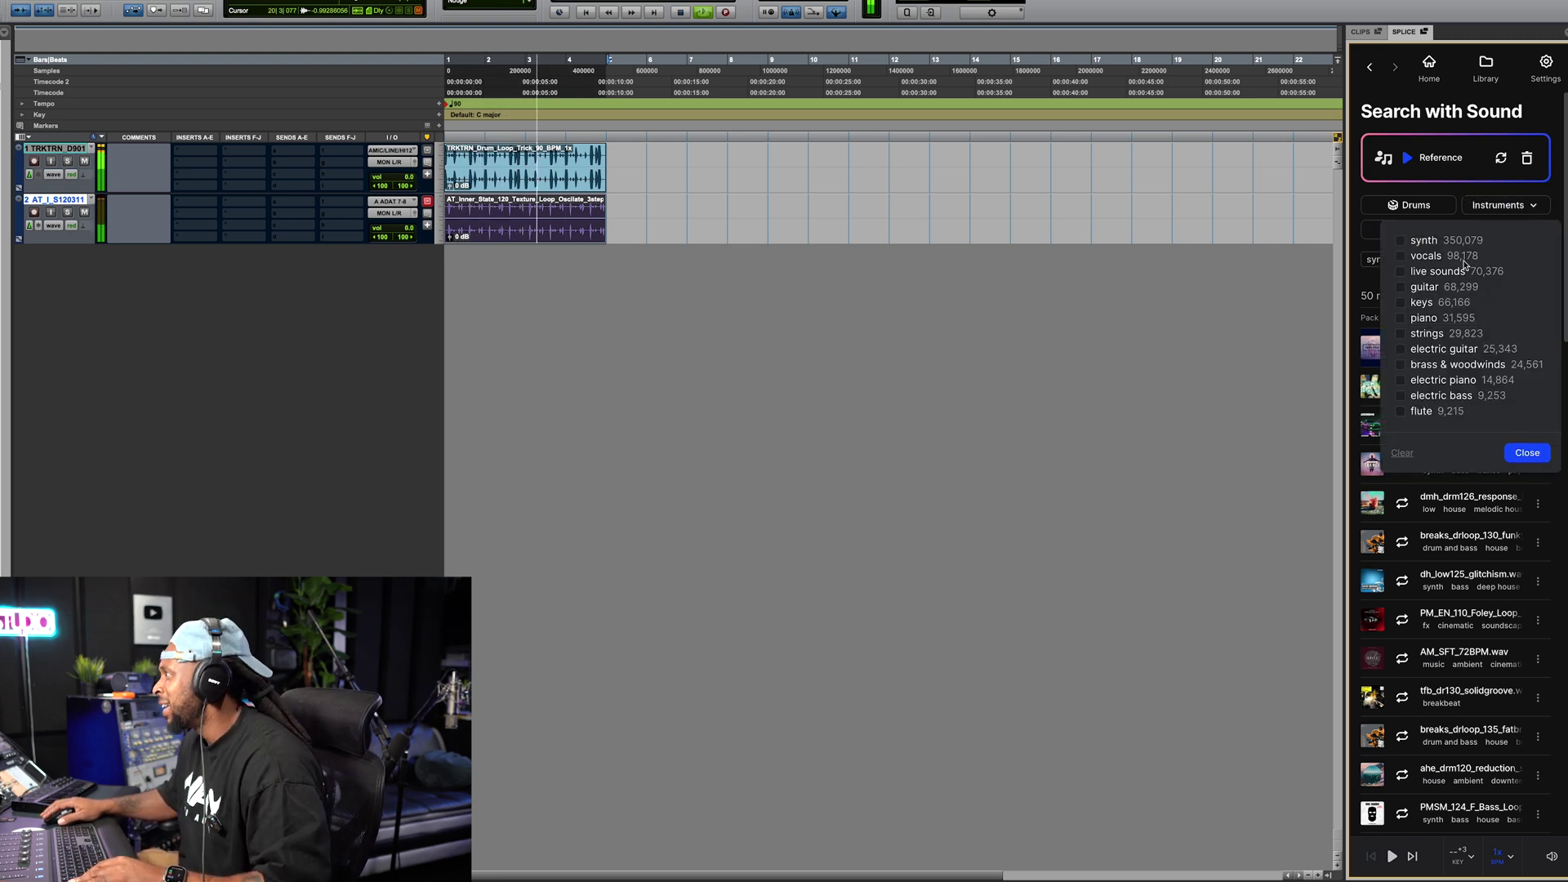
{"action": "left_click", "coordinate": [1463, 397]}
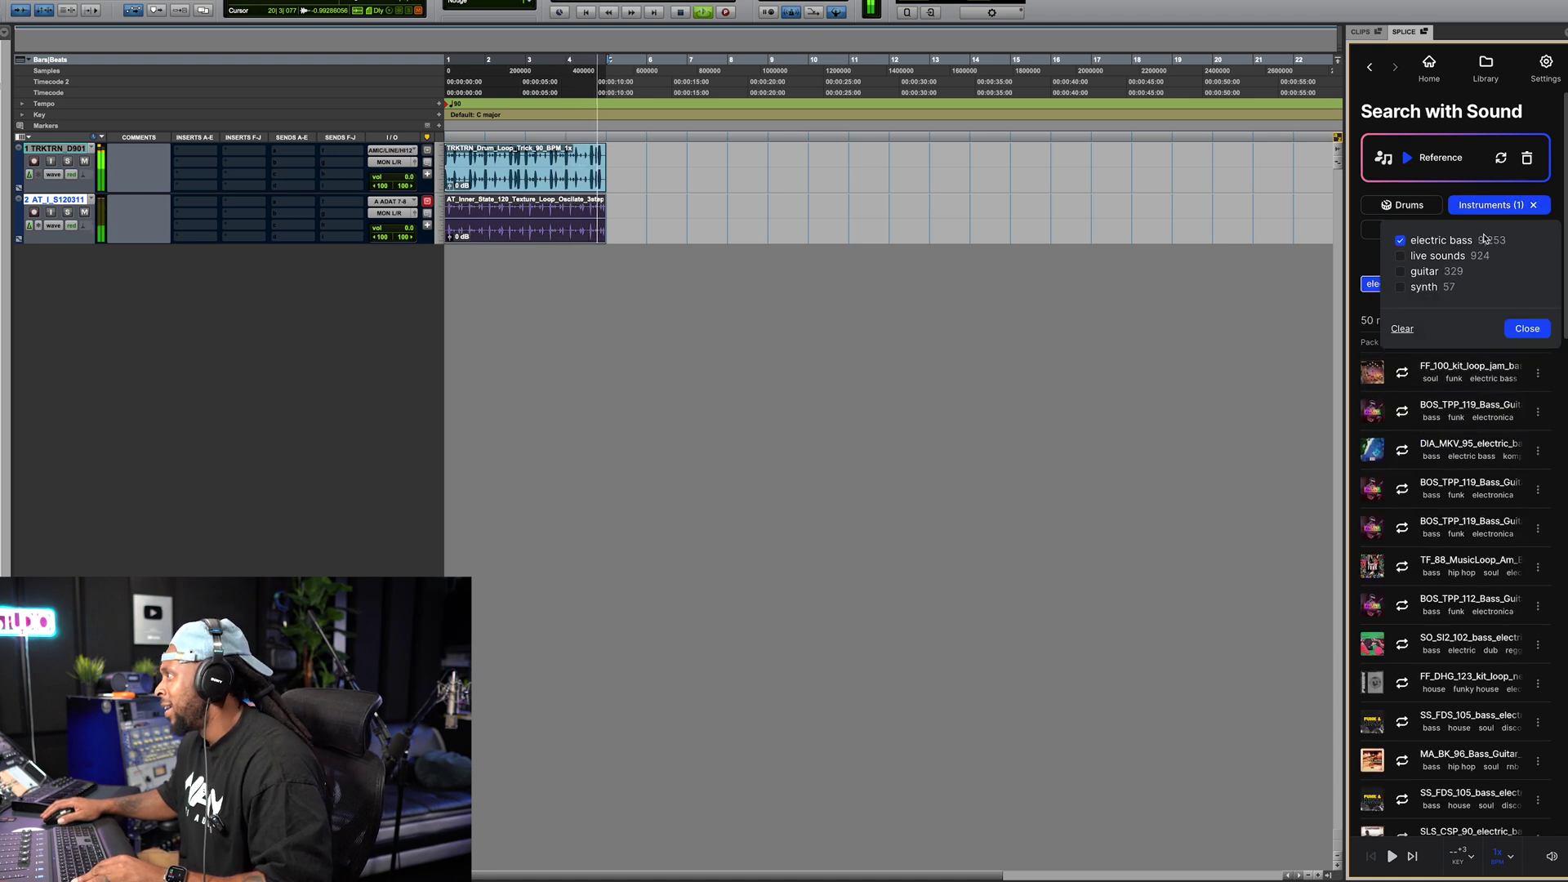
{"action": "left_click", "coordinate": [1527, 329]}
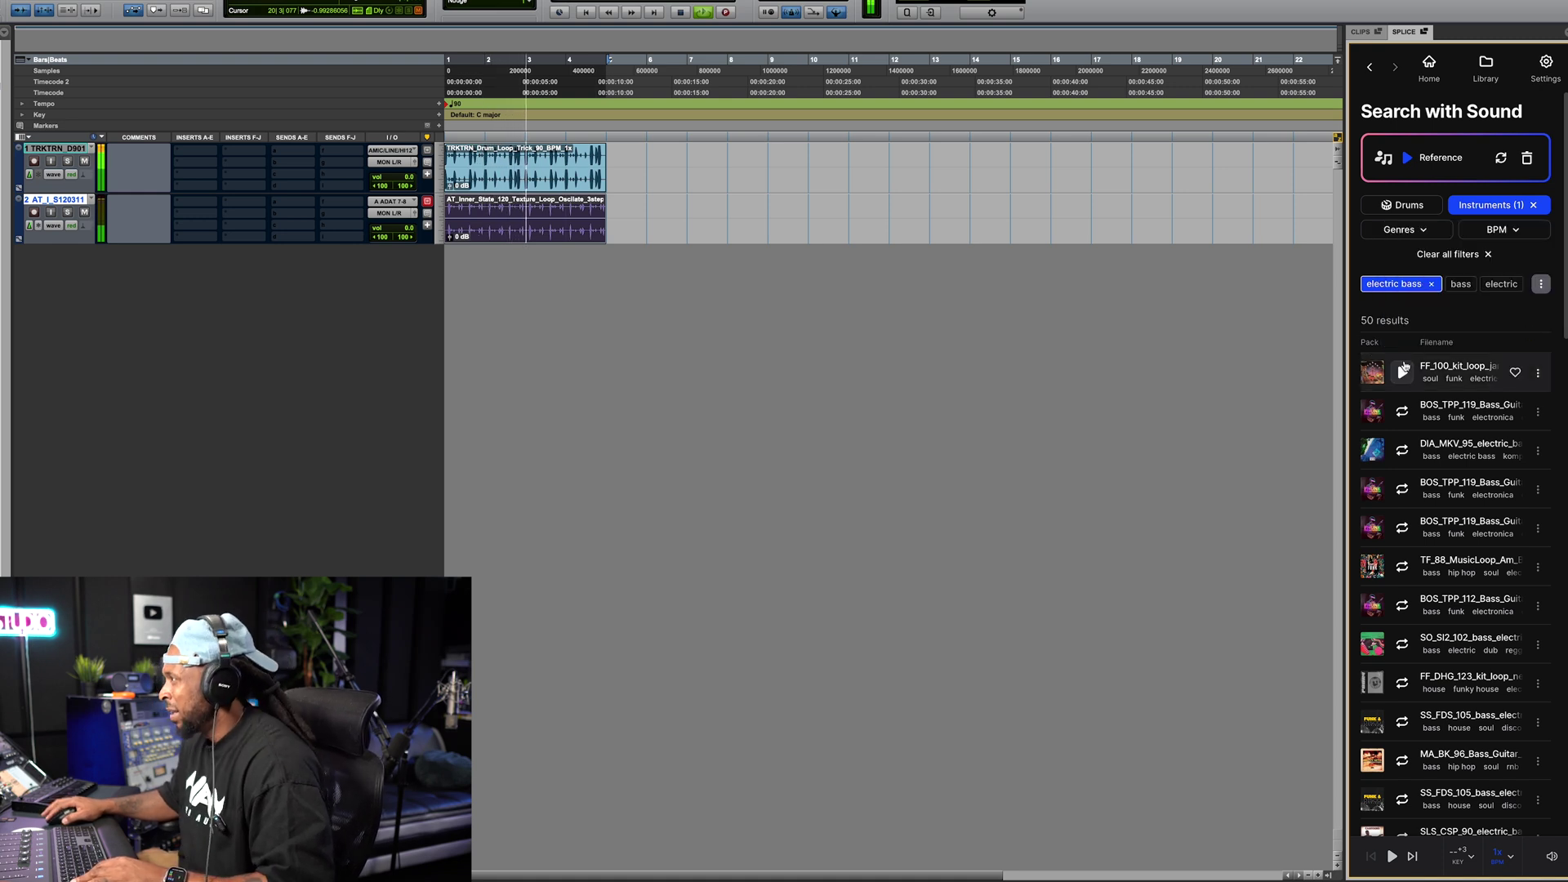
{"action": "left_click", "coordinate": [1404, 372]}
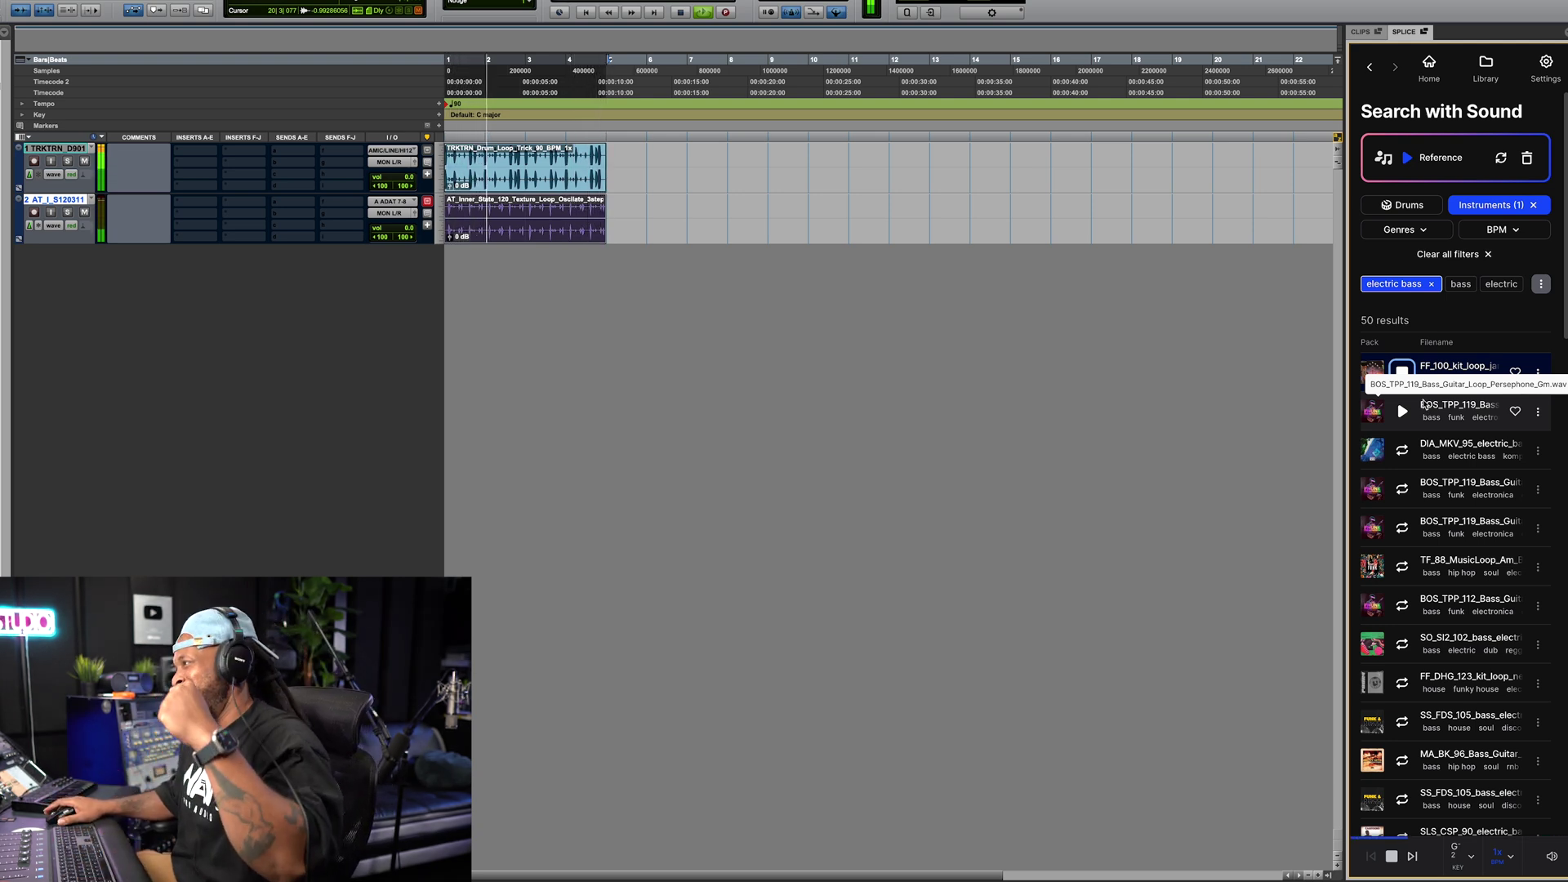
{"action": "left_click_drag", "start_coordinate": [1458, 368], "coordinate": [456, 276]}
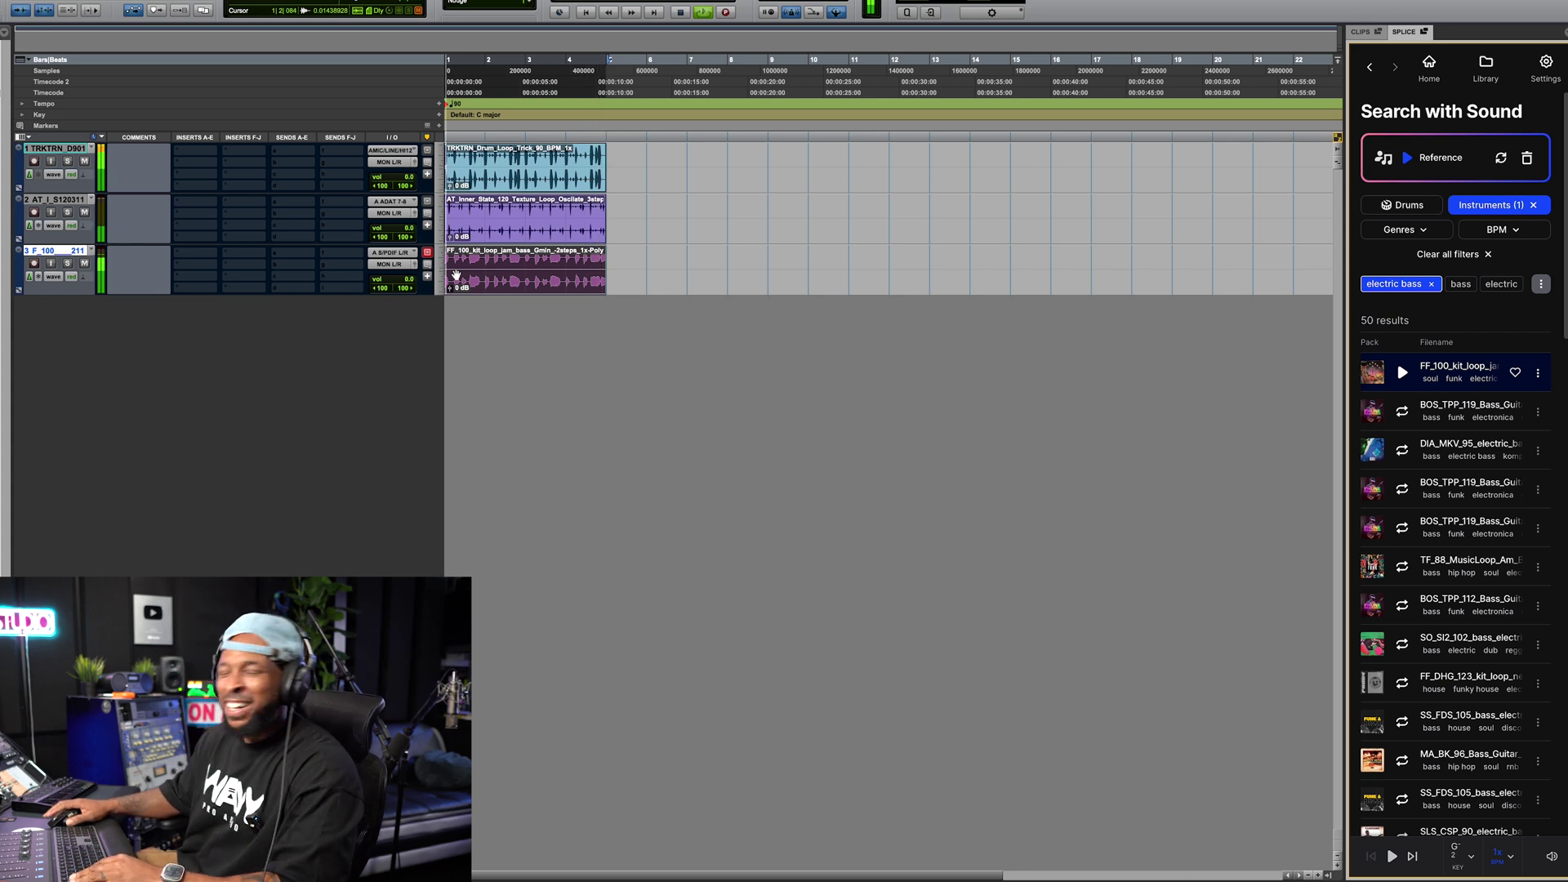
- Replace the electric bass instrument filter with keys
{"action": "left_click", "coordinate": [1500, 207]}
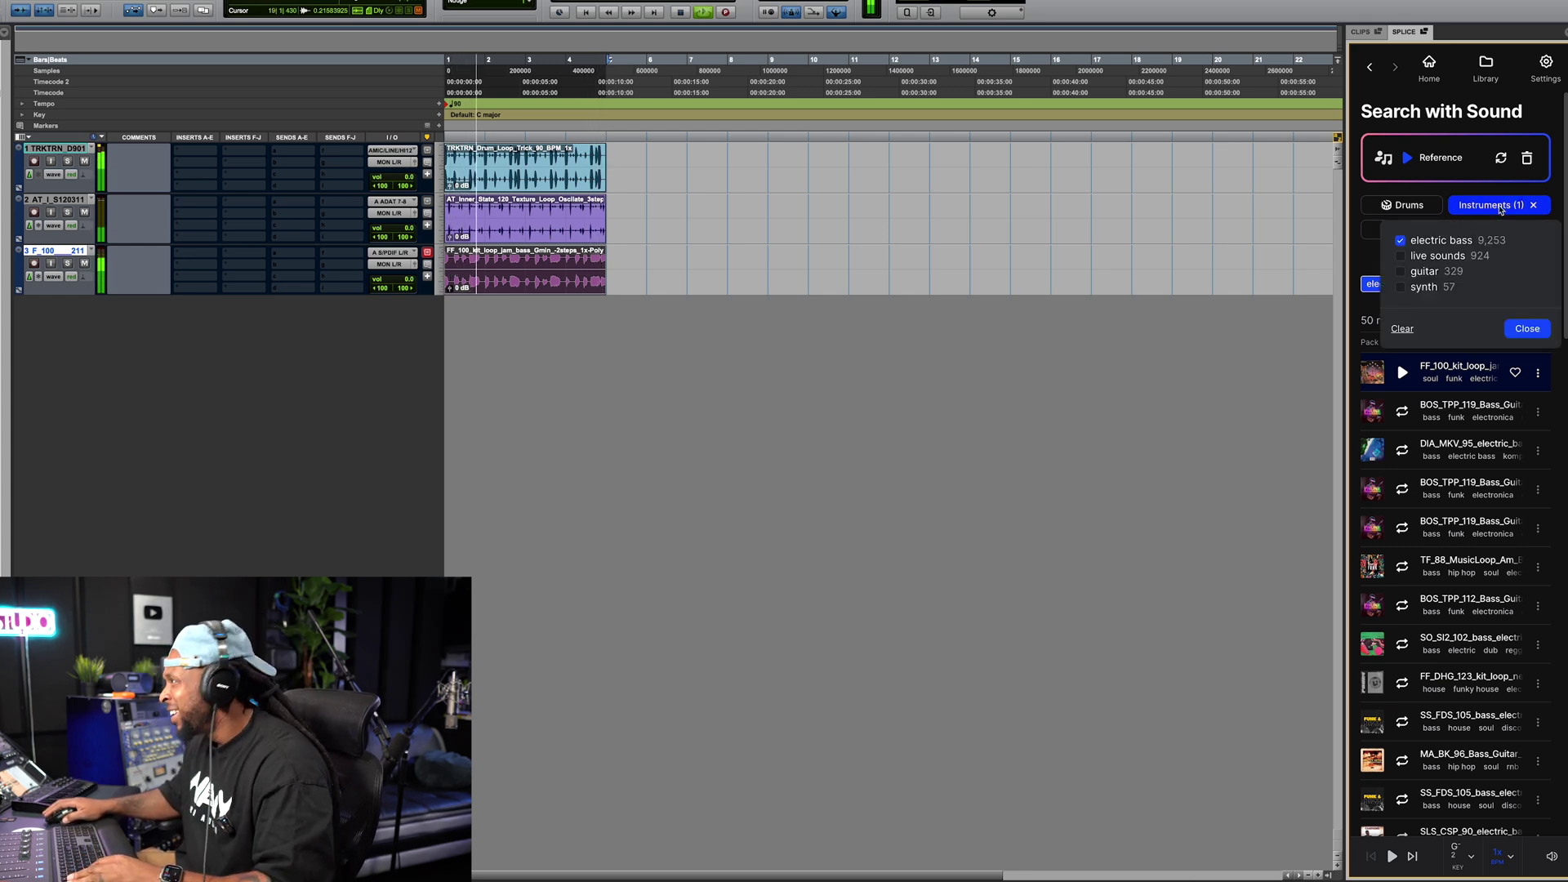
{"action": "left_click", "coordinate": [1402, 241]}
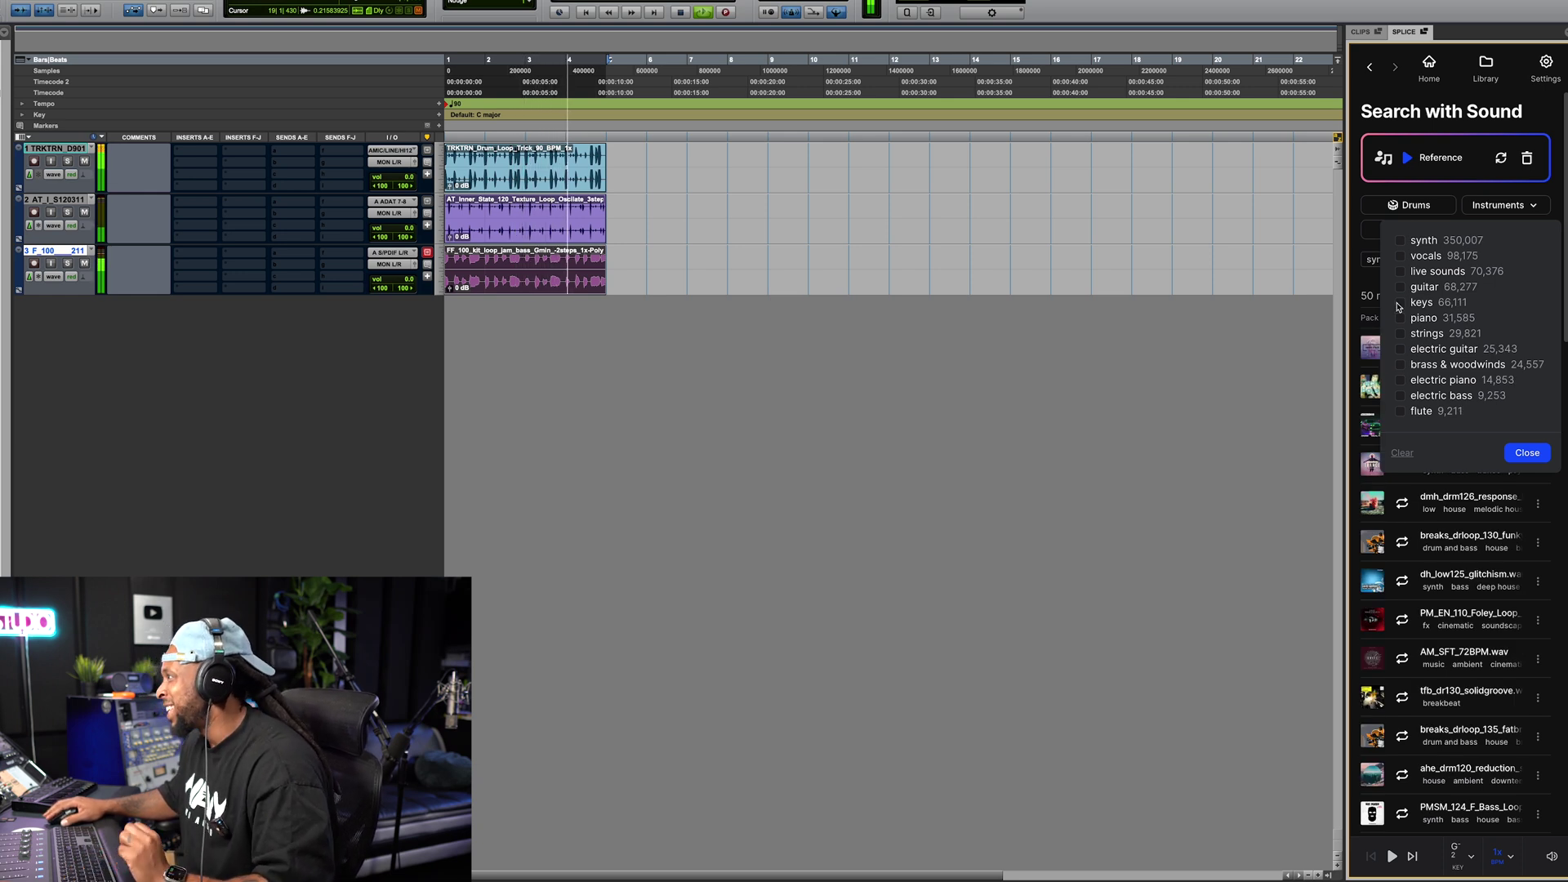
{"action": "left_click", "coordinate": [1400, 303]}
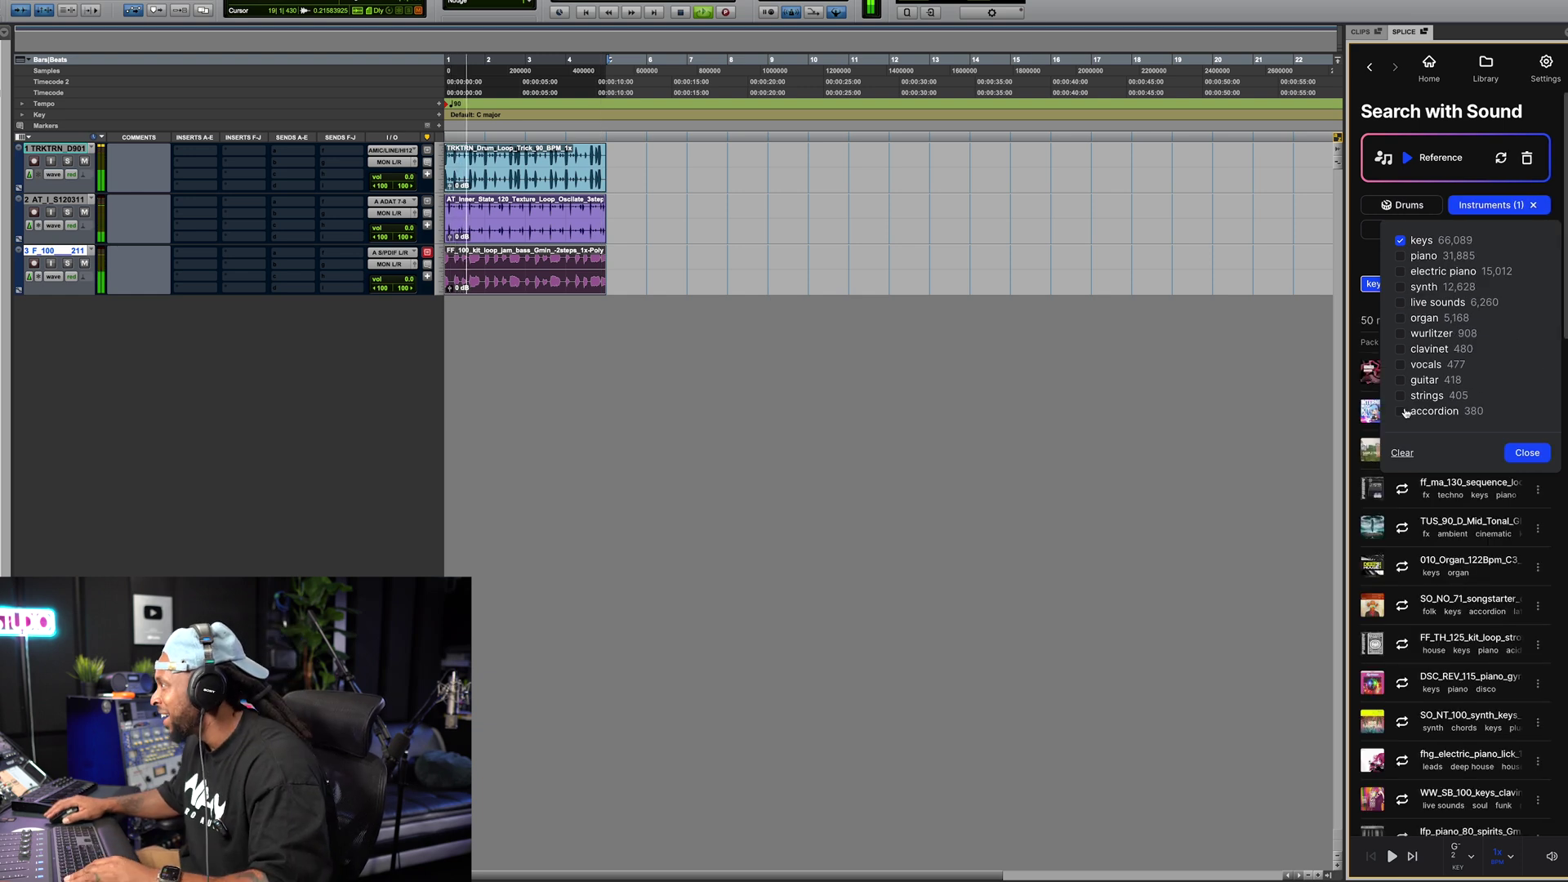
{"action": "left_click", "coordinate": [1528, 453]}
- Audition the keys loops from FALTY_DL_piano_loop down to FF_TH_125_kit_loop against the playing session
{"action": "left_click", "coordinate": [1402, 373]}
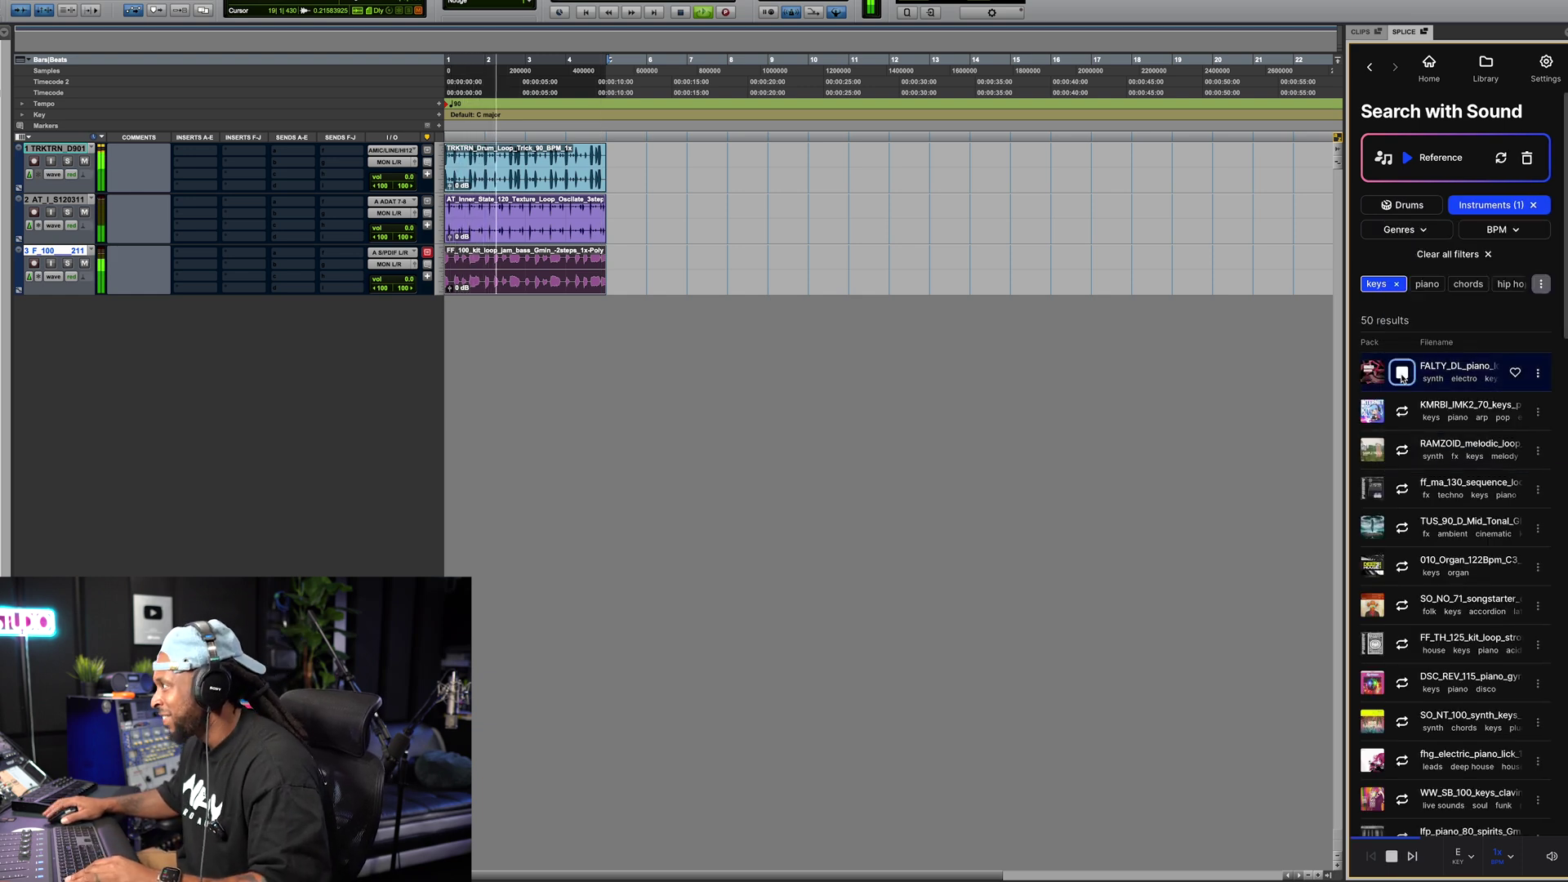
{"action": "left_click", "coordinate": [1403, 411]}
{"action": "left_click", "coordinate": [1403, 450]}
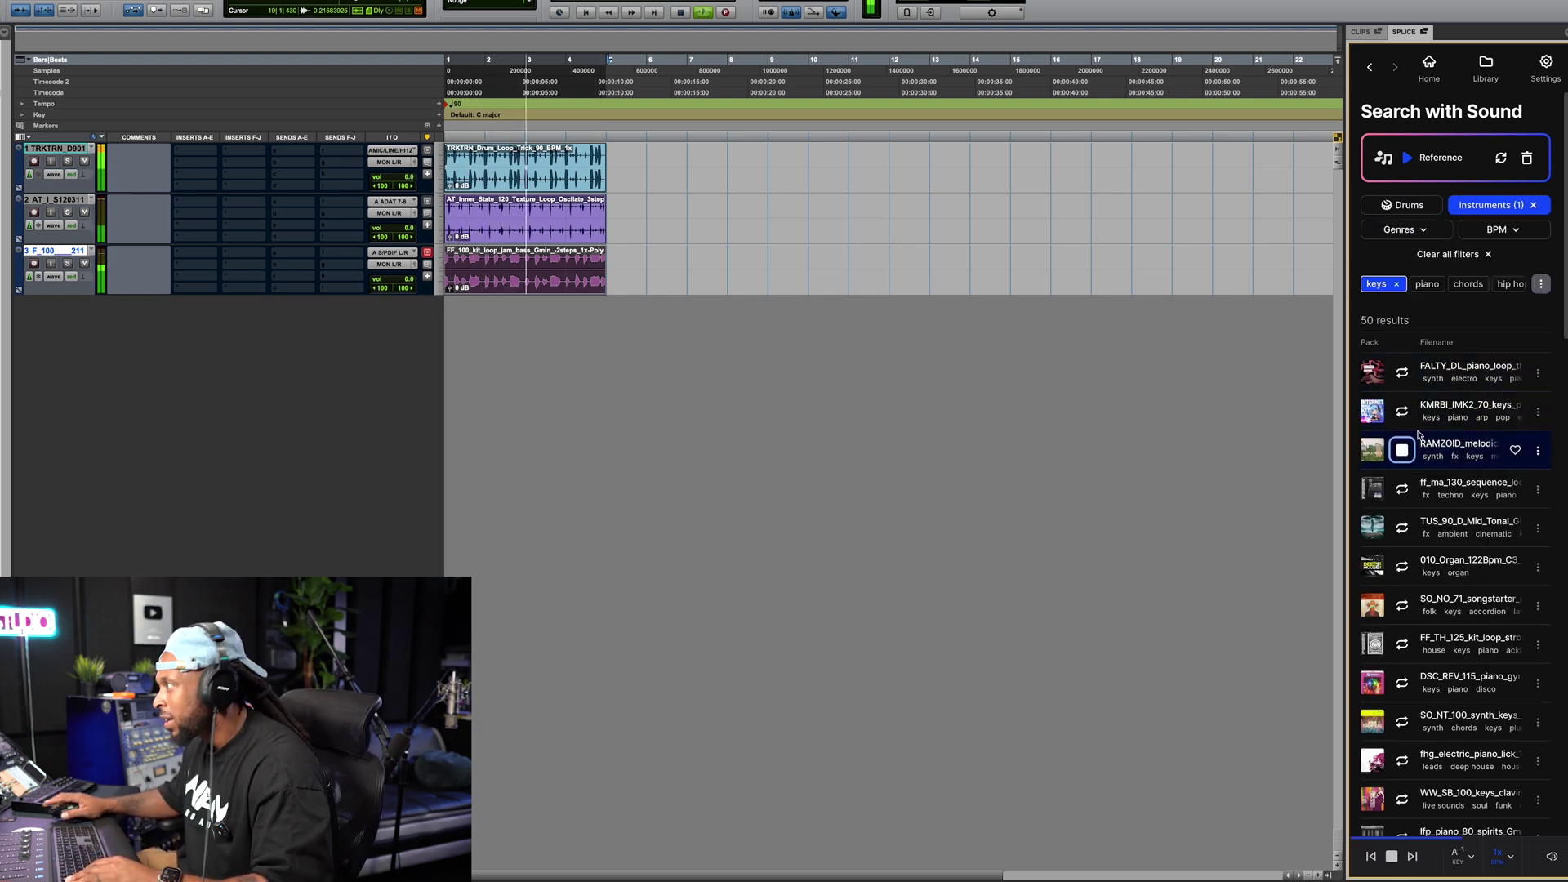
{"action": "left_click", "coordinate": [1403, 488]}
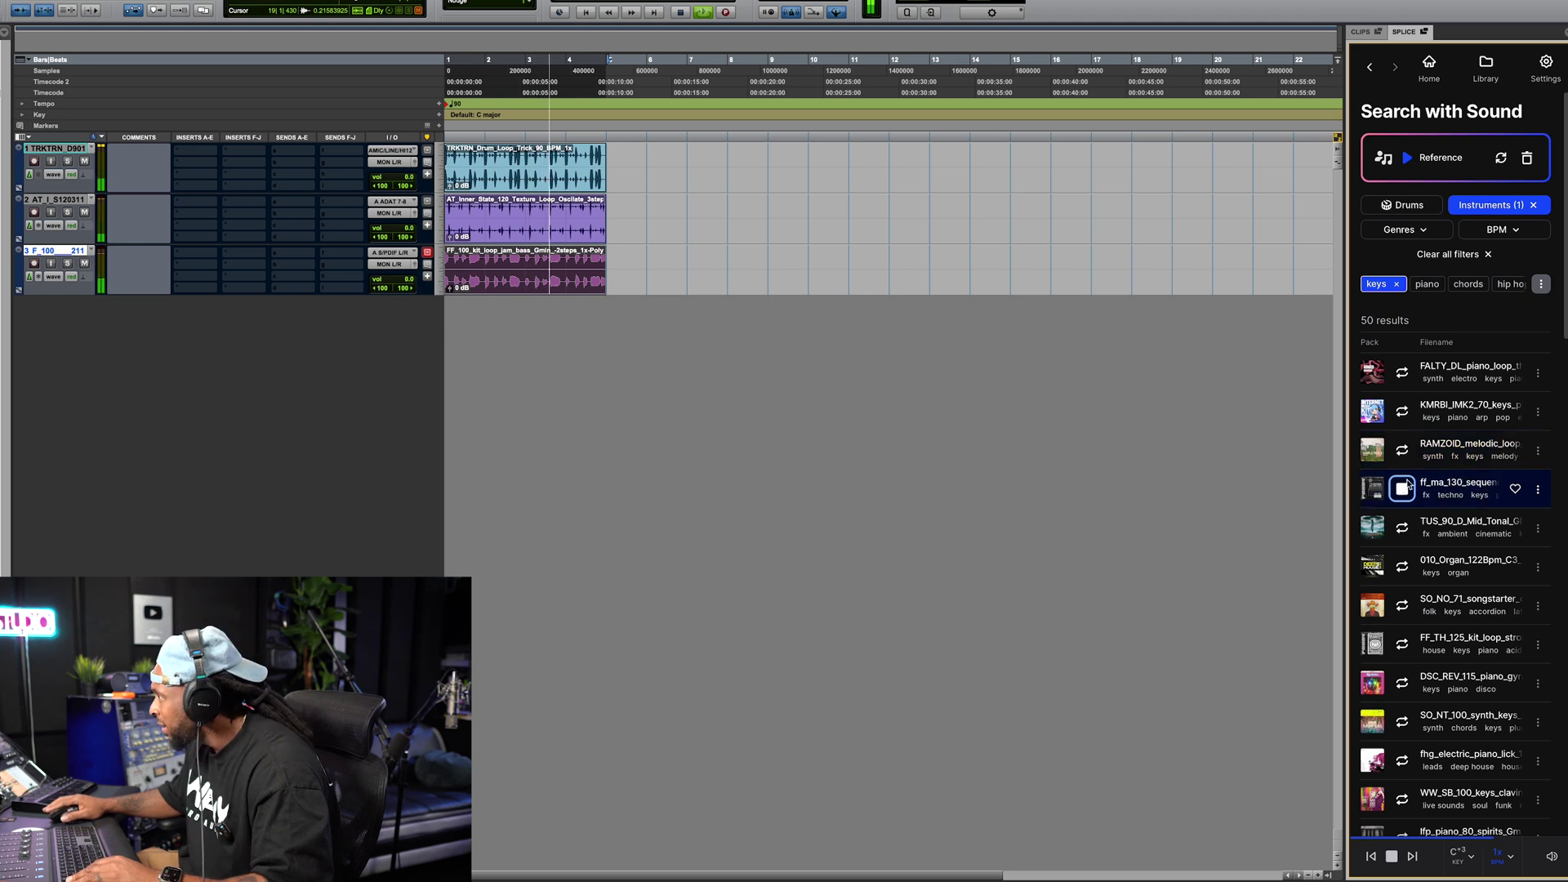
{"action": "left_click", "coordinate": [1403, 528]}
{"action": "left_click", "coordinate": [1404, 566]}
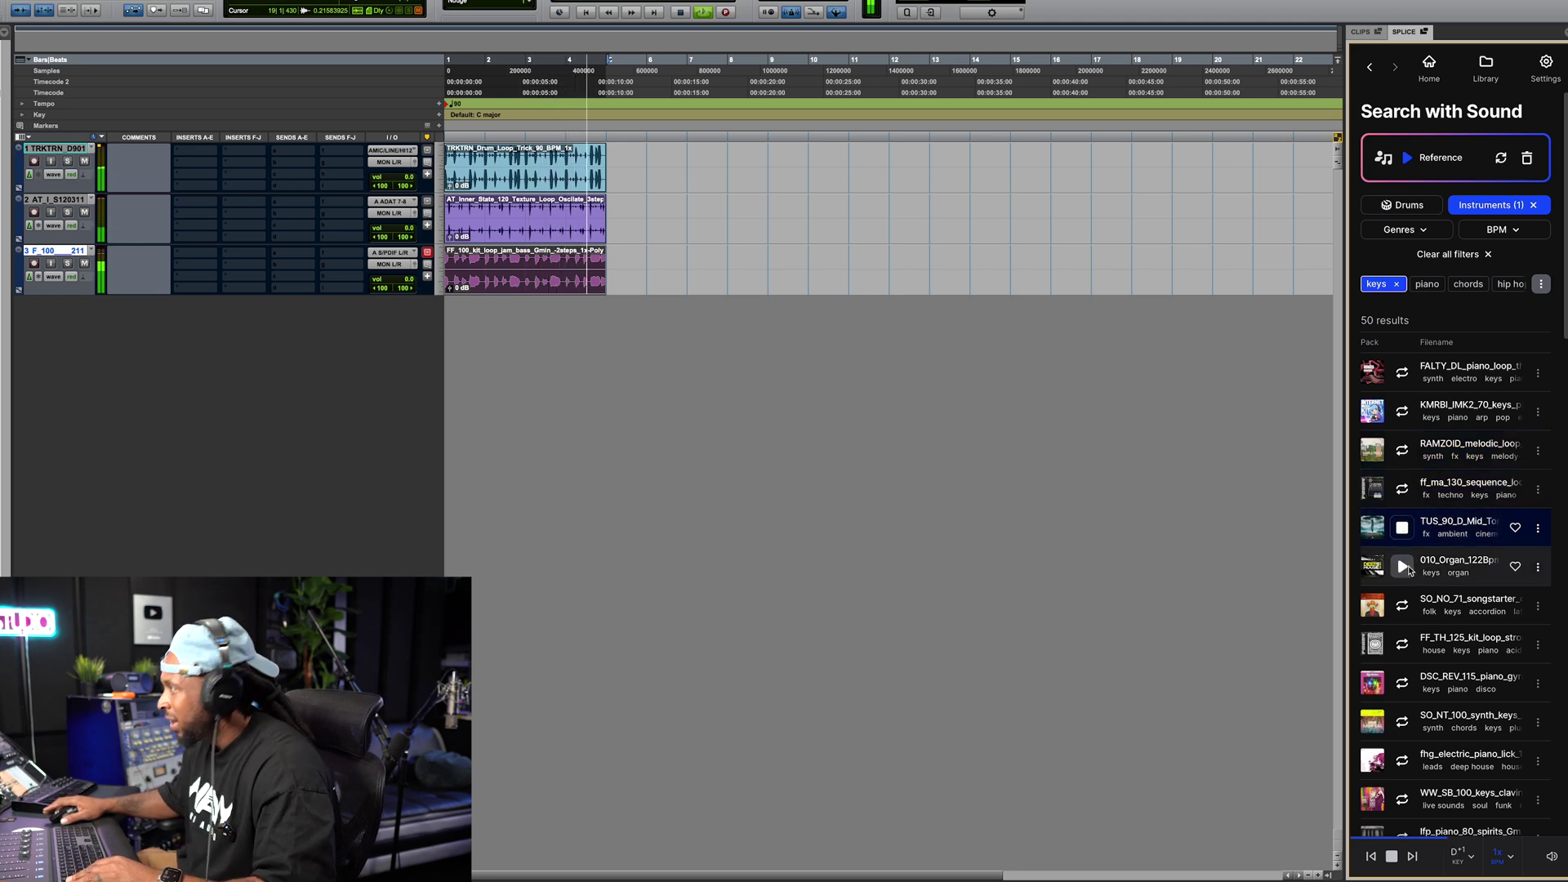
{"action": "left_click", "coordinate": [1398, 604]}
{"action": "left_click", "coordinate": [1402, 644]}
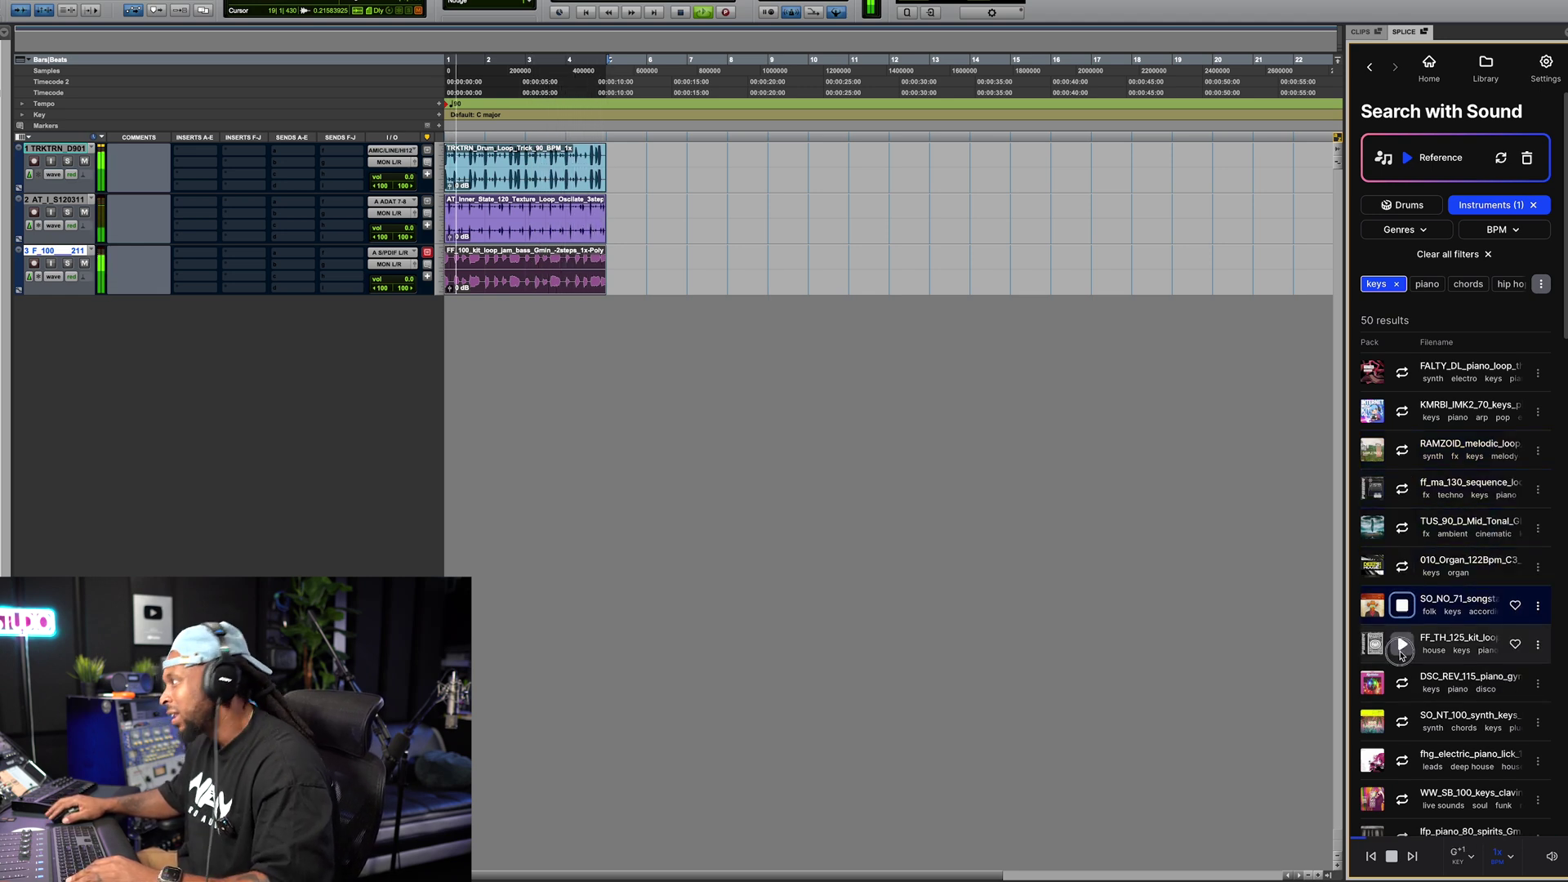
{"action": "scroll", "coordinate": [1401, 654], "scroll_direction": "down", "scroll_amount": 1}
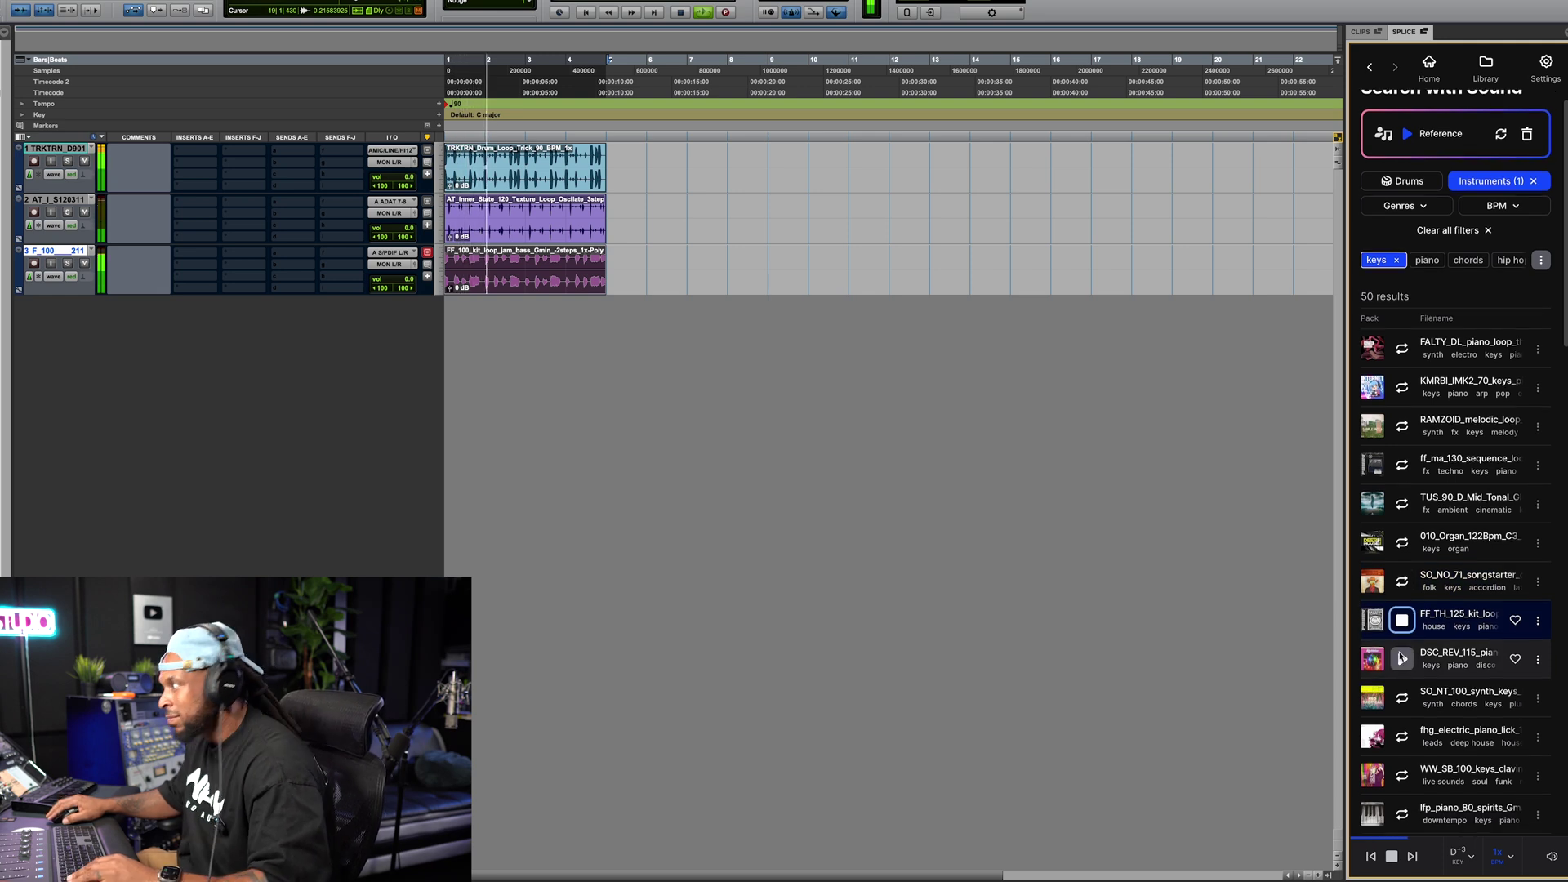
{"action": "left_click", "coordinate": [1403, 621]}
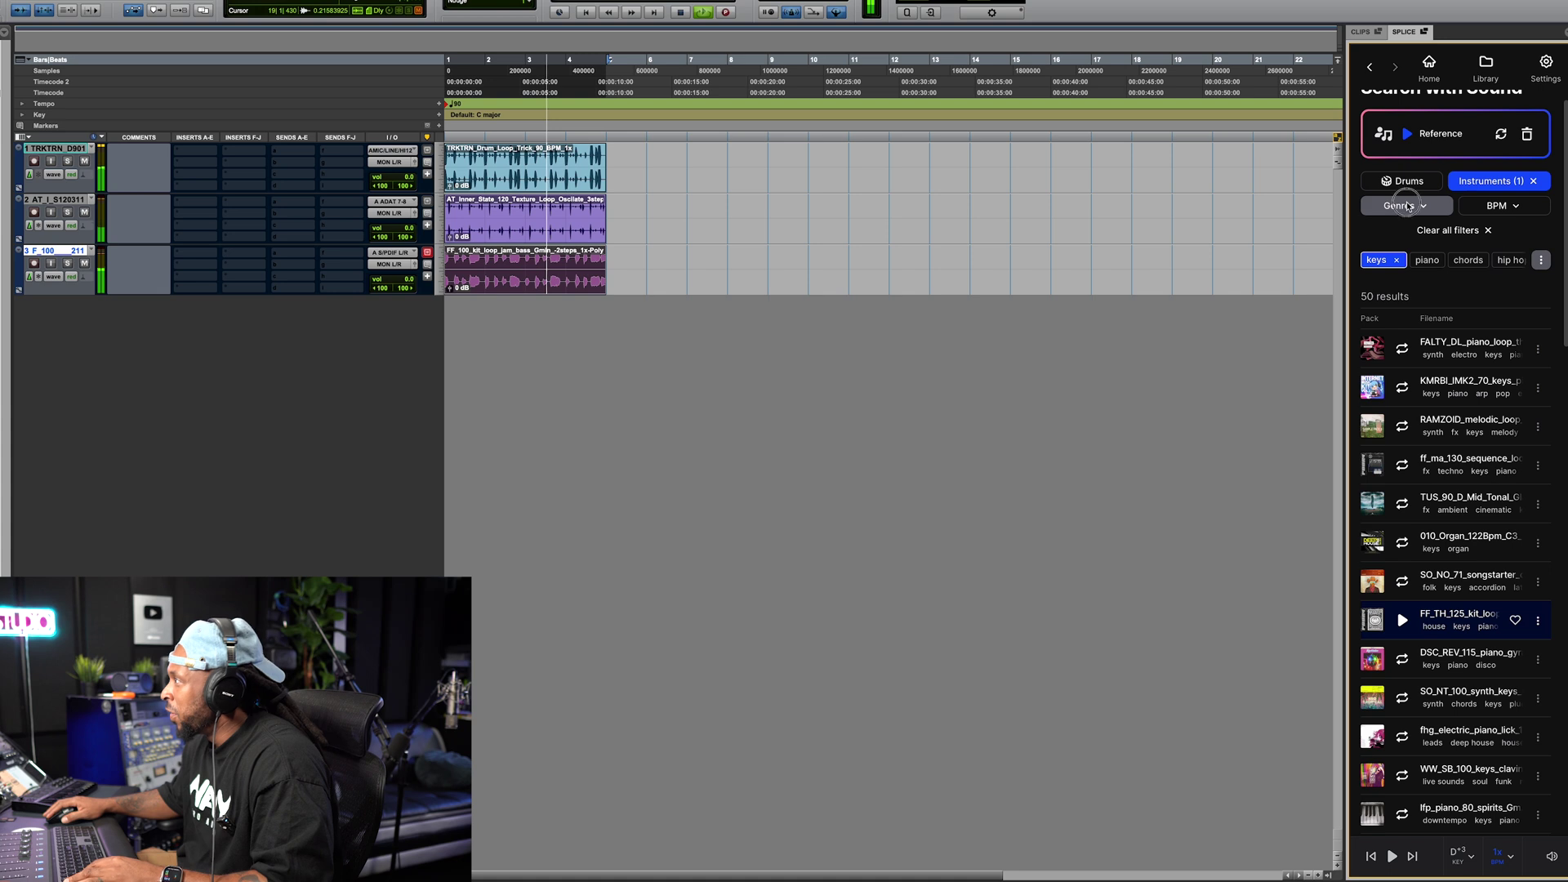
- Narrow the keys results to the soul genre and audition the matching piano, clavinet and organ loops
{"action": "left_click", "coordinate": [1407, 206]}
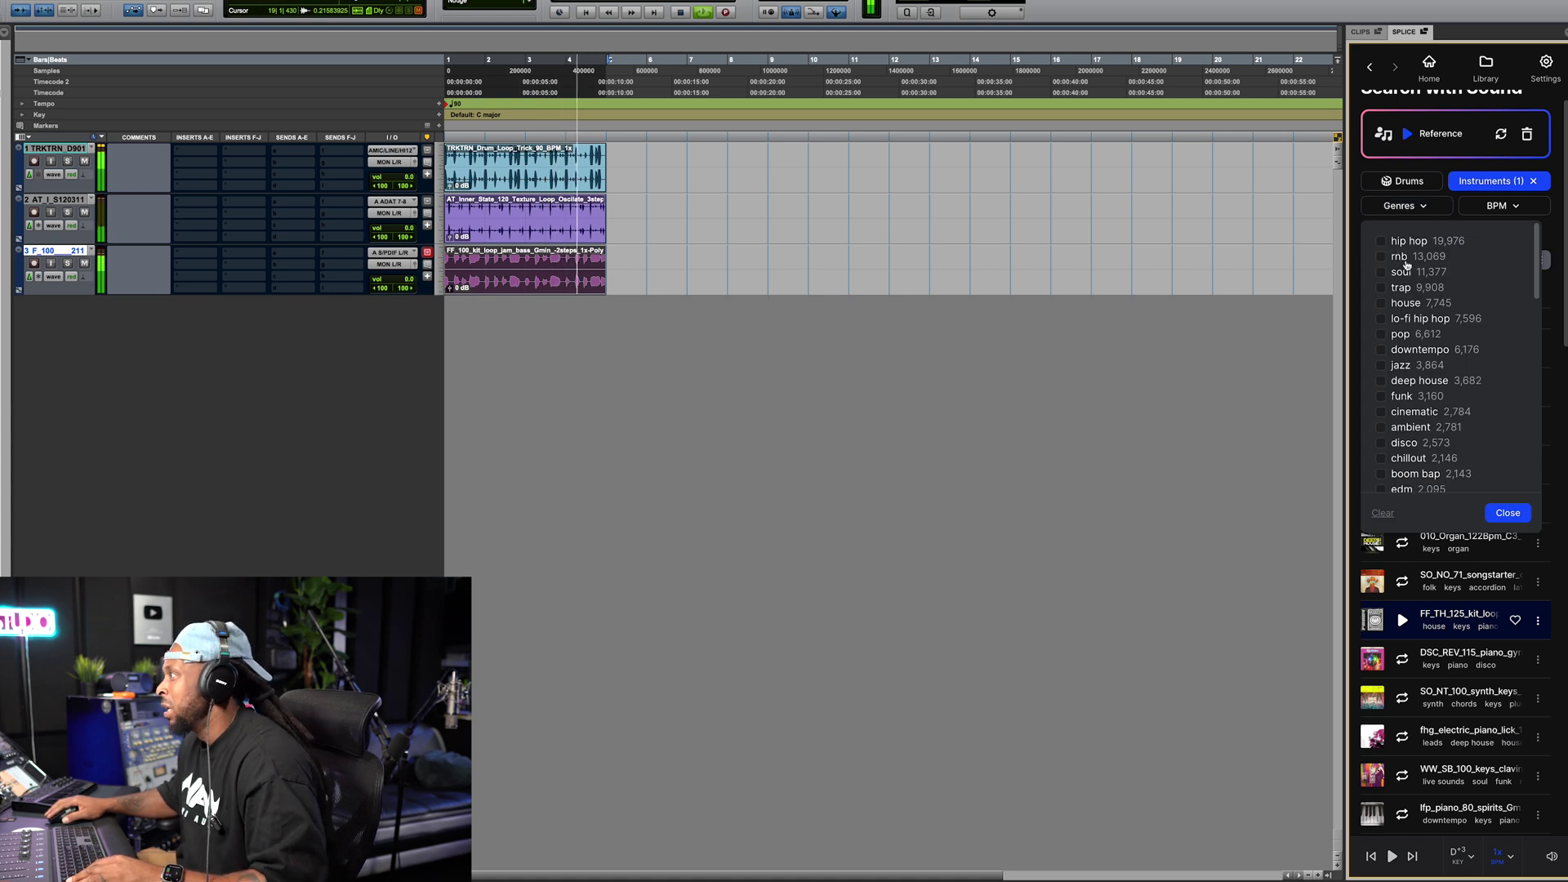
{"action": "left_click", "coordinate": [1410, 275]}
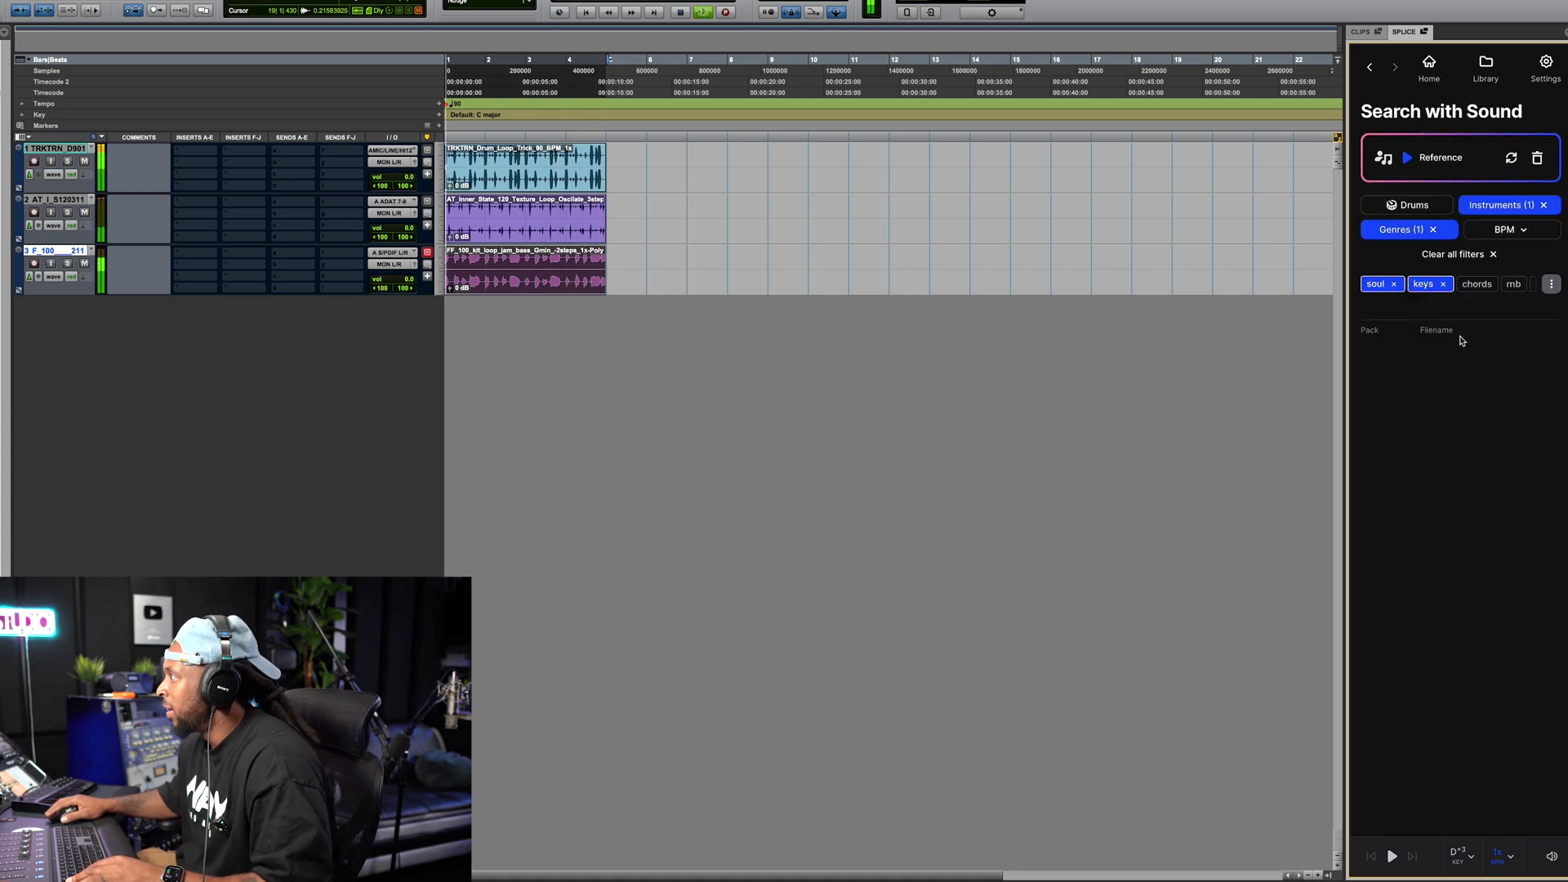
{"action": "left_click", "coordinate": [1403, 373]}
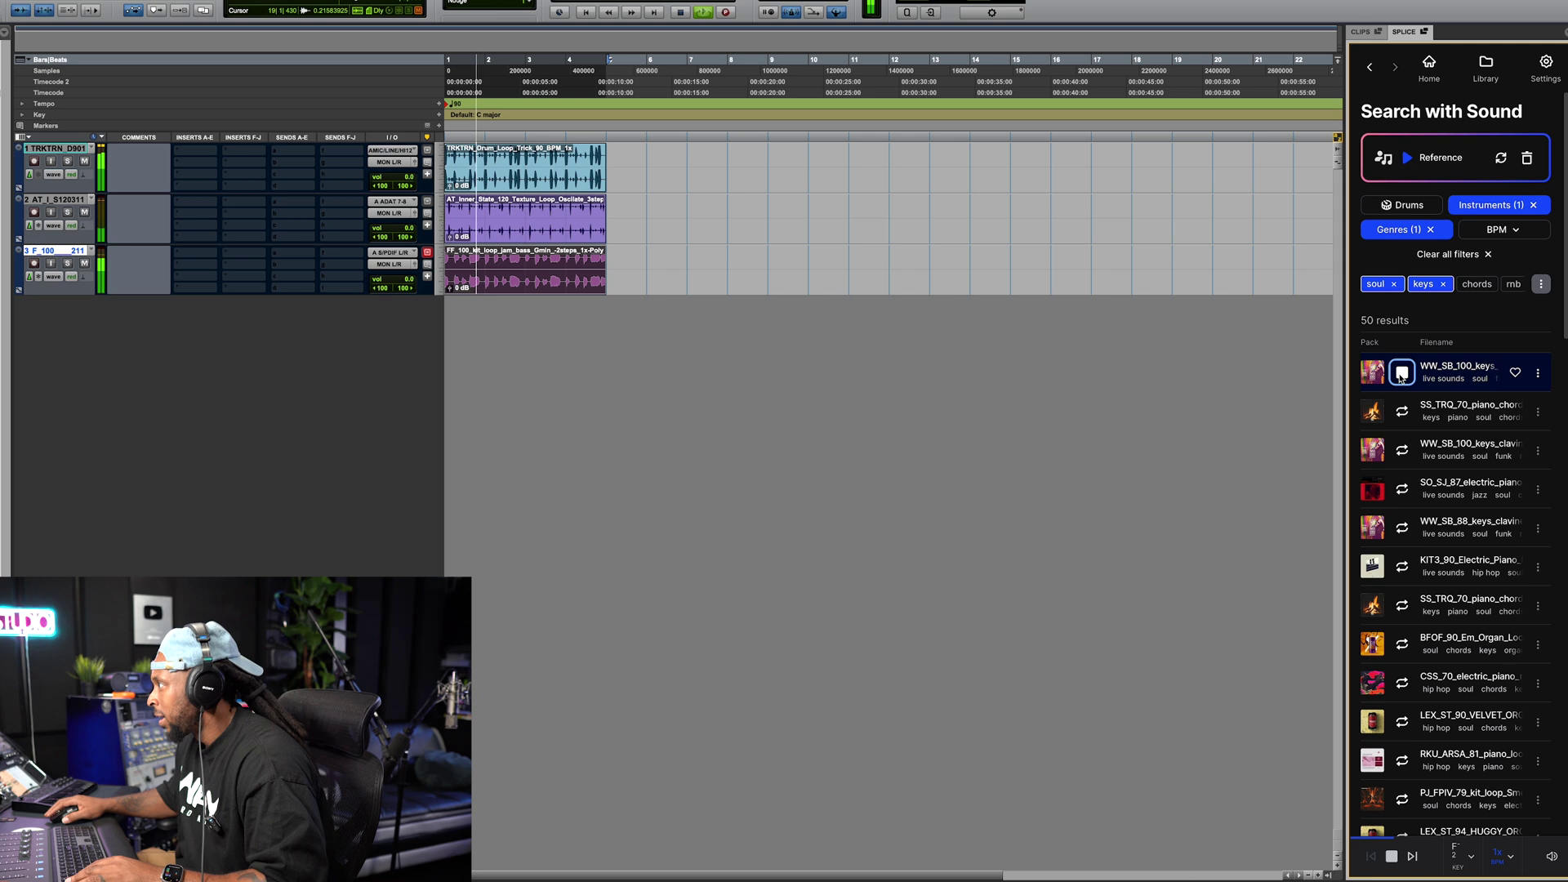
{"action": "left_click", "coordinate": [1401, 413]}
{"action": "left_click", "coordinate": [1406, 454]}
{"action": "left_click", "coordinate": [1402, 488]}
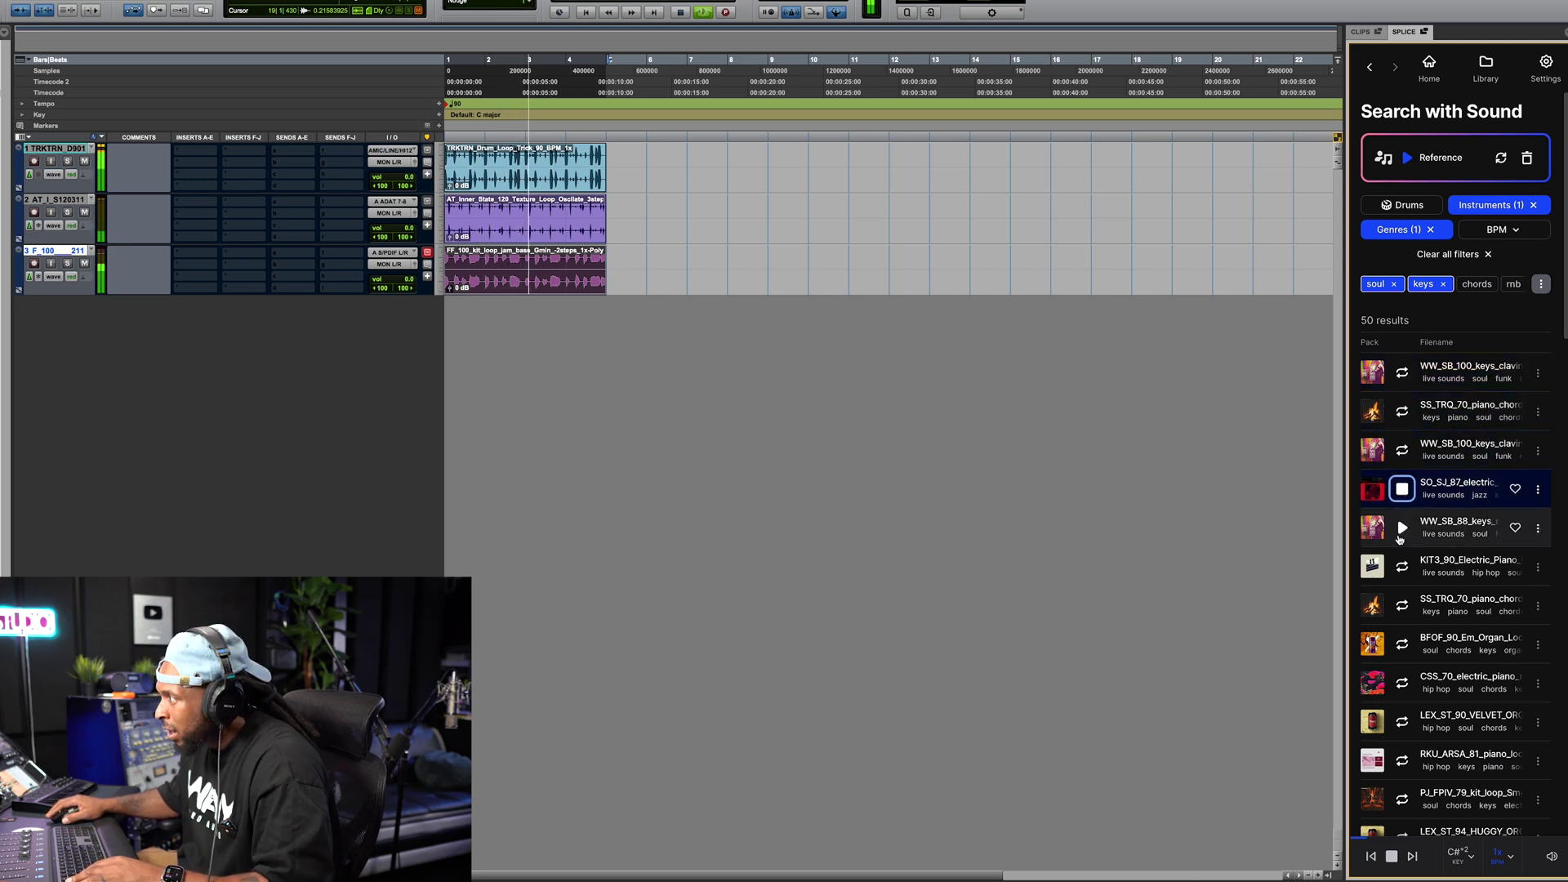
{"action": "left_click", "coordinate": [1403, 606]}
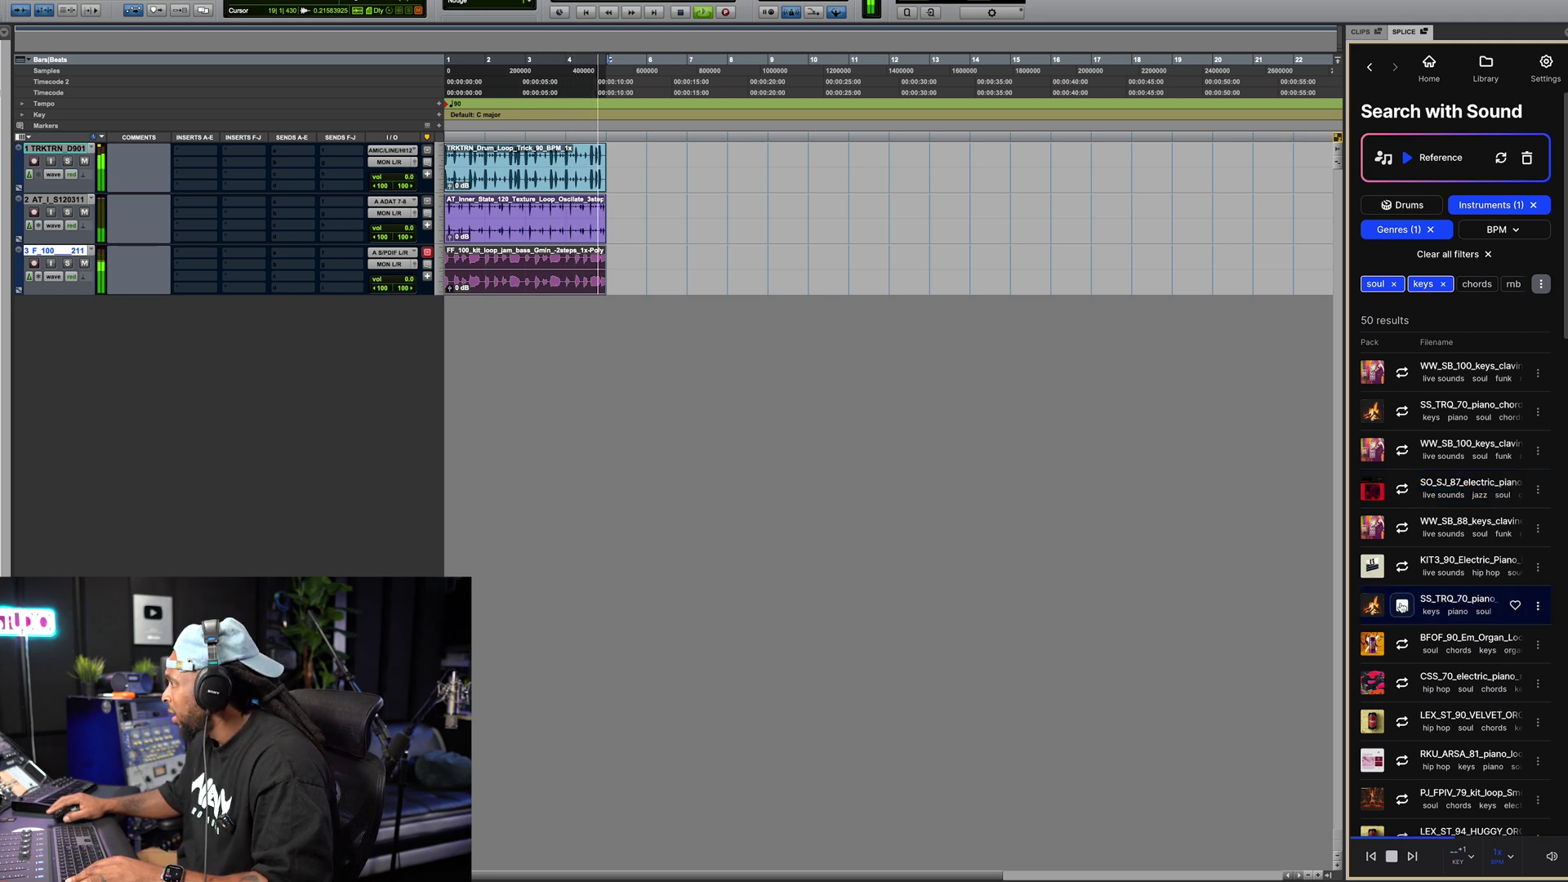
{"action": "left_click", "coordinate": [1401, 644]}
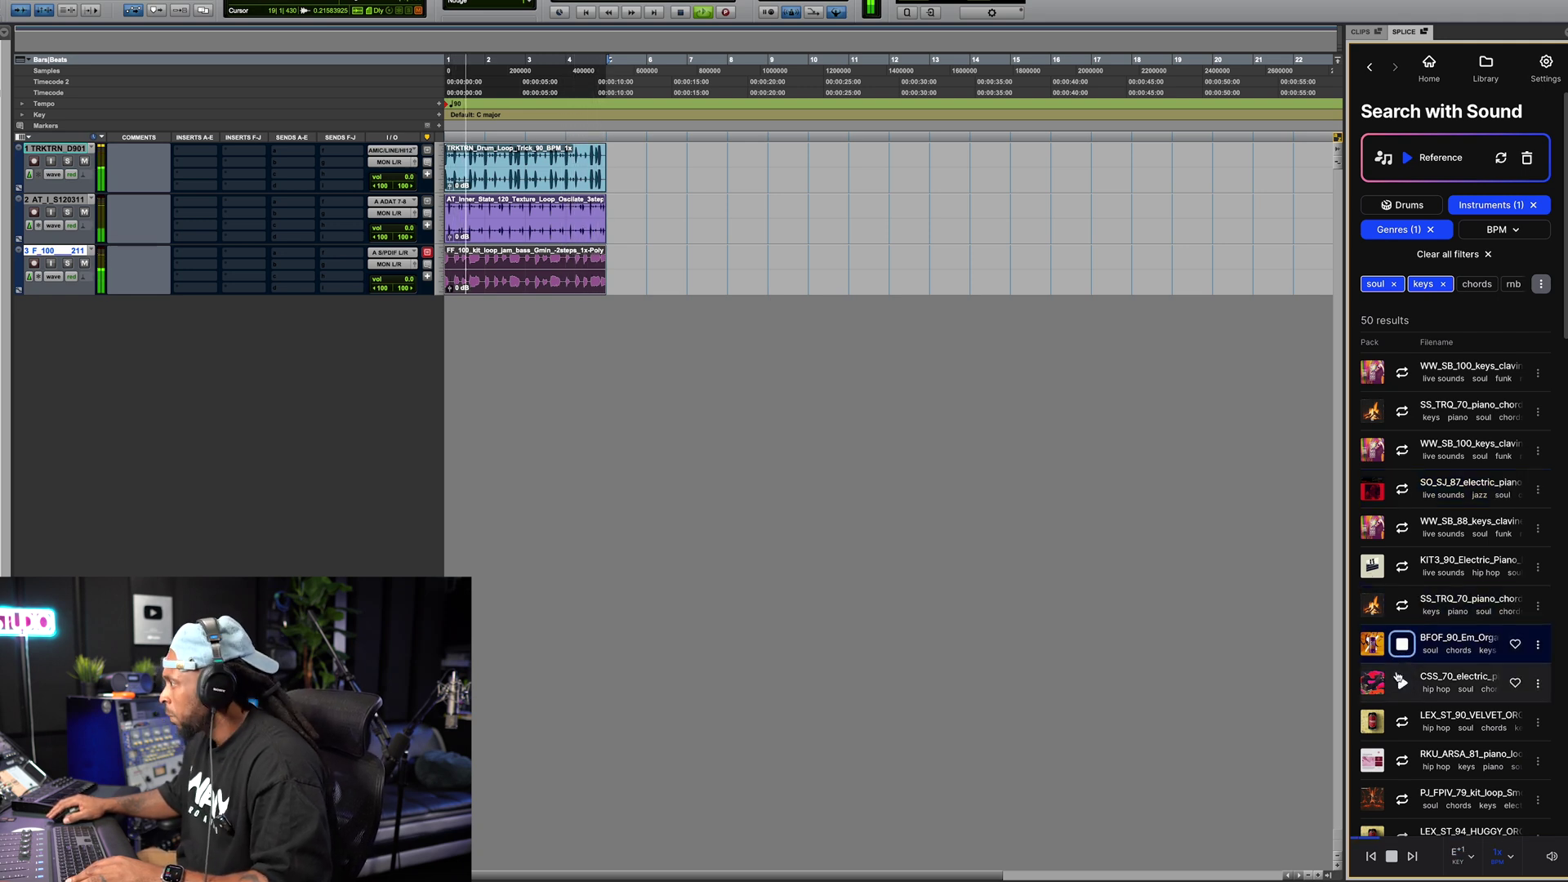
{"action": "left_click", "coordinate": [1403, 722]}
- Preview the OS_SW2_65 electric piano loop in the combined rnb and soul keys results and lower the preview volume slightly
{"action": "left_click", "coordinate": [1402, 567]}
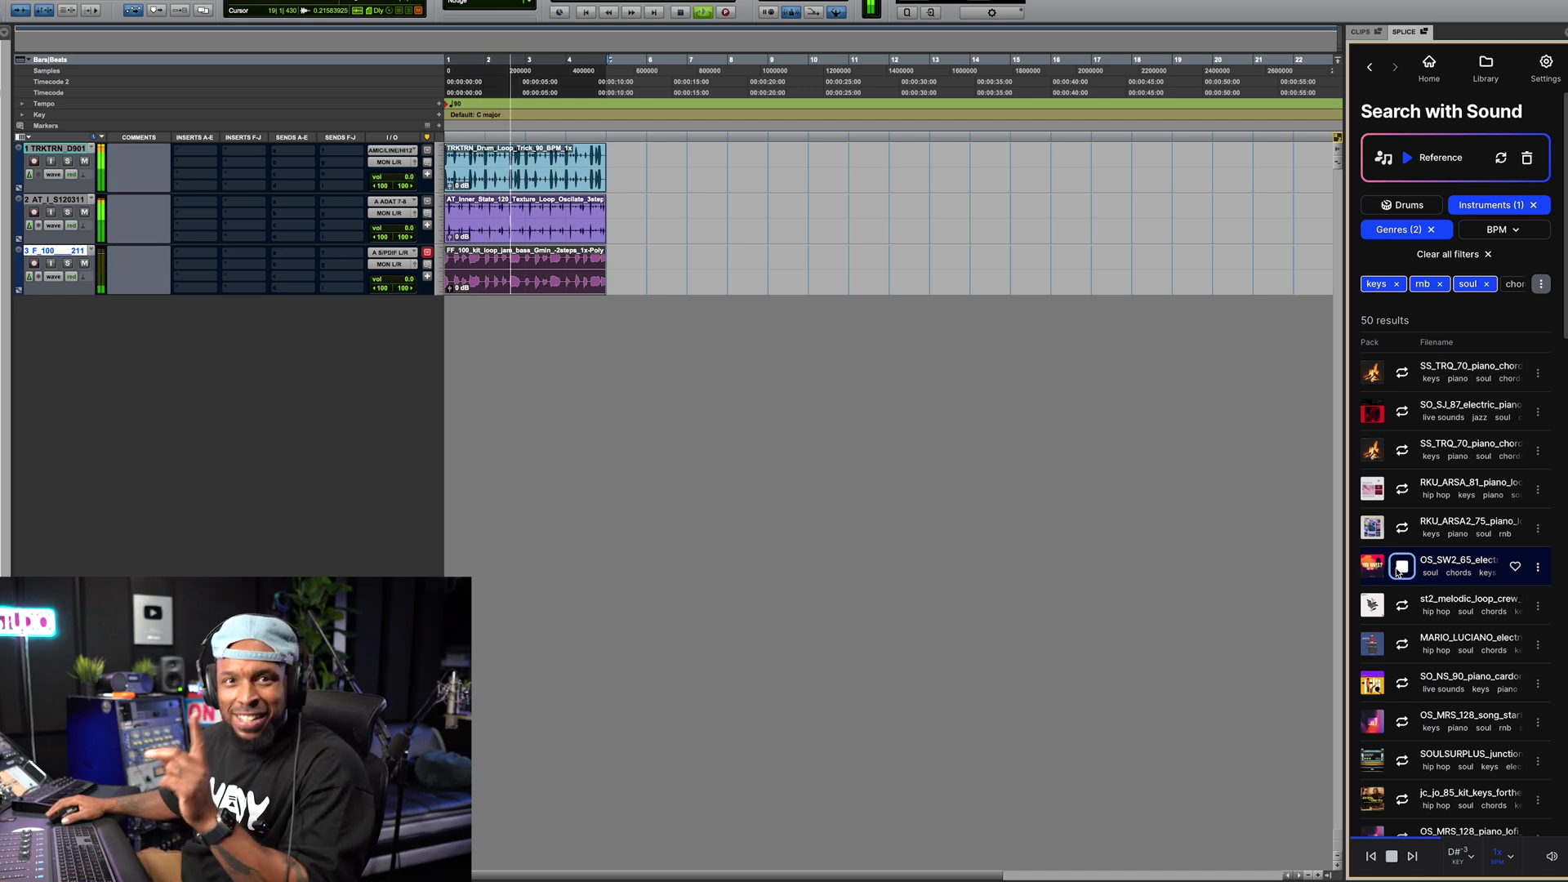
{"action": "mouse_move", "coordinate": [1553, 861]}
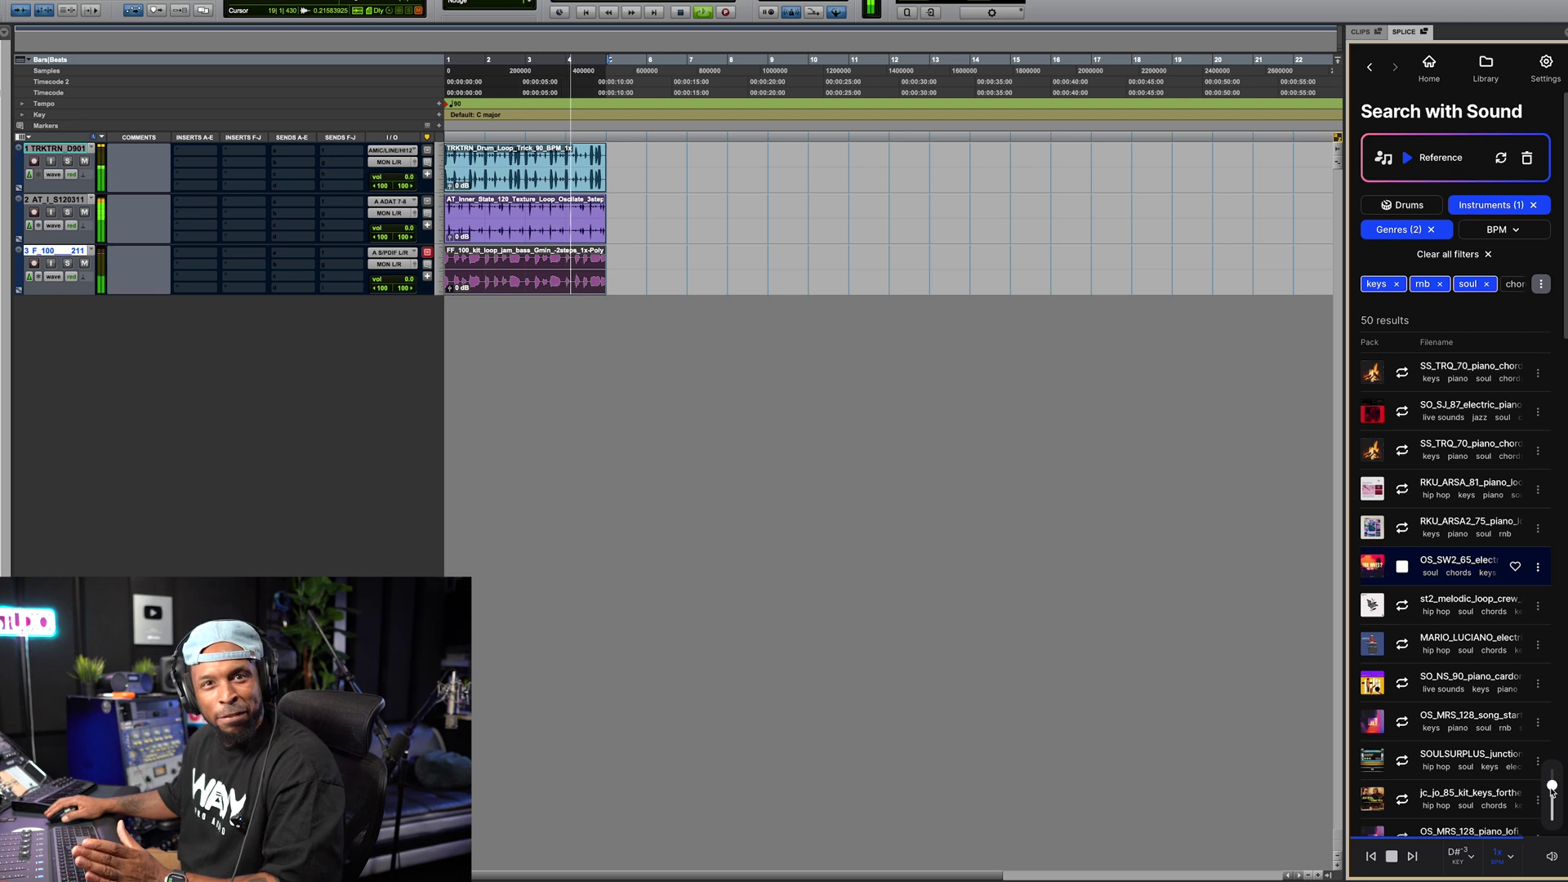
{"action": "mouse_move", "coordinate": [1552, 790]}
{"action": "left_mouse_down"}
{"action": "mouse_move", "coordinate": [1553, 768]}
{"action": "mouse_move", "coordinate": [1553, 803]}
{"action": "left_mouse_up"}
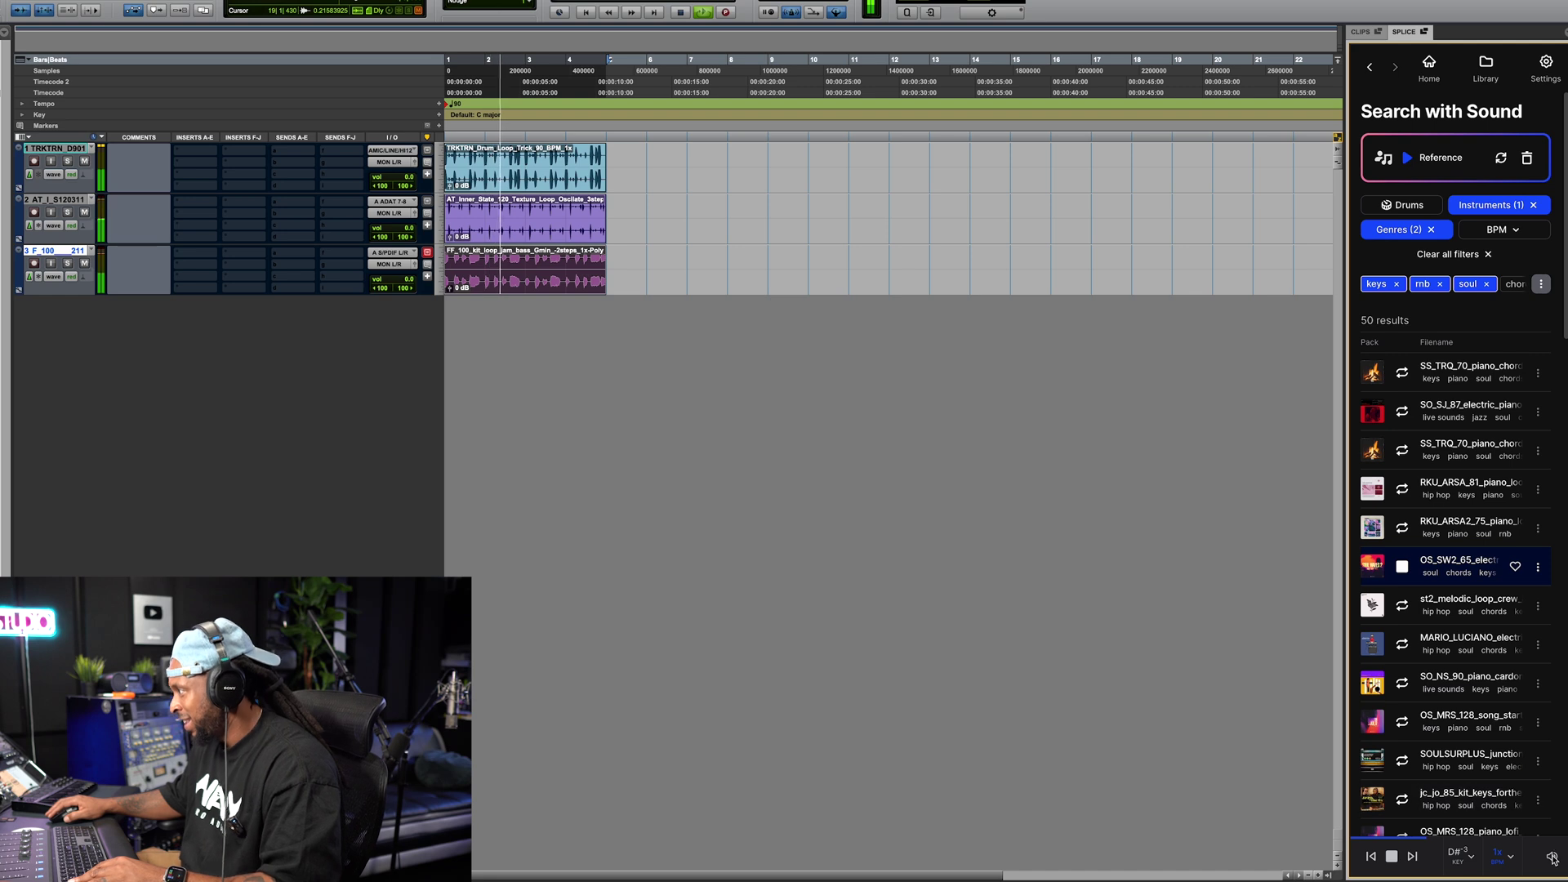
- Audition more rnb and soul keys loops, from st2_melodic_loop down to ahh_85_kit09_exit_piano
{"action": "left_click", "coordinate": [1403, 606]}
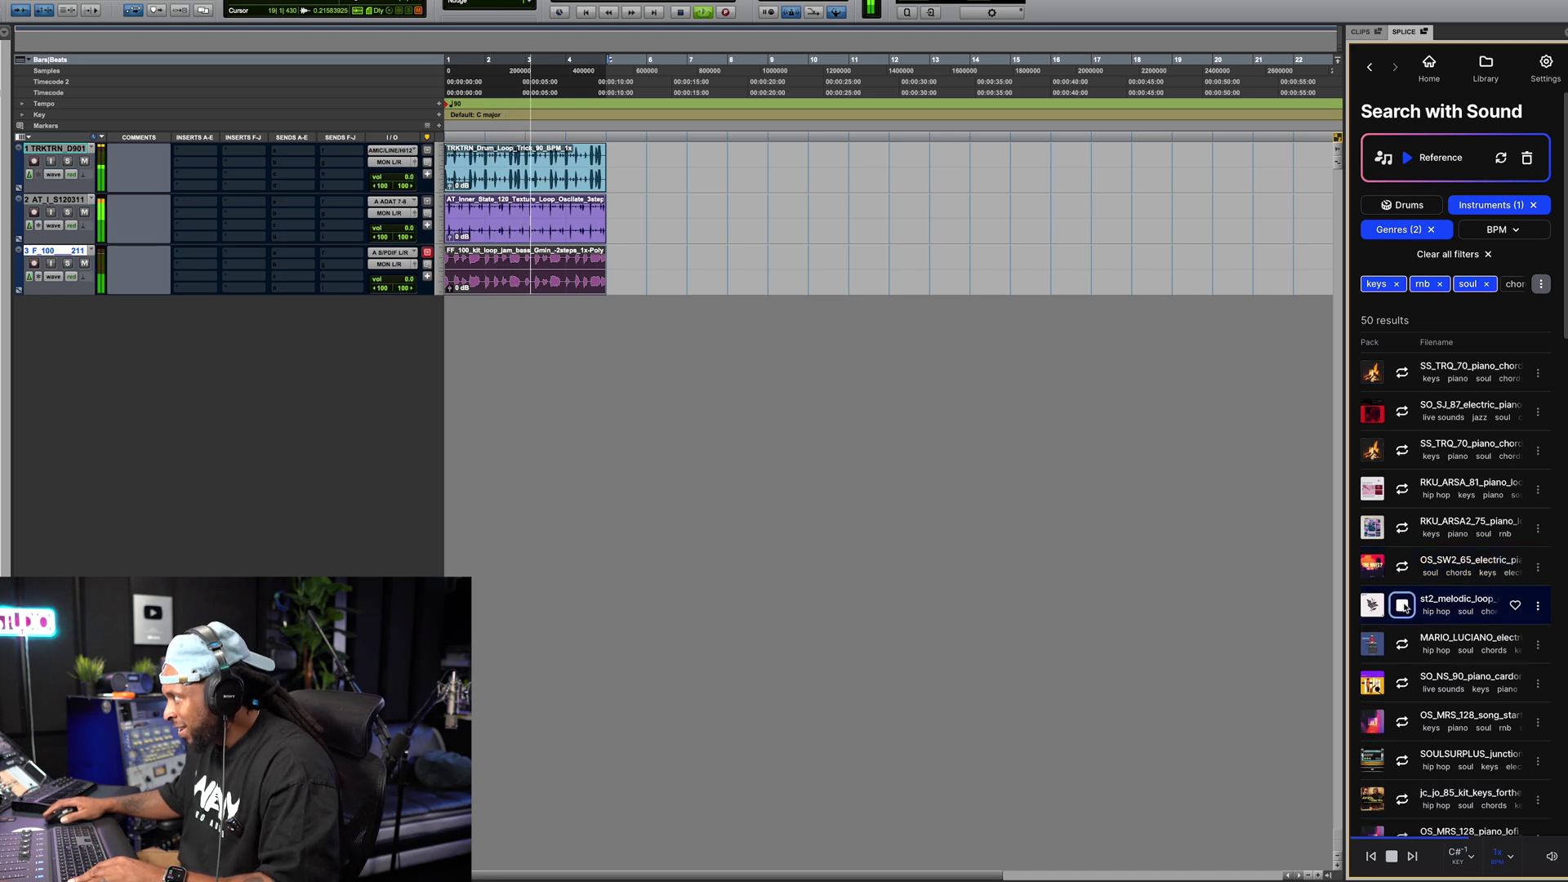
{"action": "scroll", "coordinate": [1414, 625], "scroll_direction": "down", "scroll_amount": 2}
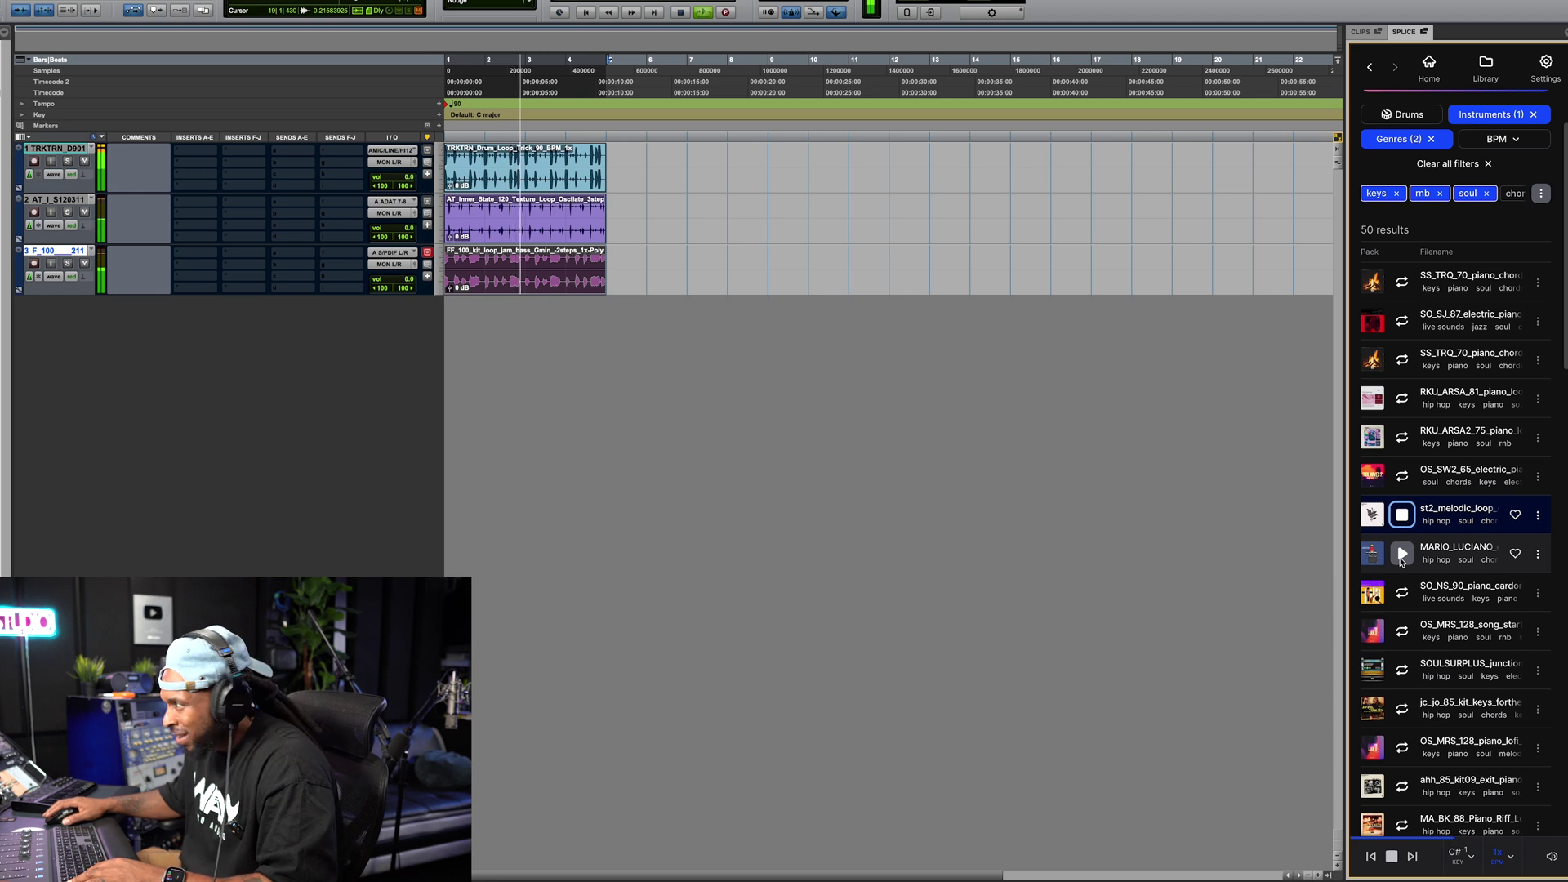
{"action": "left_click", "coordinate": [1400, 625]}
{"action": "left_click", "coordinate": [1402, 669]}
{"action": "scroll", "coordinate": [1412, 663], "scroll_direction": "down", "scroll_amount": 3}
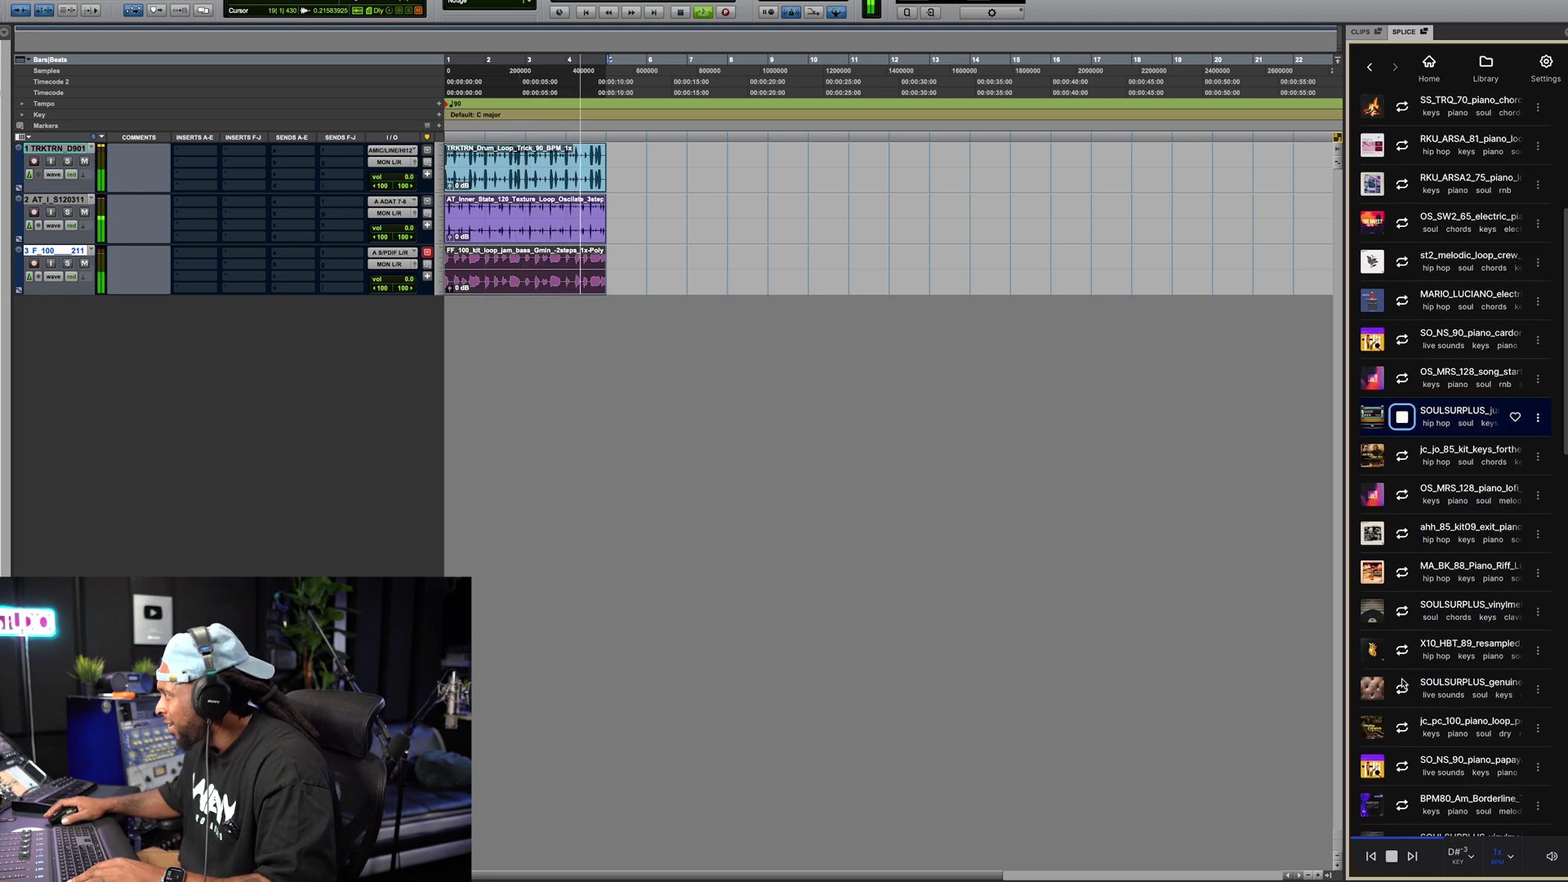
{"action": "left_click", "coordinate": [1402, 456]}
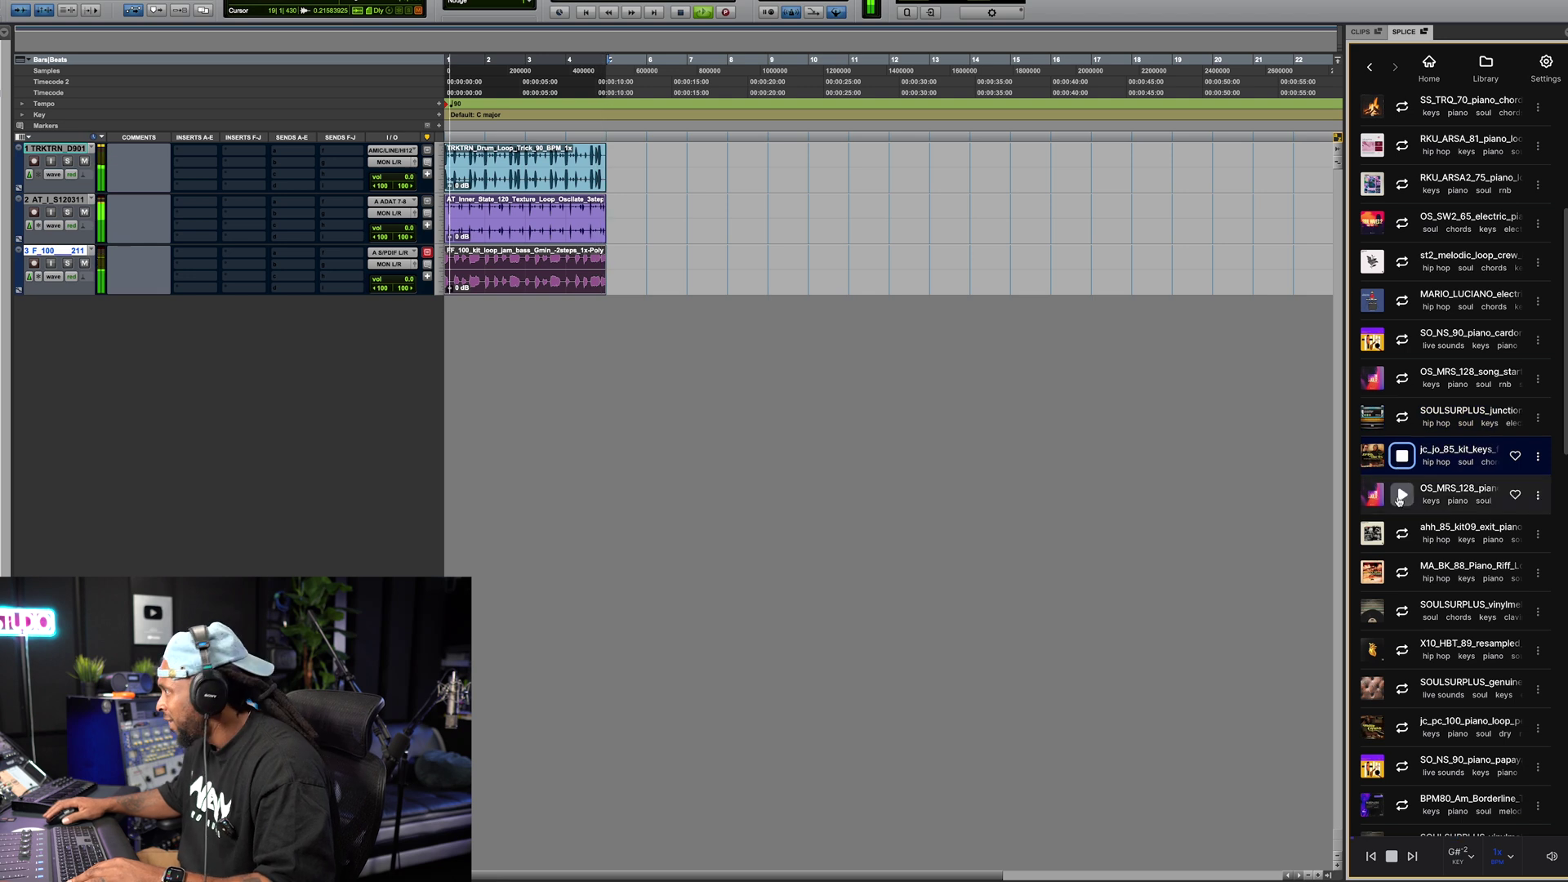
{"action": "left_click", "coordinate": [1402, 533]}
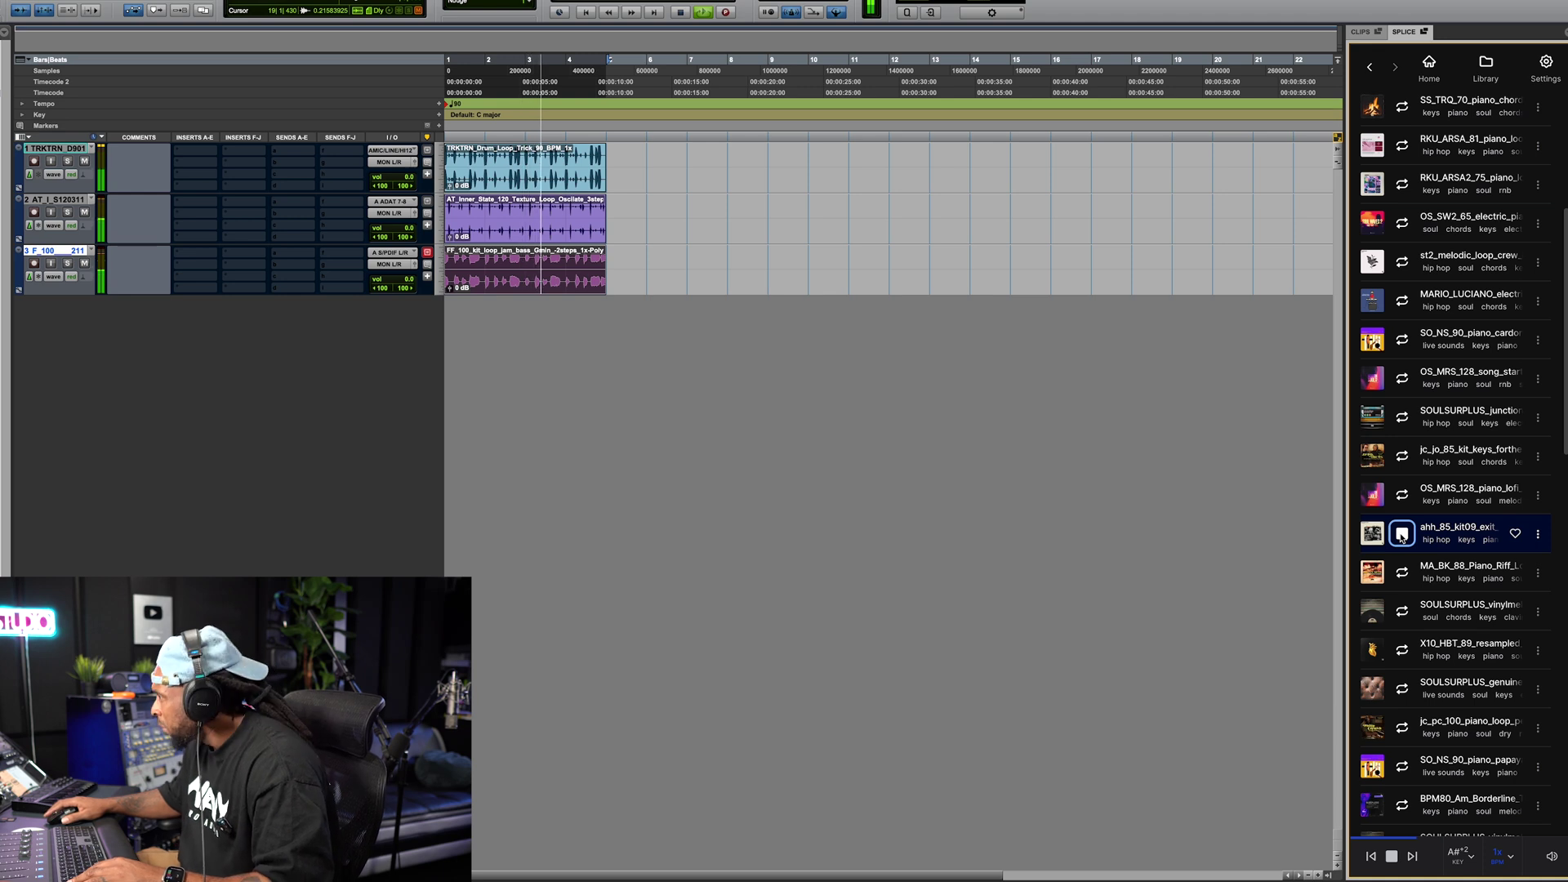
- Filter the rnb and soul results to piano and place the OS_MRS_128_piano_lofi_melody_hyper_love_Cm loop on a new track at bar 1
{"action": "scroll", "coordinate": [1402, 537], "scroll_direction": "up", "scroll_amount": 5}
{"action": "left_click", "coordinate": [1402, 567]}
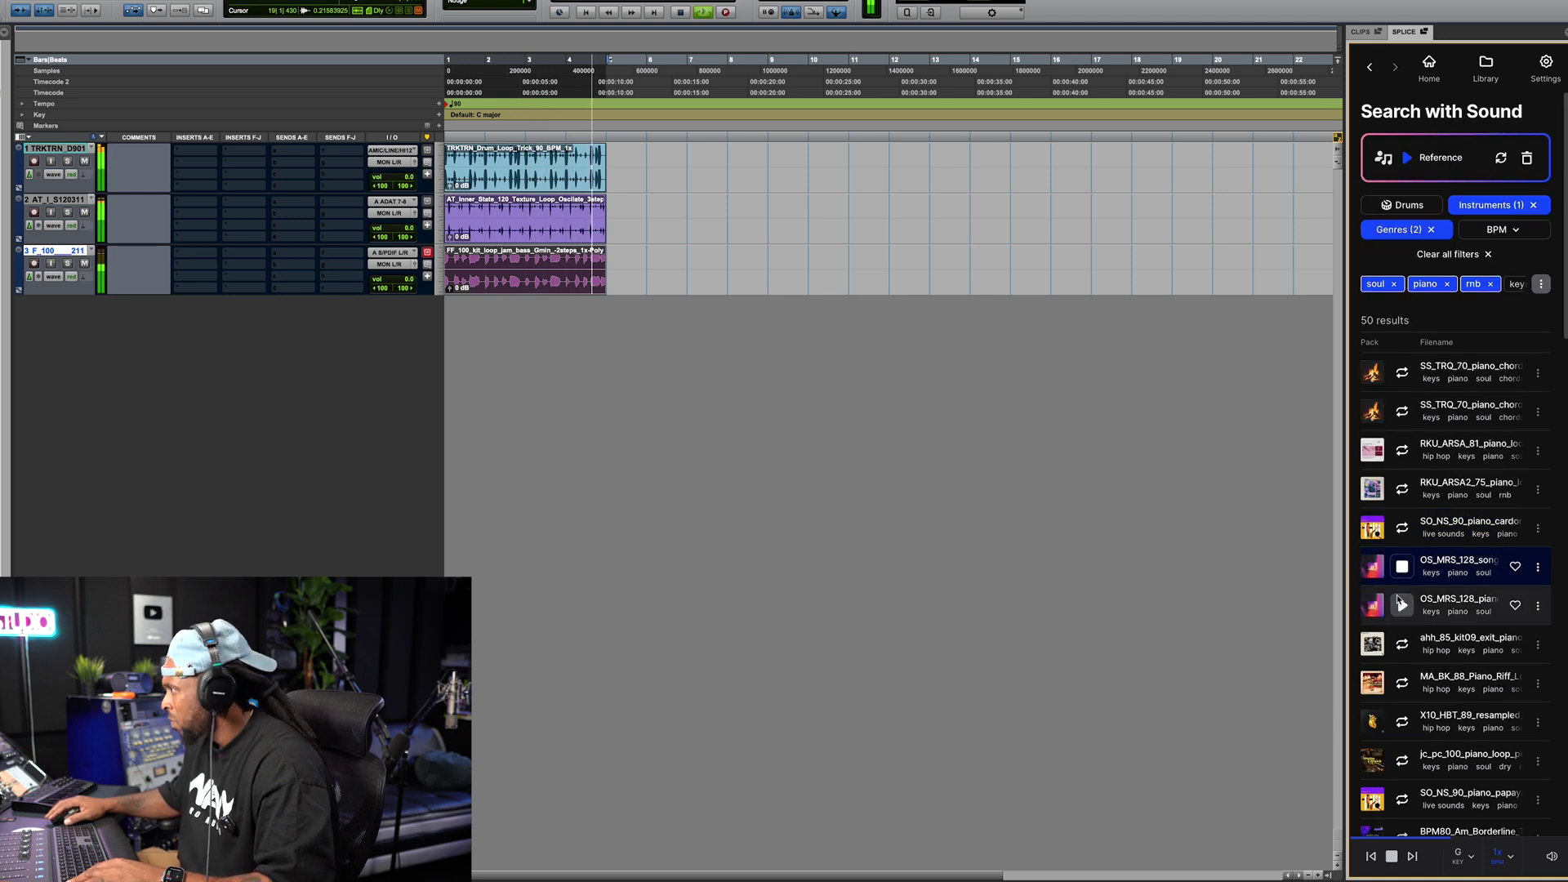
{"action": "left_click", "coordinate": [1401, 604]}
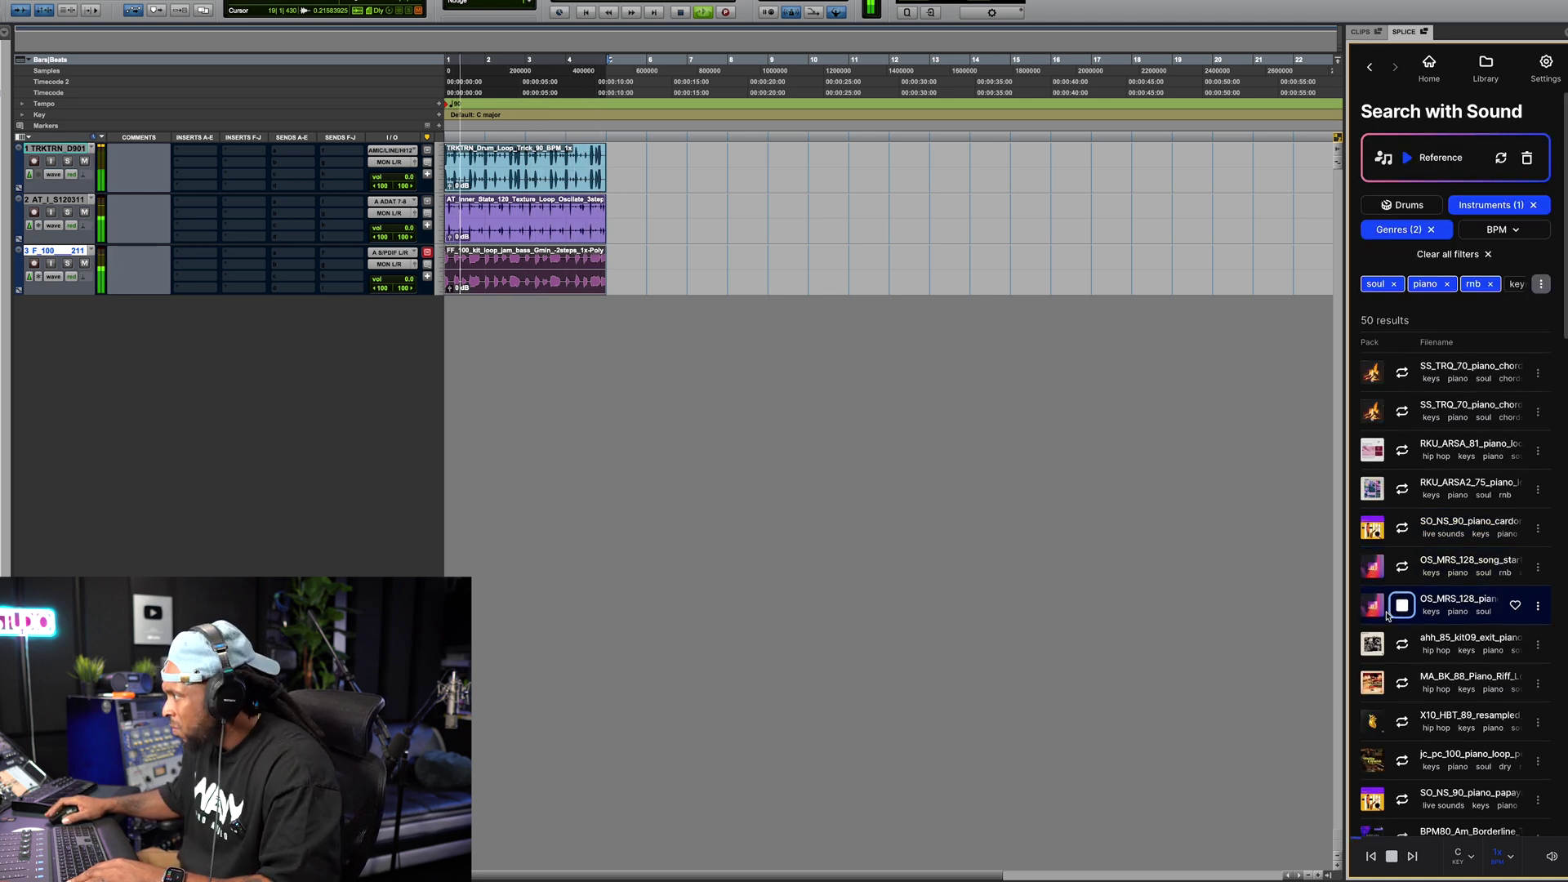
{"action": "scroll", "coordinate": [1387, 614], "scroll_direction": "down", "scroll_amount": 2}
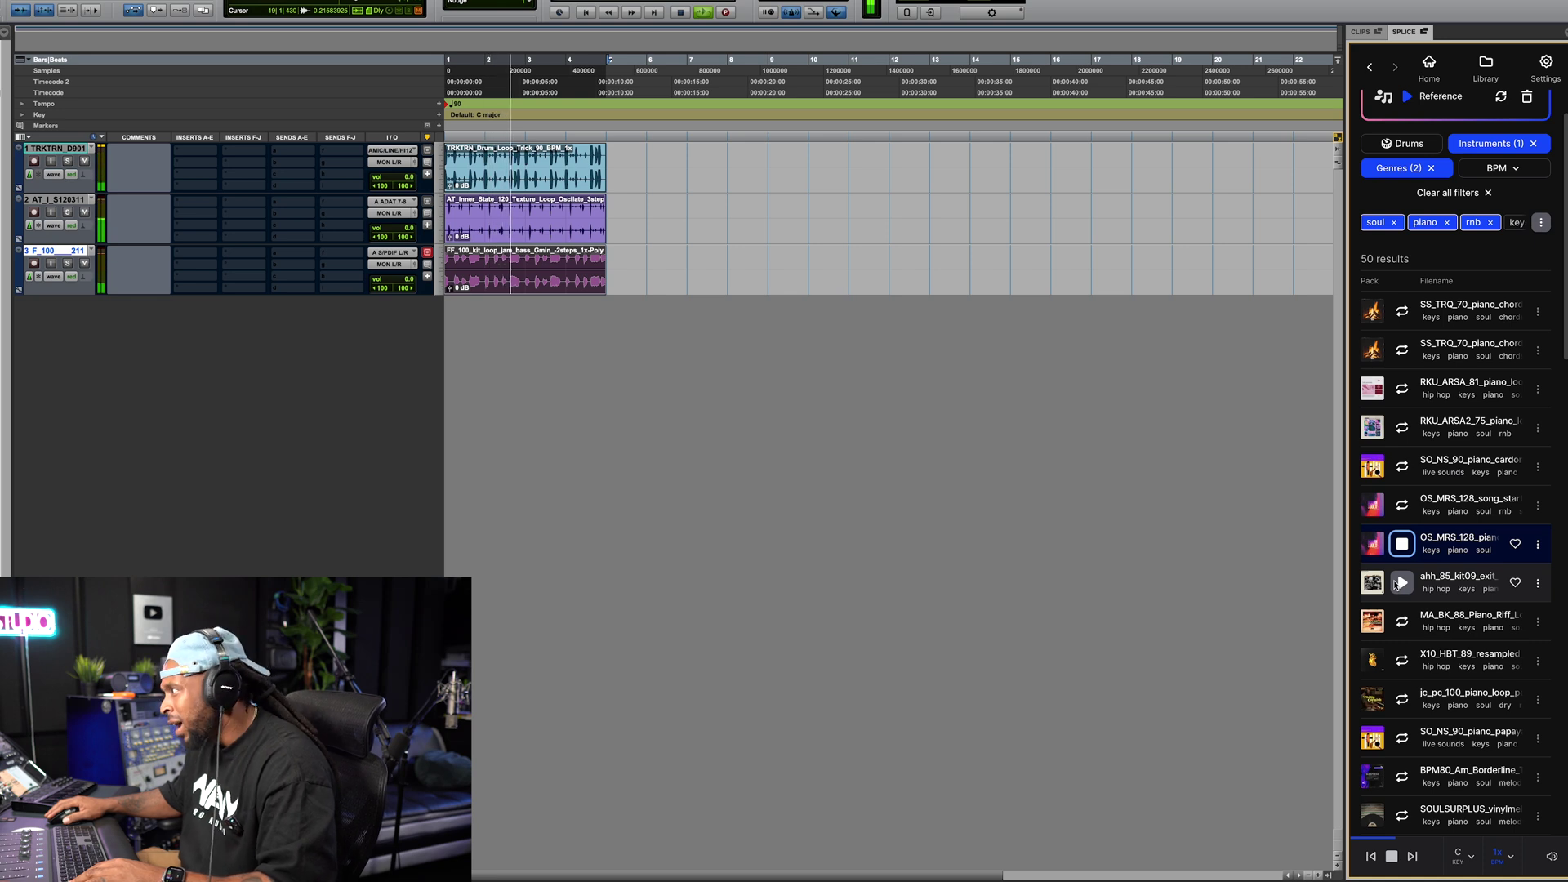
{"action": "left_click_drag", "start_coordinate": [1373, 544], "coordinate": [454, 334]}
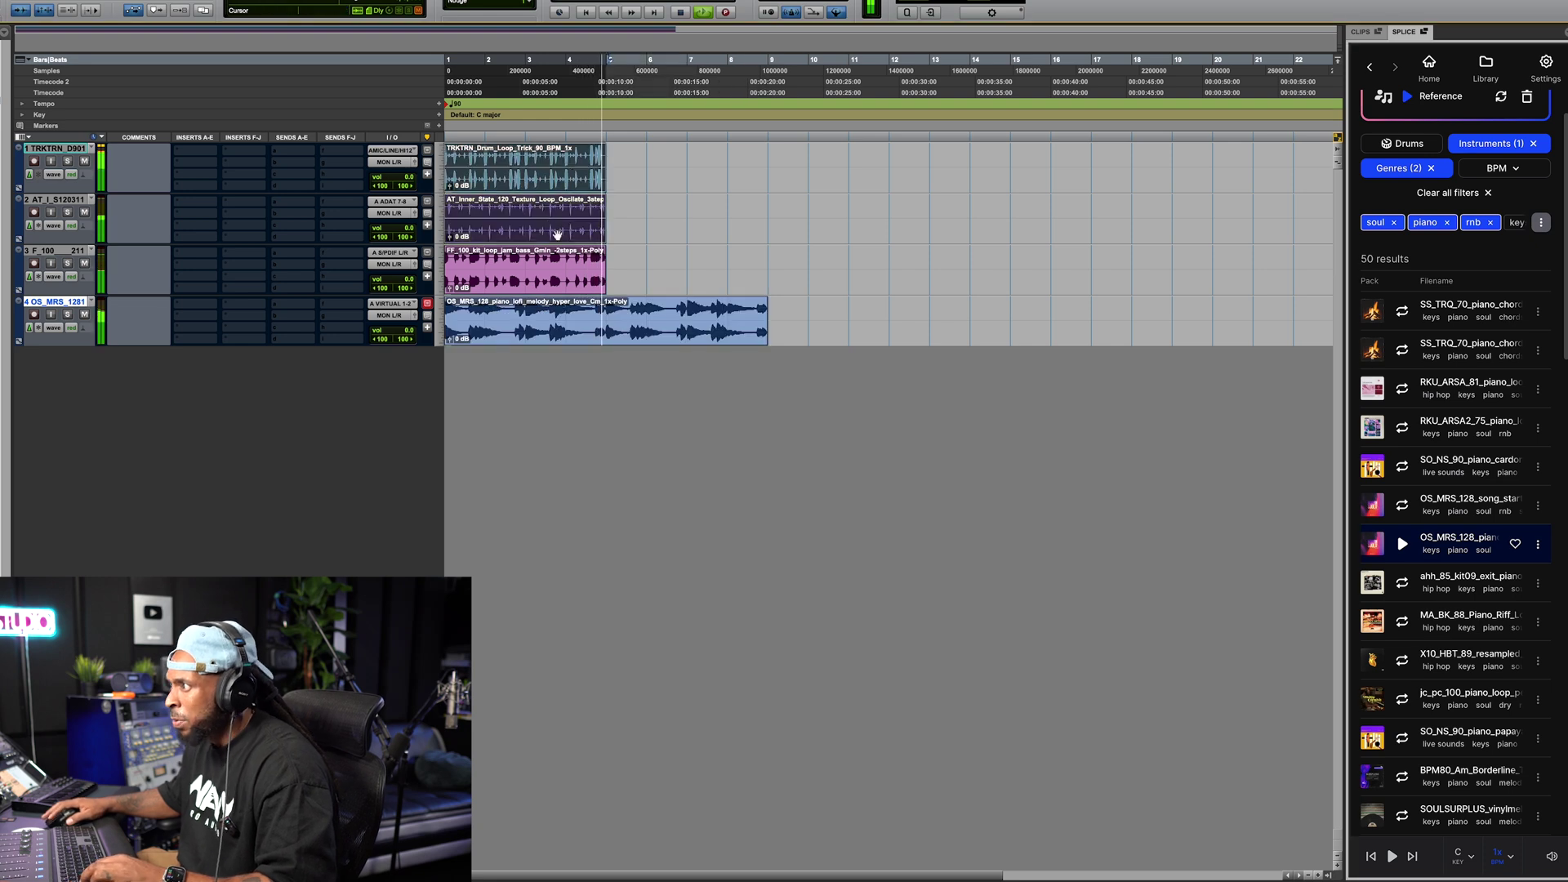
- Duplicate the drum, texture and bass clips so they repeat from bar 5 and span the piano loop's length
{"action": "left_click_drag", "start_coordinate": [558, 235], "coordinate": [519, 157]}
{"action": "key", "text": "ctrl+d"}
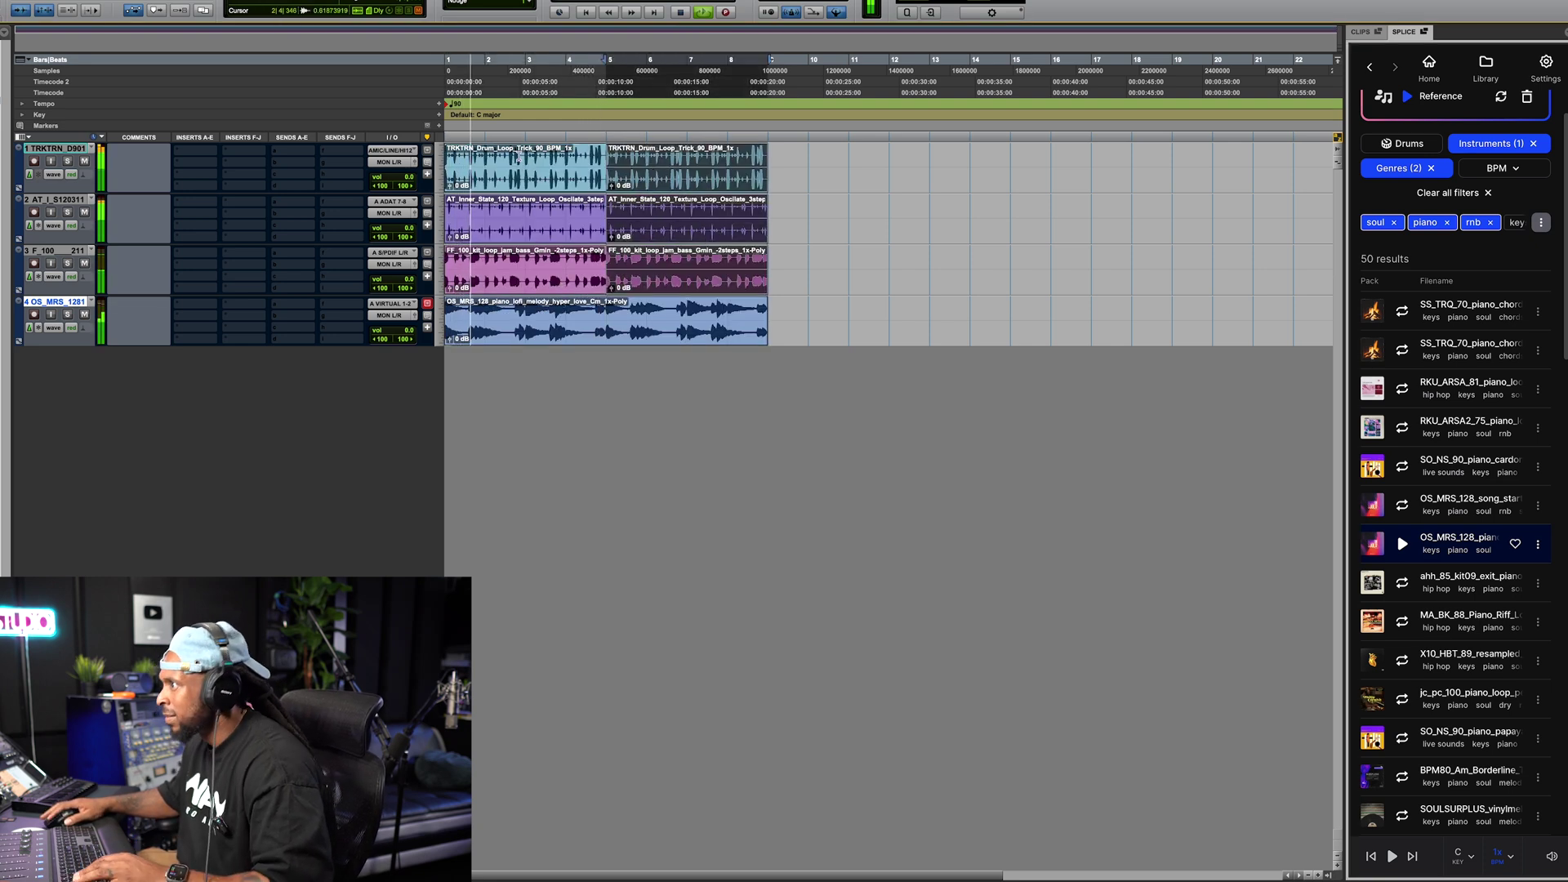
{"action": "left_click", "coordinate": [523, 159]}
- Insert Lo-Fi on the piano track with a 9600 Hertz sample rate and lower the track's volume to about -6 dB
{"action": "left_click_drag", "start_coordinate": [397, 330], "coordinate": [397, 336]}
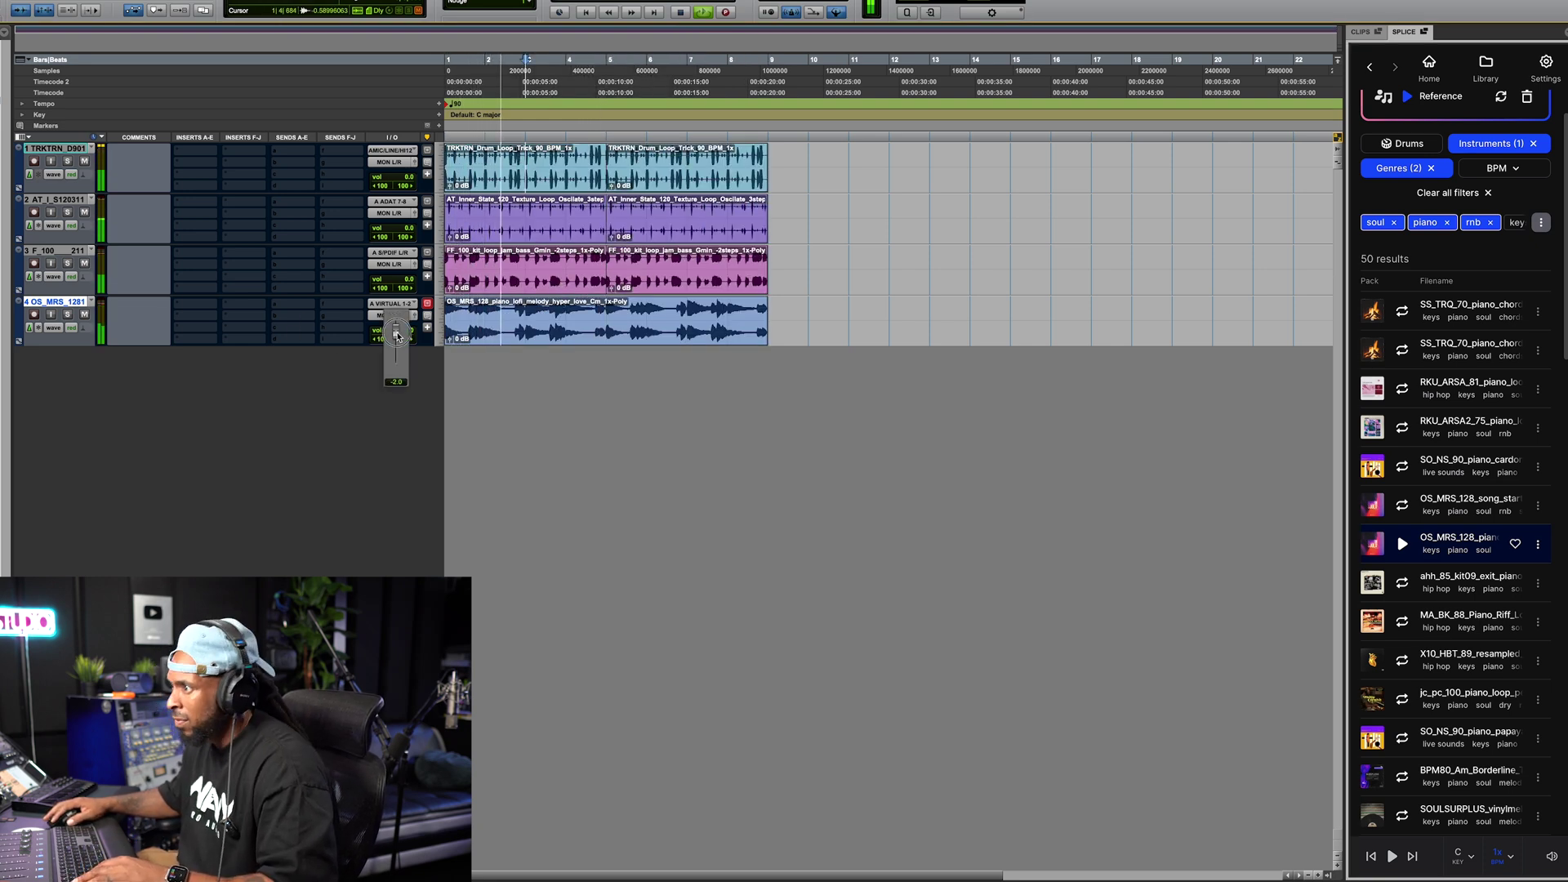
{"action": "left_click", "coordinate": [204, 325]}
{"action": "mouse_move", "coordinate": [213, 325]}
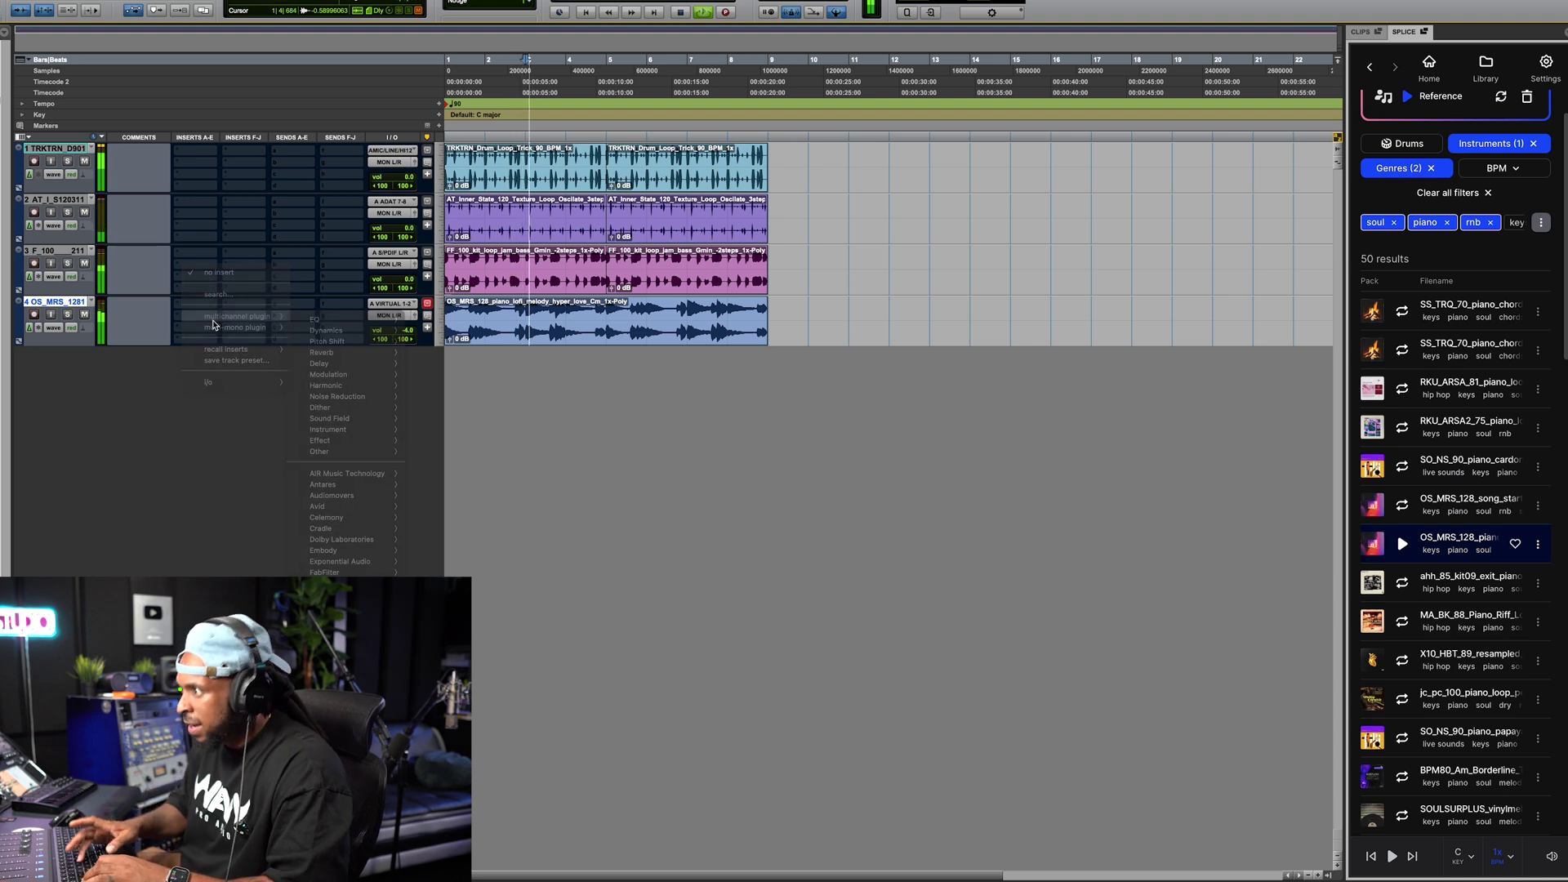
{"action": "key", "text": "Escape"}
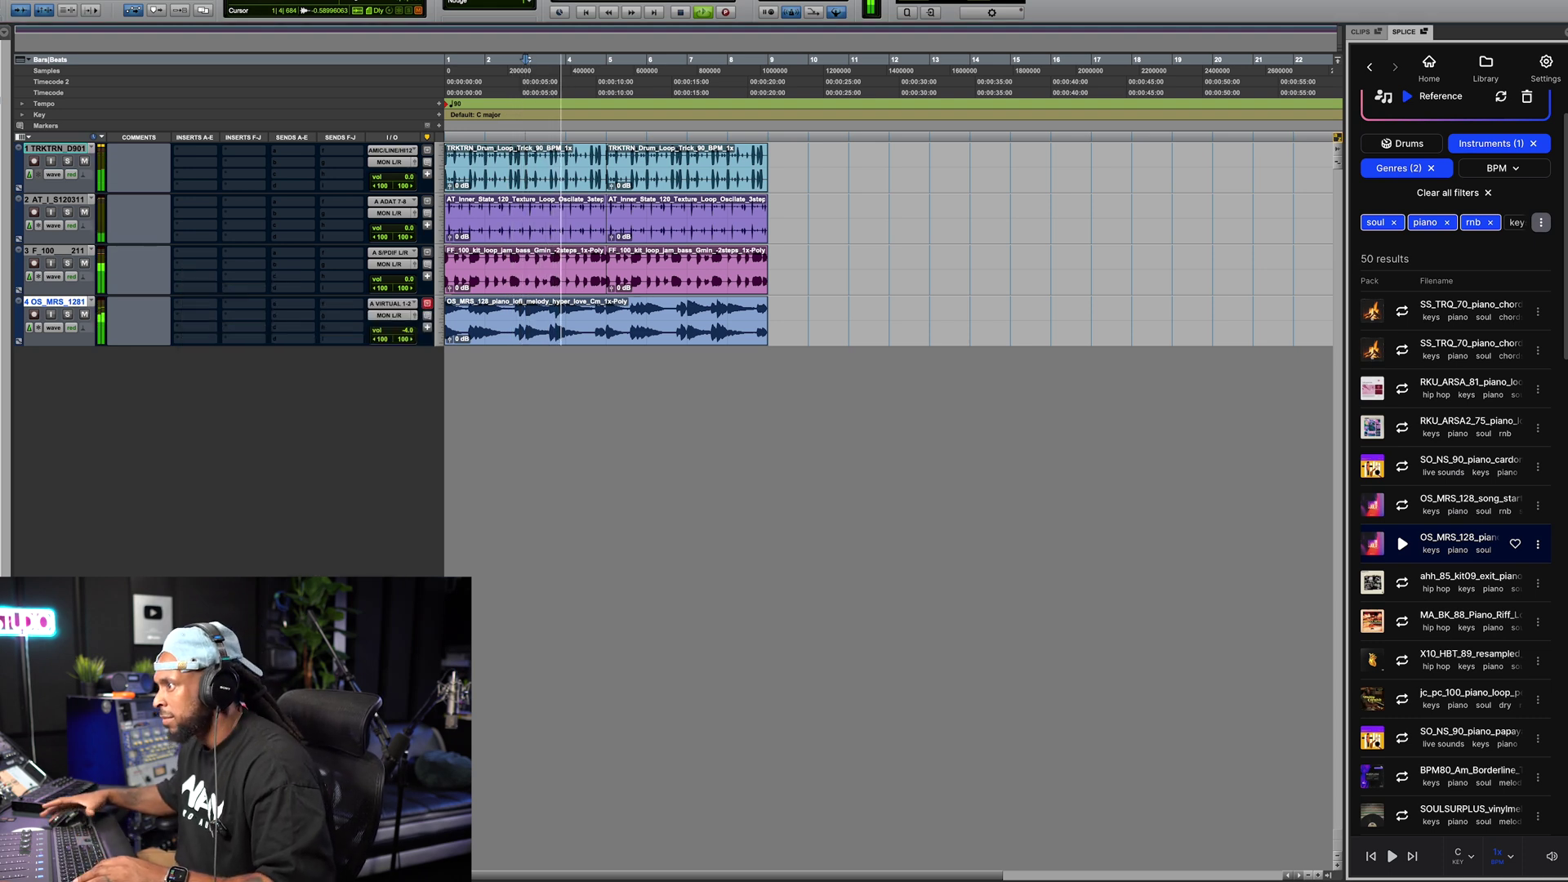
{"action": "left_click_drag", "start_coordinate": [525, 236], "coordinate": [516, 234]}
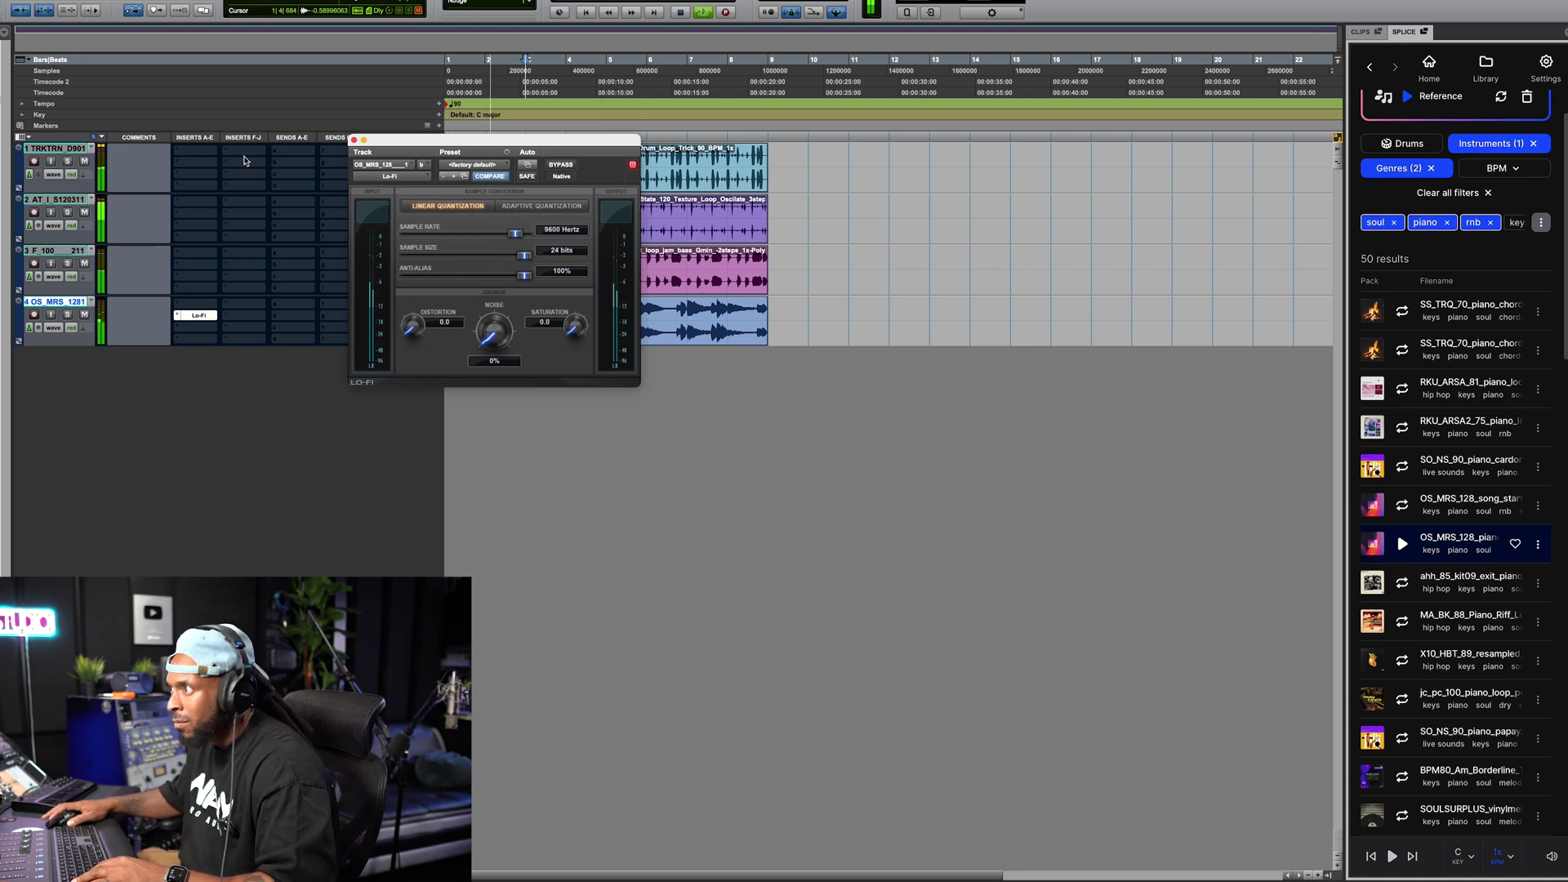
{"action": "left_click", "coordinate": [356, 140]}
{"action": "left_click_drag", "start_coordinate": [402, 335], "coordinate": [403, 337]}
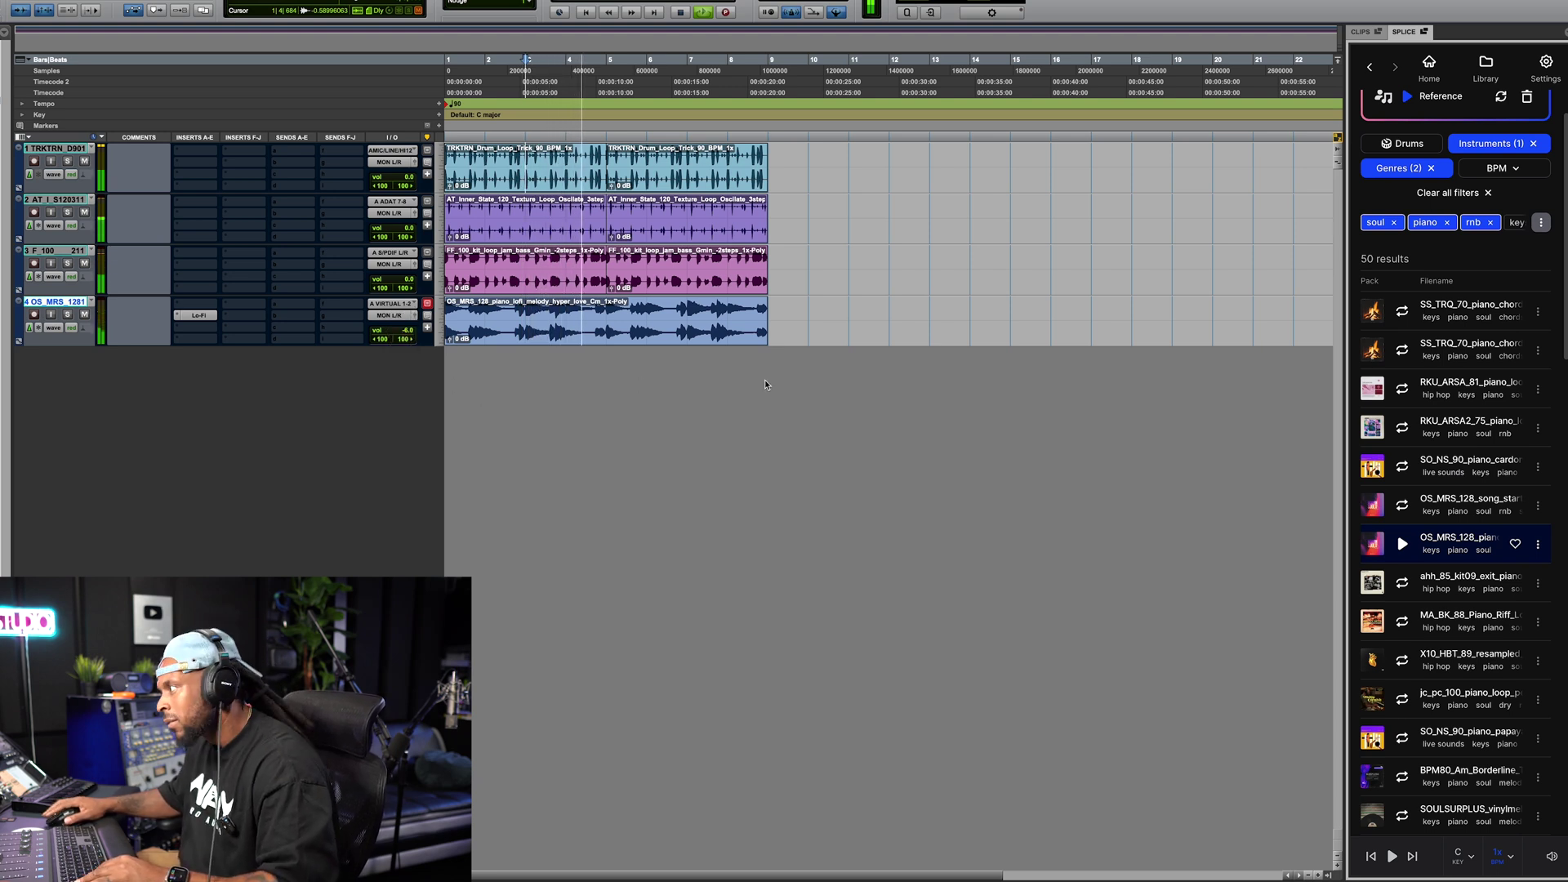
- Replace the piano instrument filter with vocals while keeping the rnb and soul genres
{"action": "scroll", "coordinate": [1466, 569], "scroll_direction": "down", "scroll_amount": 3}
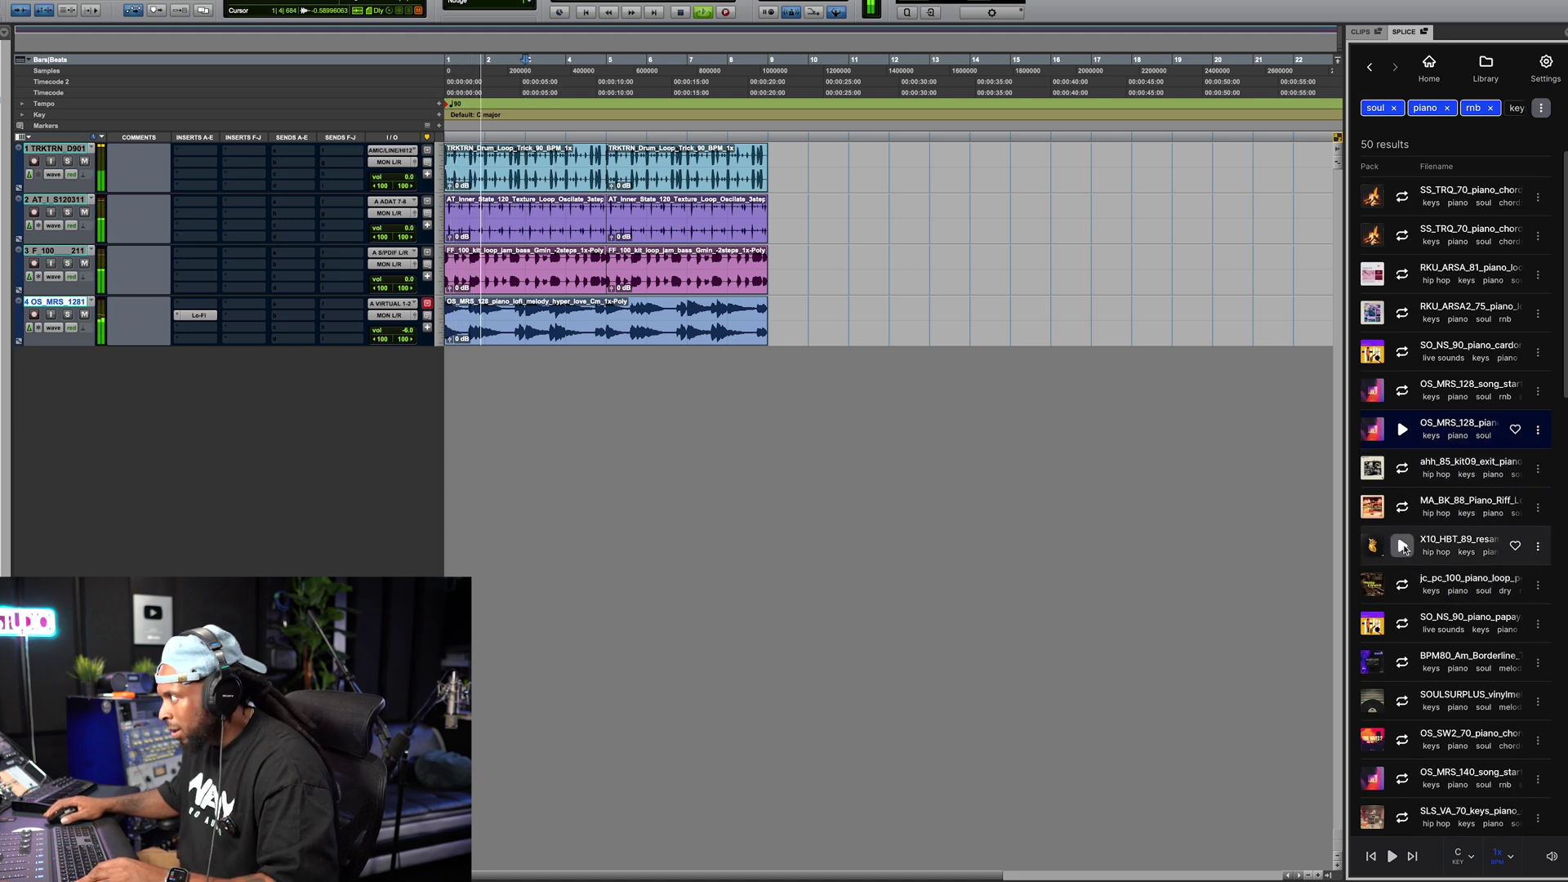
{"action": "scroll", "coordinate": [1403, 547], "scroll_direction": "up", "scroll_amount": 4}
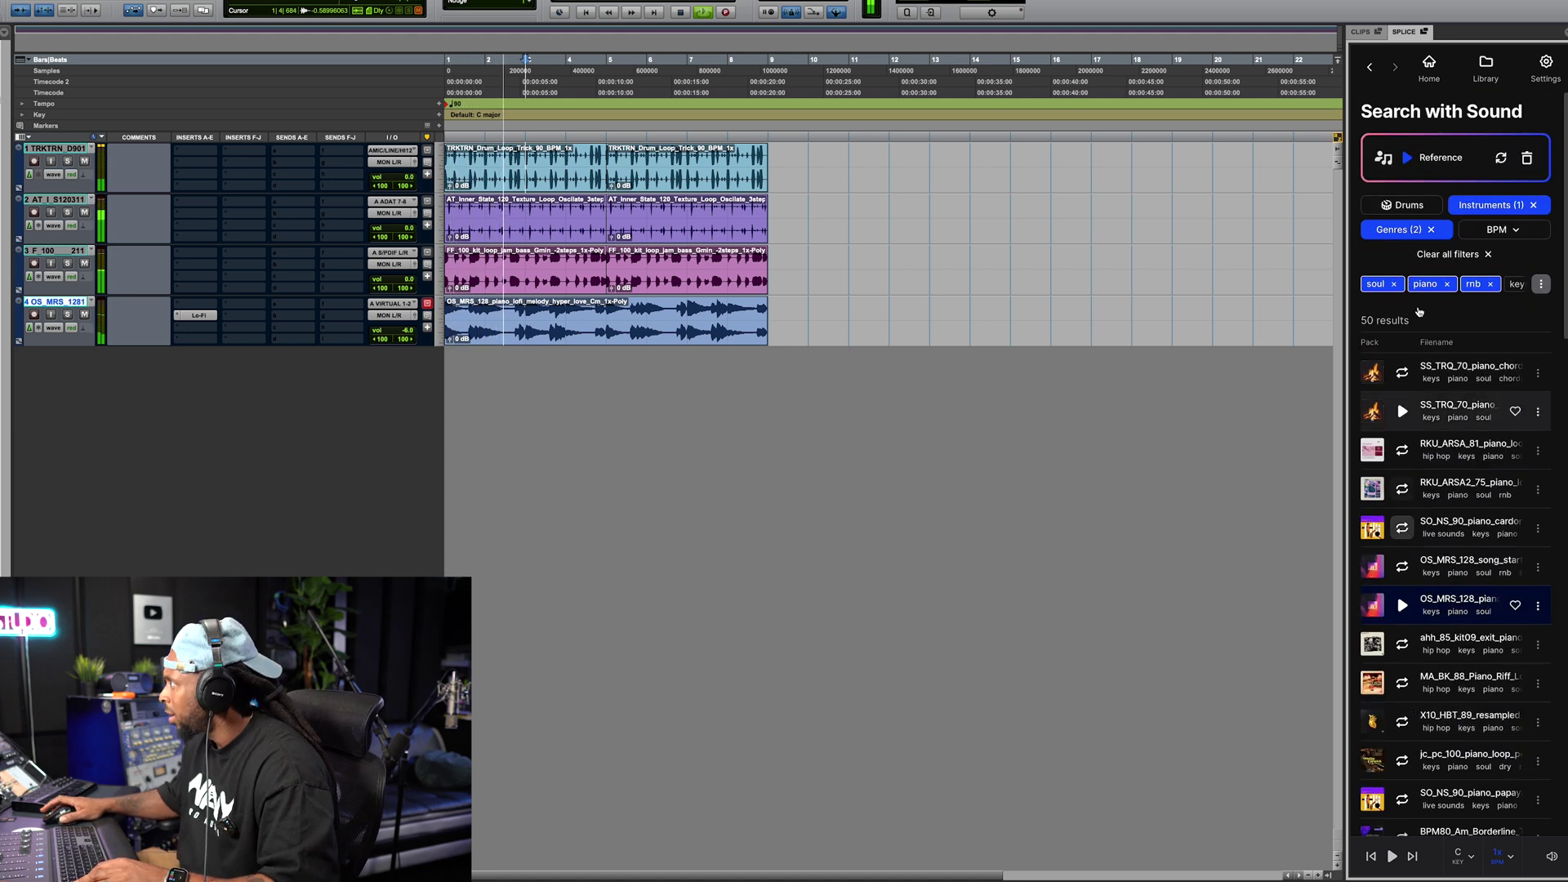
{"action": "left_click", "coordinate": [1511, 207]}
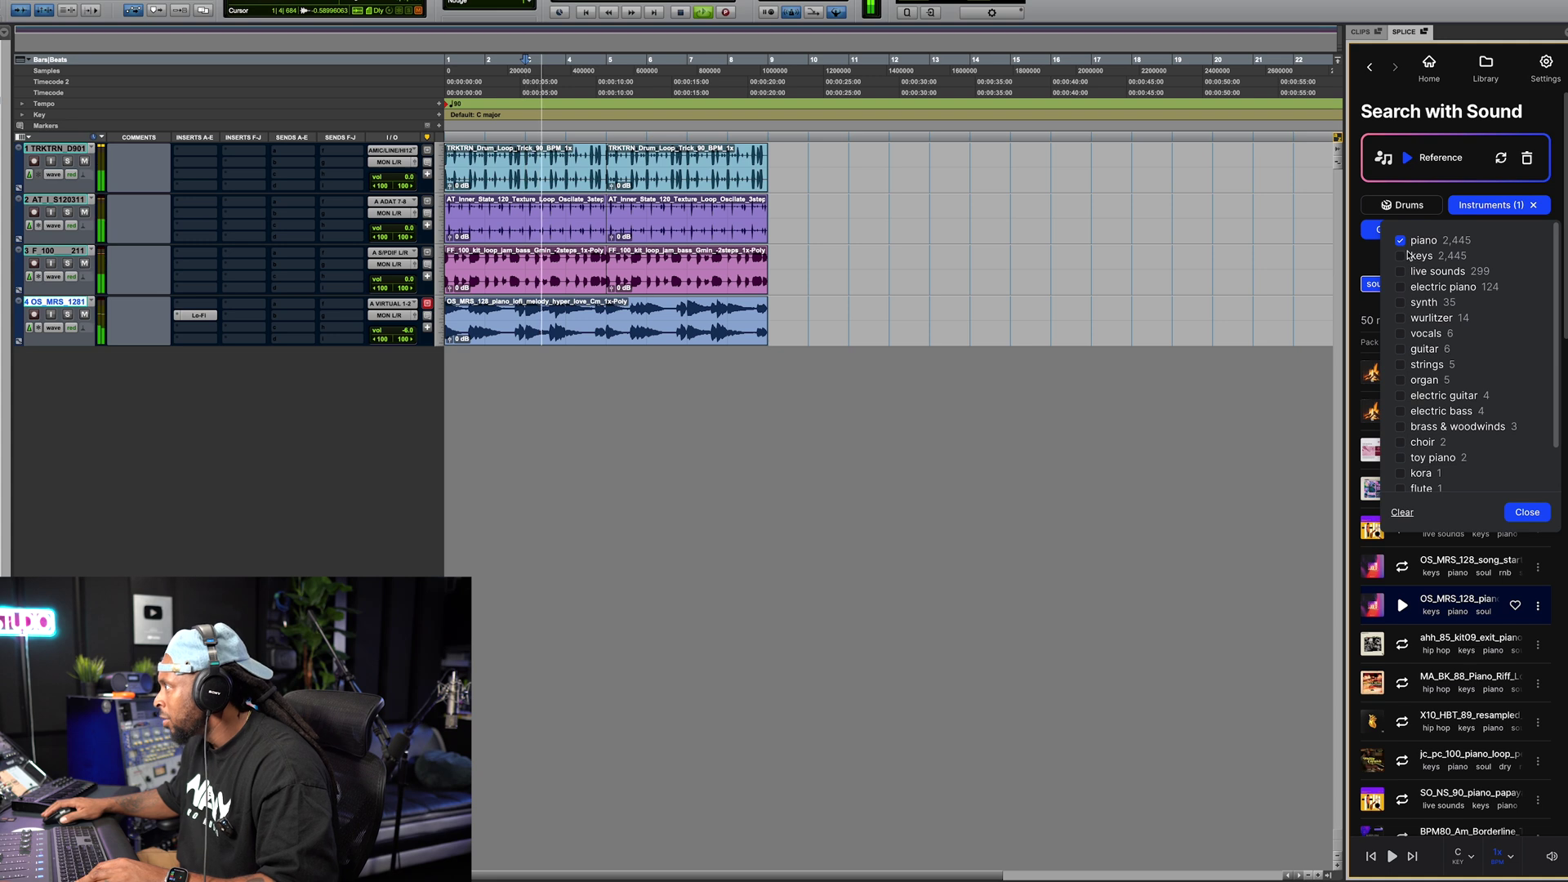
{"action": "scroll", "coordinate": [1446, 400], "scroll_direction": "down", "scroll_amount": 2}
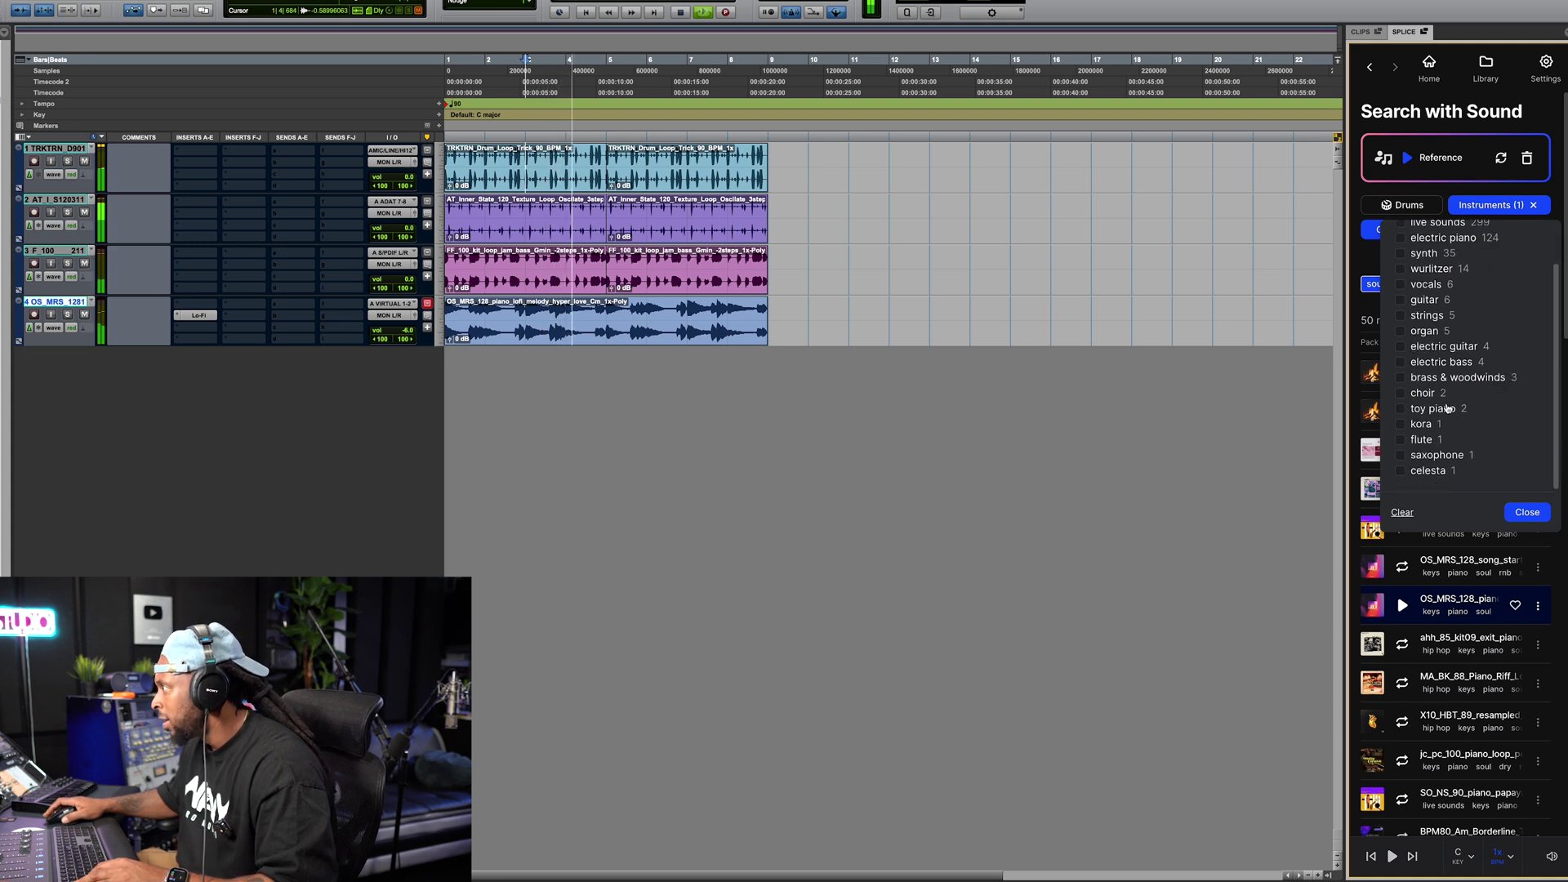
{"action": "left_click", "coordinate": [1419, 287]}
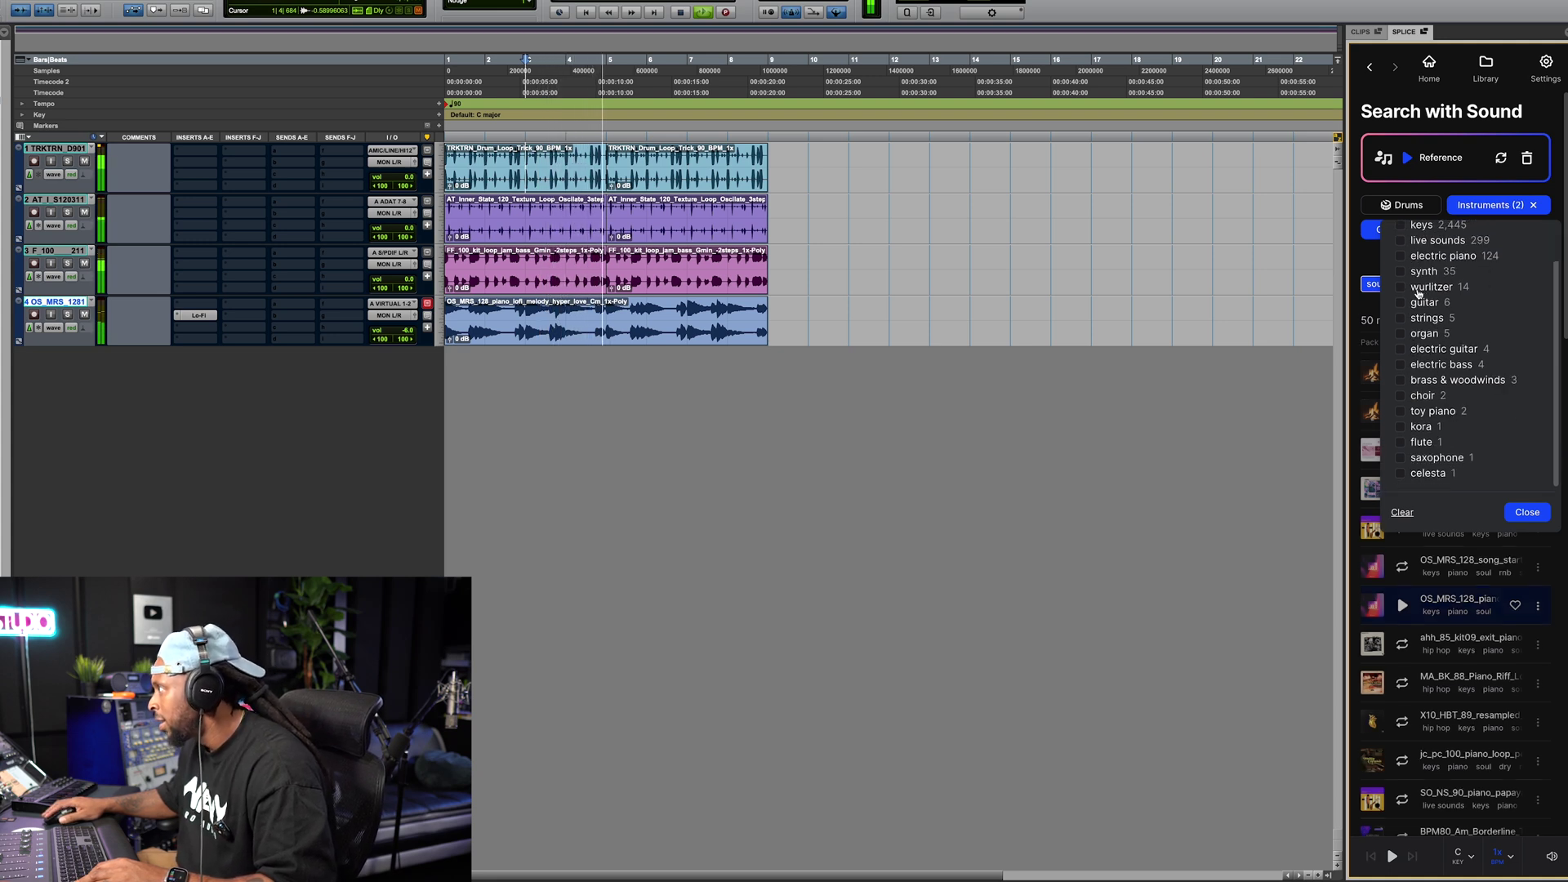
{"action": "left_click", "coordinate": [1402, 241]}
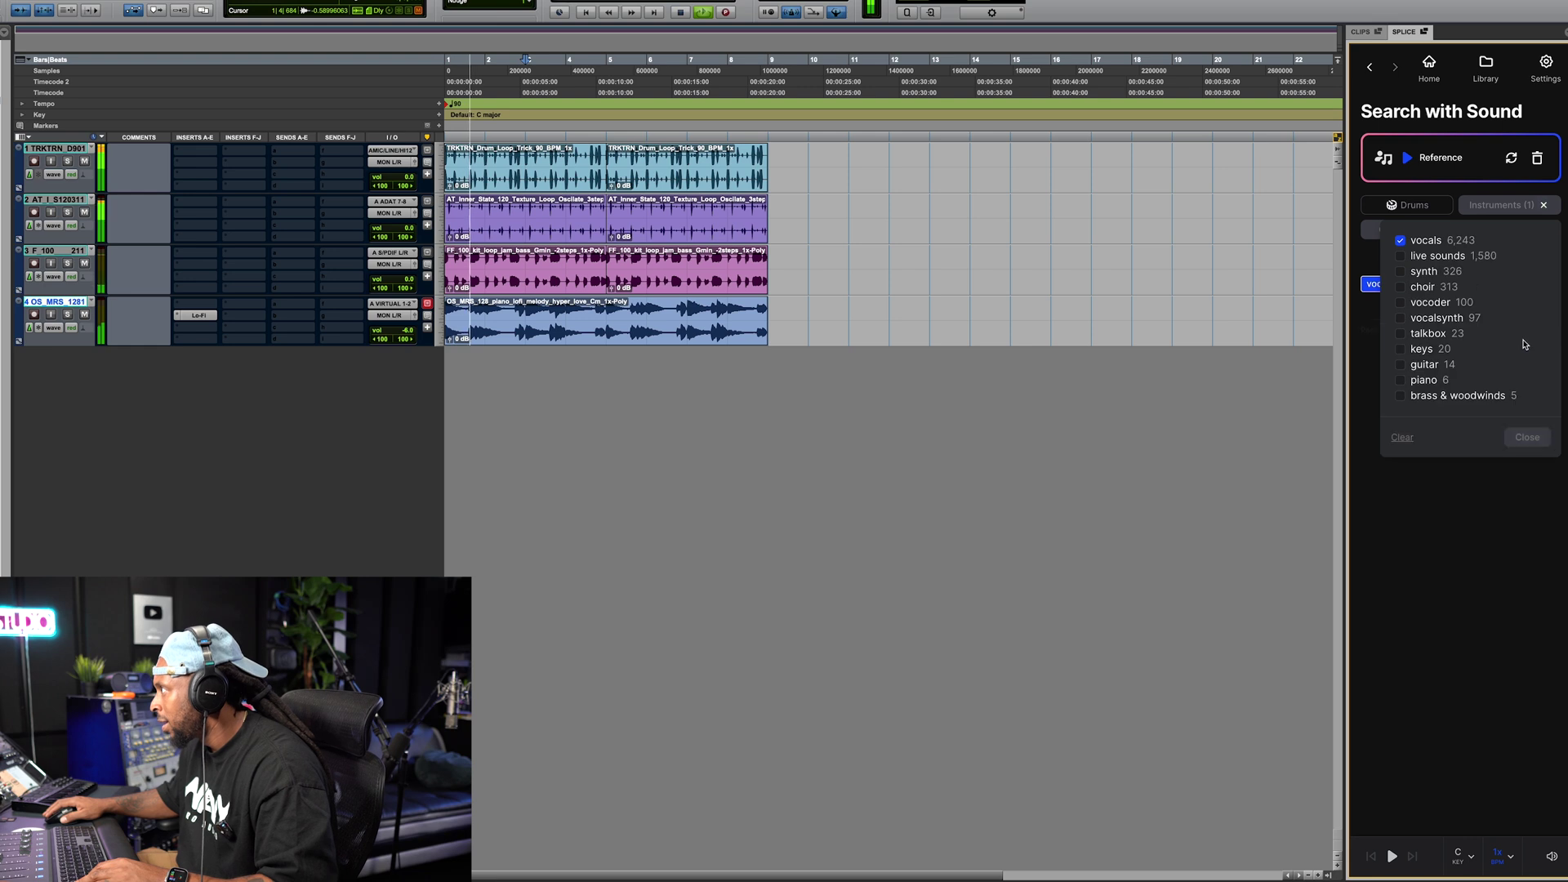
{"action": "left_click", "coordinate": [1527, 437]}
- Audition the first two vocal loops and place FL_118BPM_HIP_WITH_YOU on a new track, repeated across bars 1 to 8
{"action": "left_click", "coordinate": [1402, 373]}
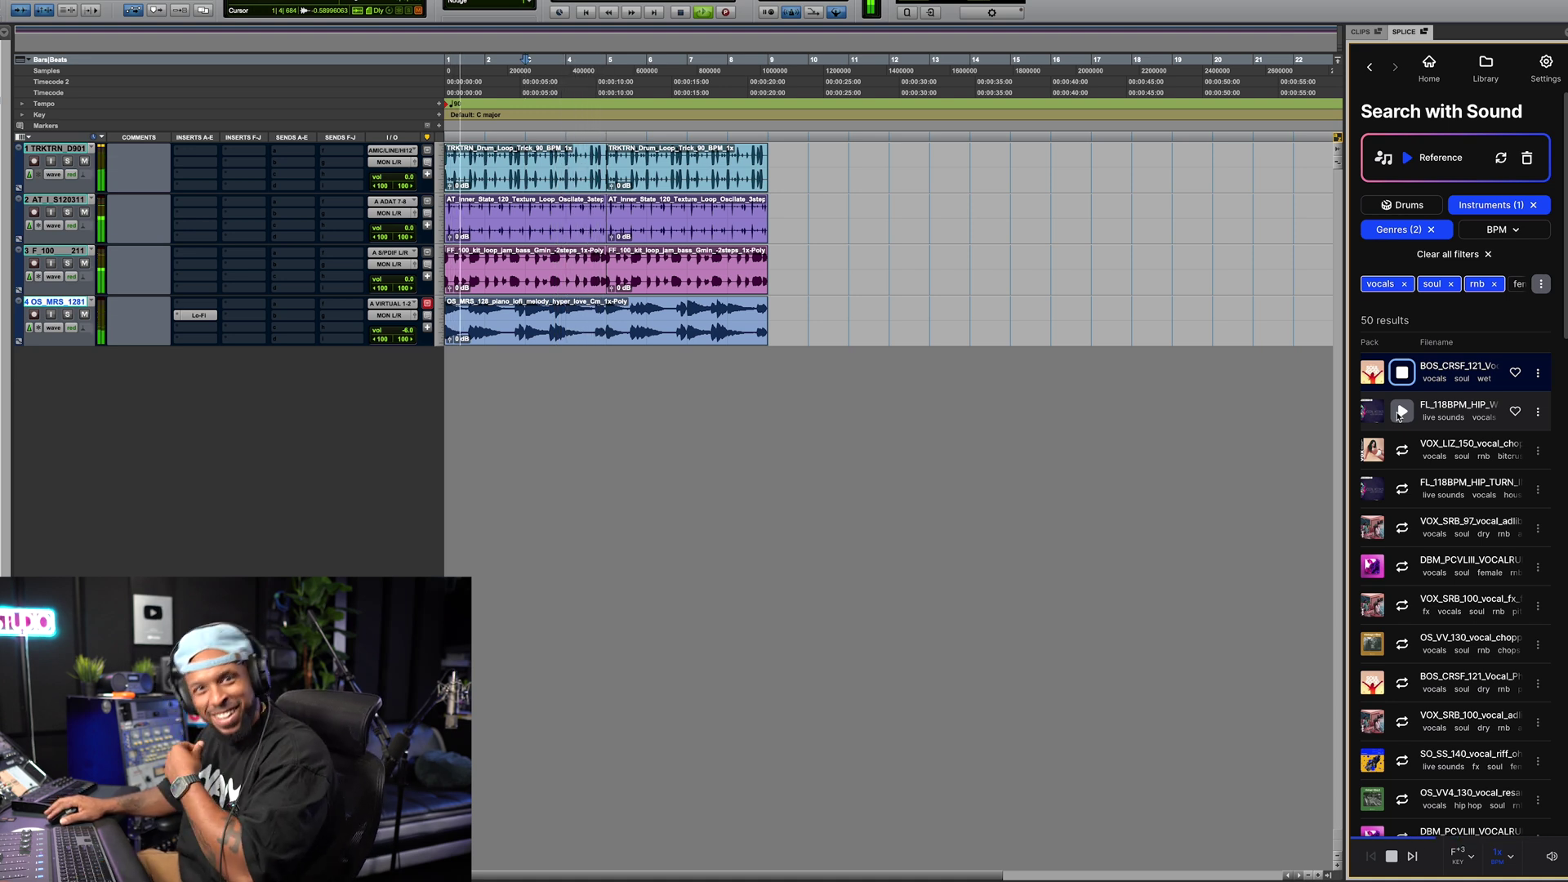
{"action": "left_click", "coordinate": [1401, 412]}
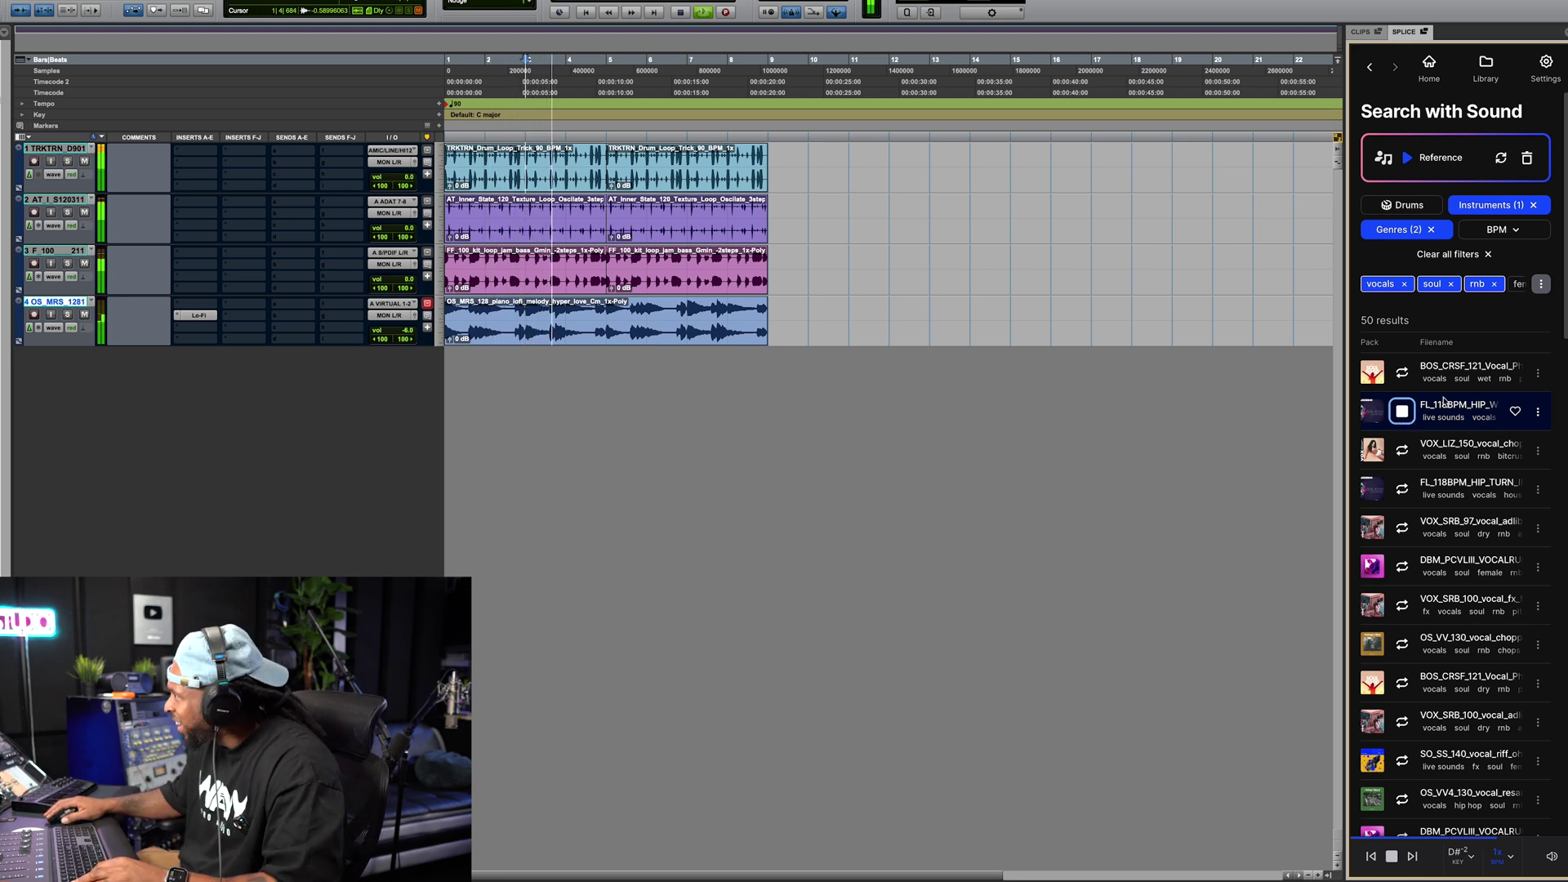
{"action": "left_click_drag", "start_coordinate": [1429, 409], "coordinate": [448, 379]}
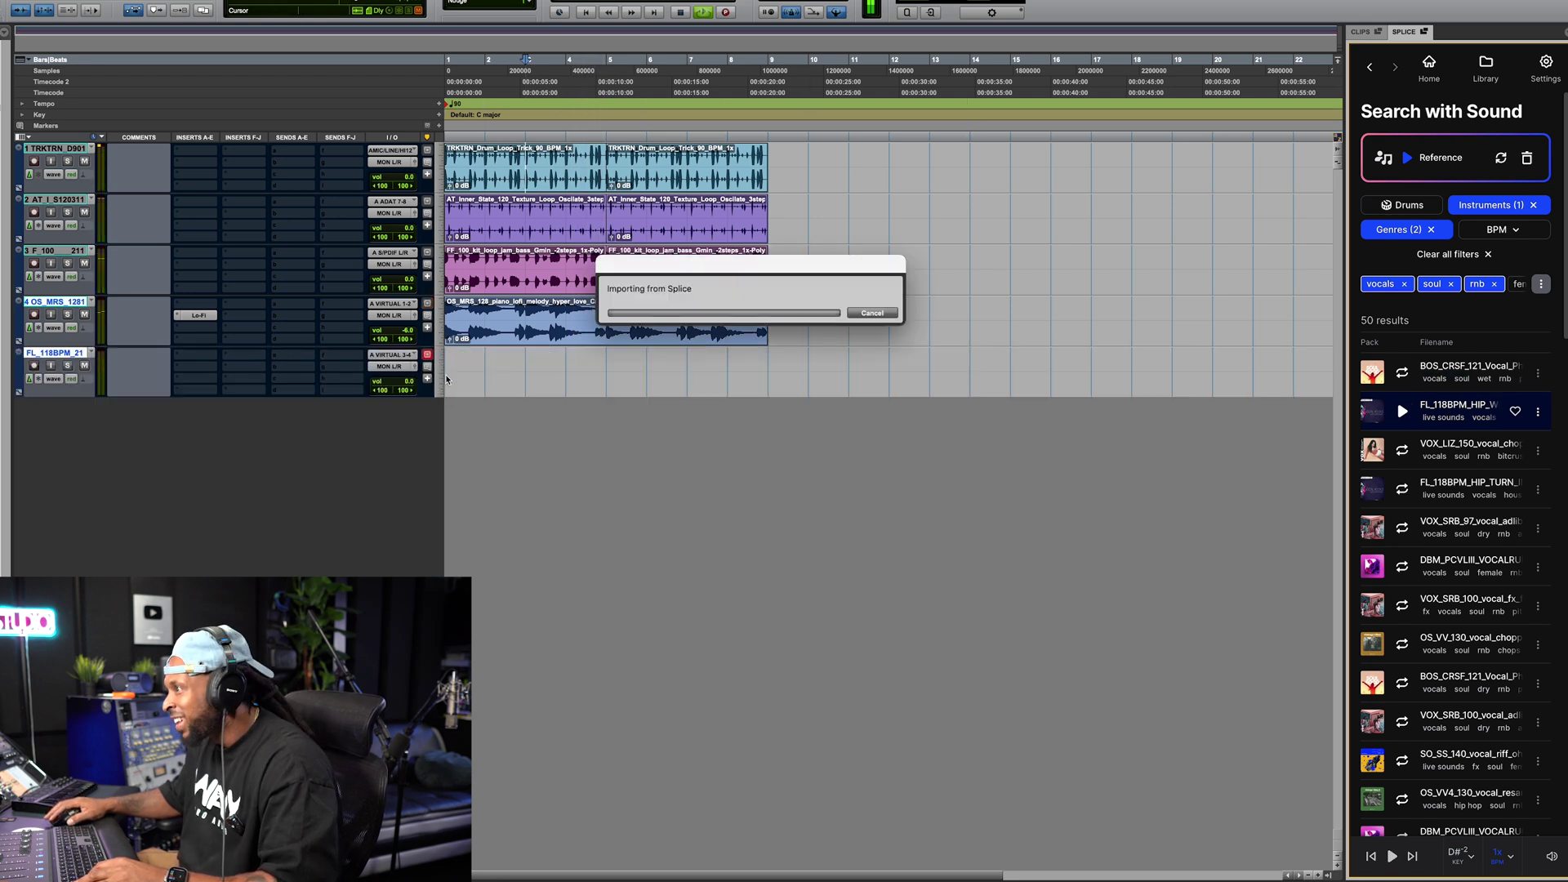
{"action": "key", "text": "space"}
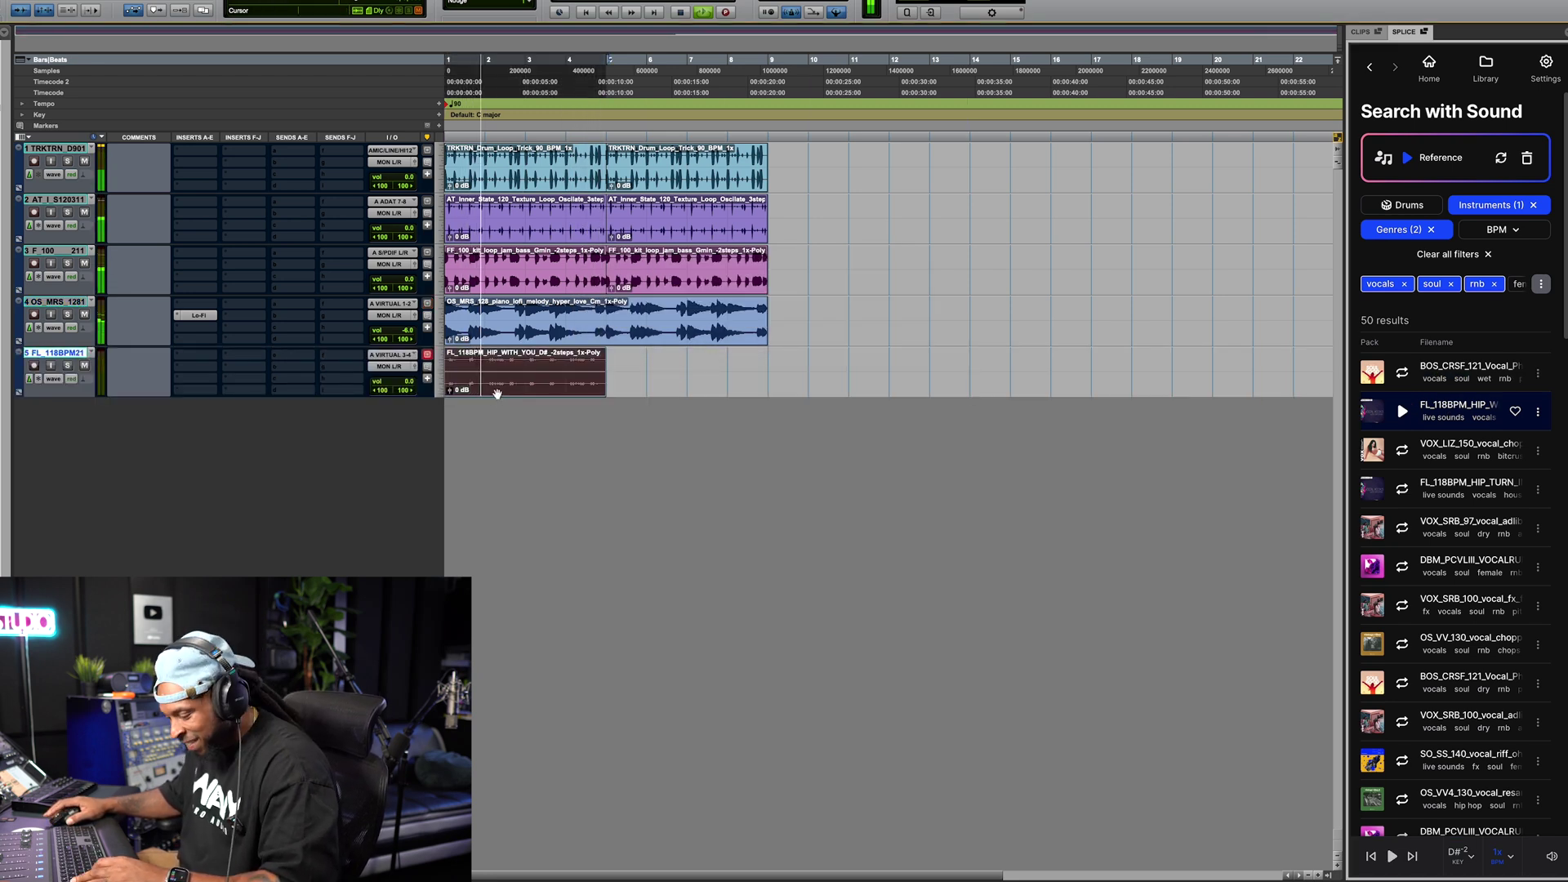
{"action": "left_click", "coordinate": [497, 394]}
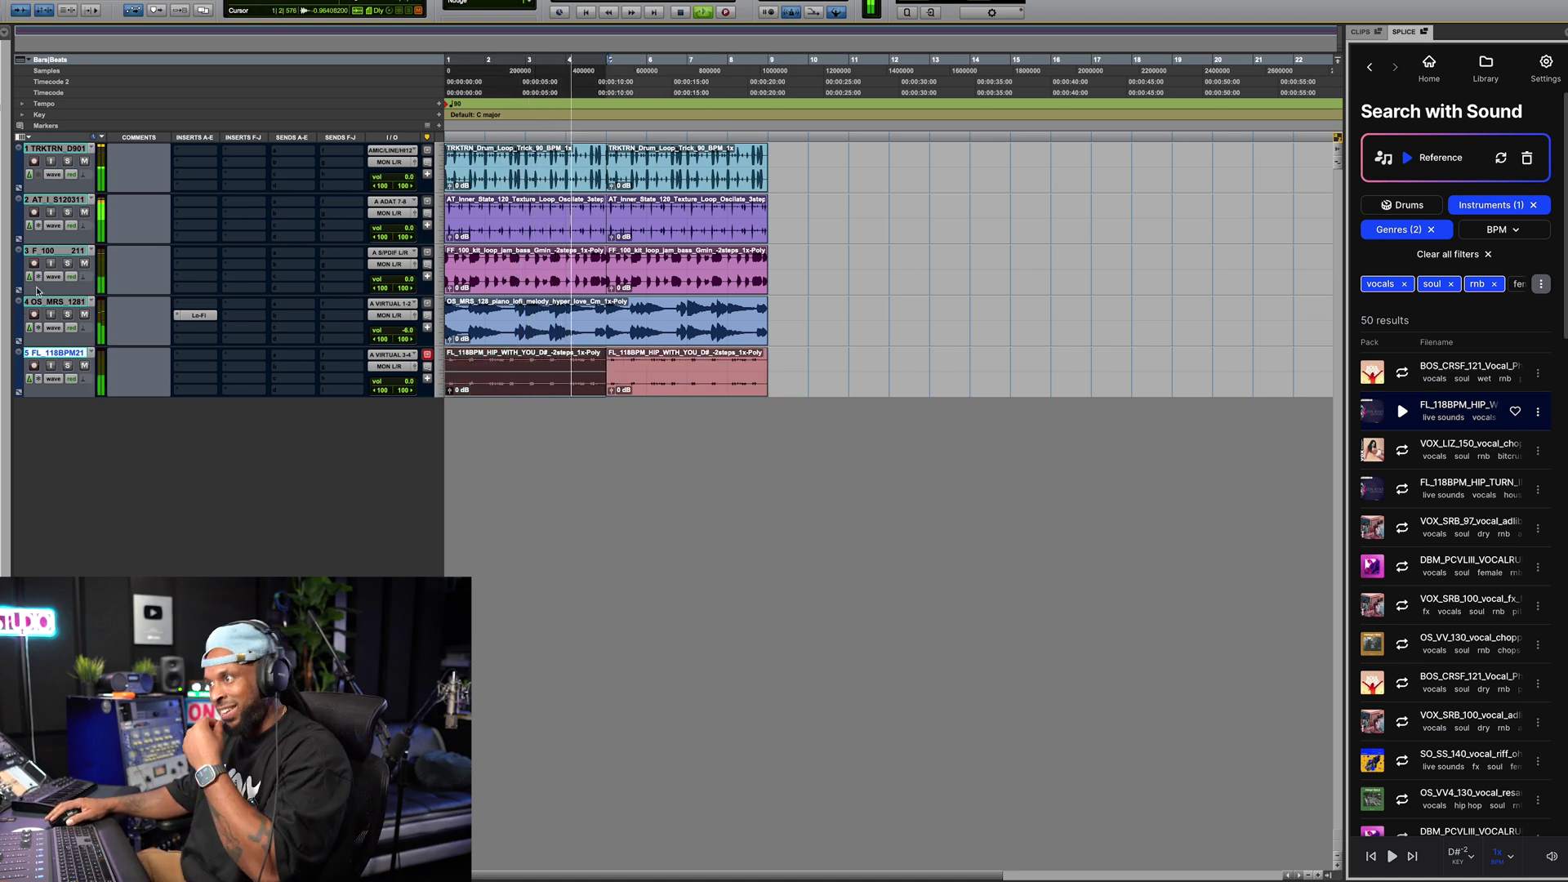
- Check the vocal with the piano track muted, and lower the piano volume to about -7.9 dB
{"action": "left_click", "coordinate": [85, 315]}
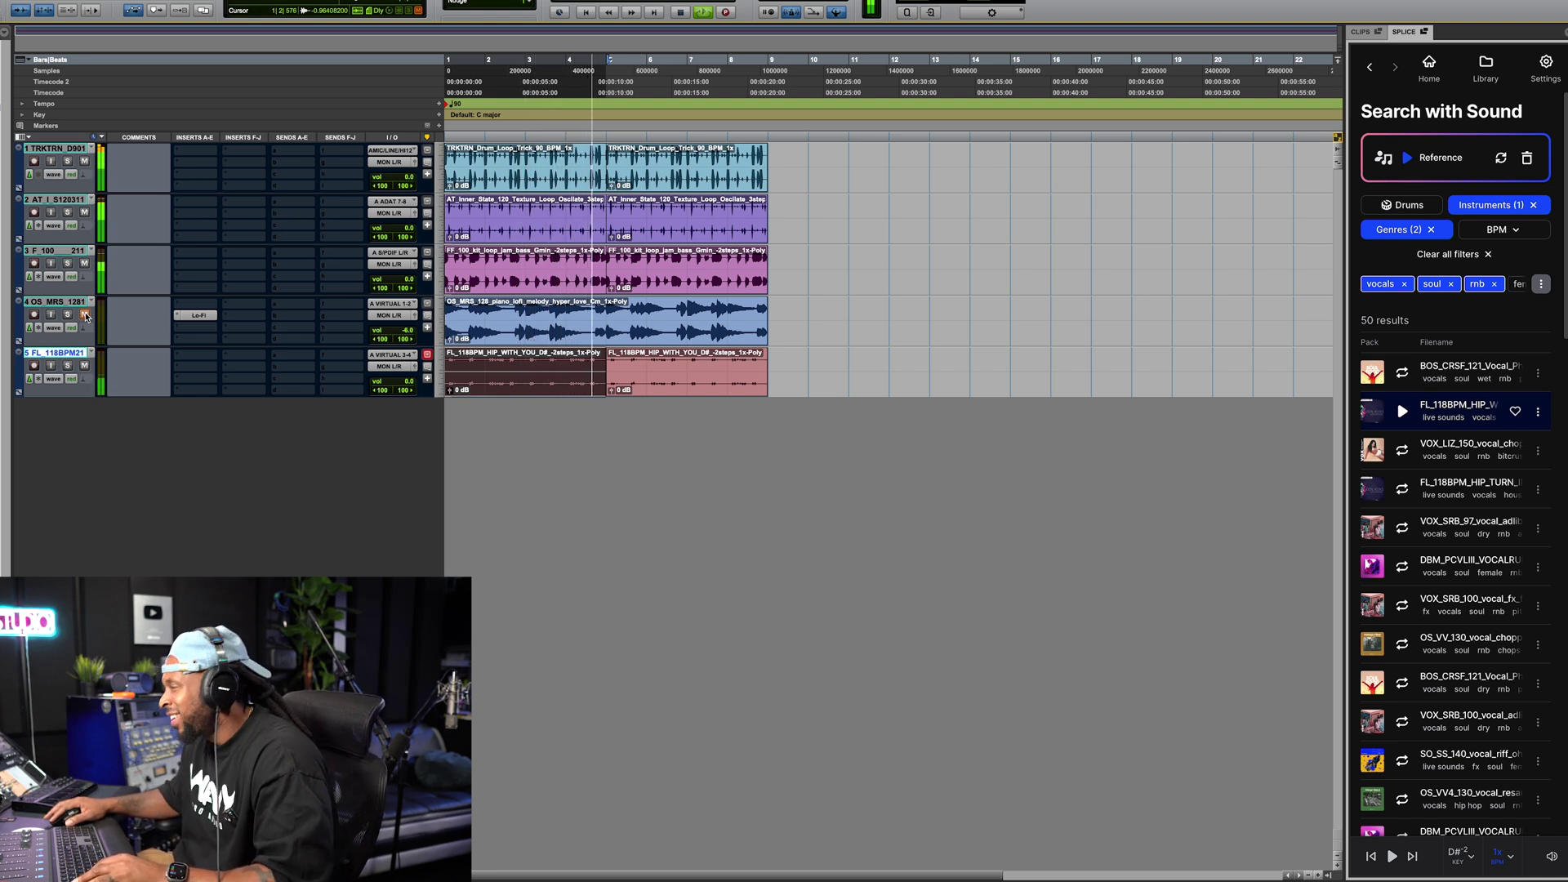
{"action": "left_click_drag", "start_coordinate": [406, 330], "coordinate": [401, 335]}
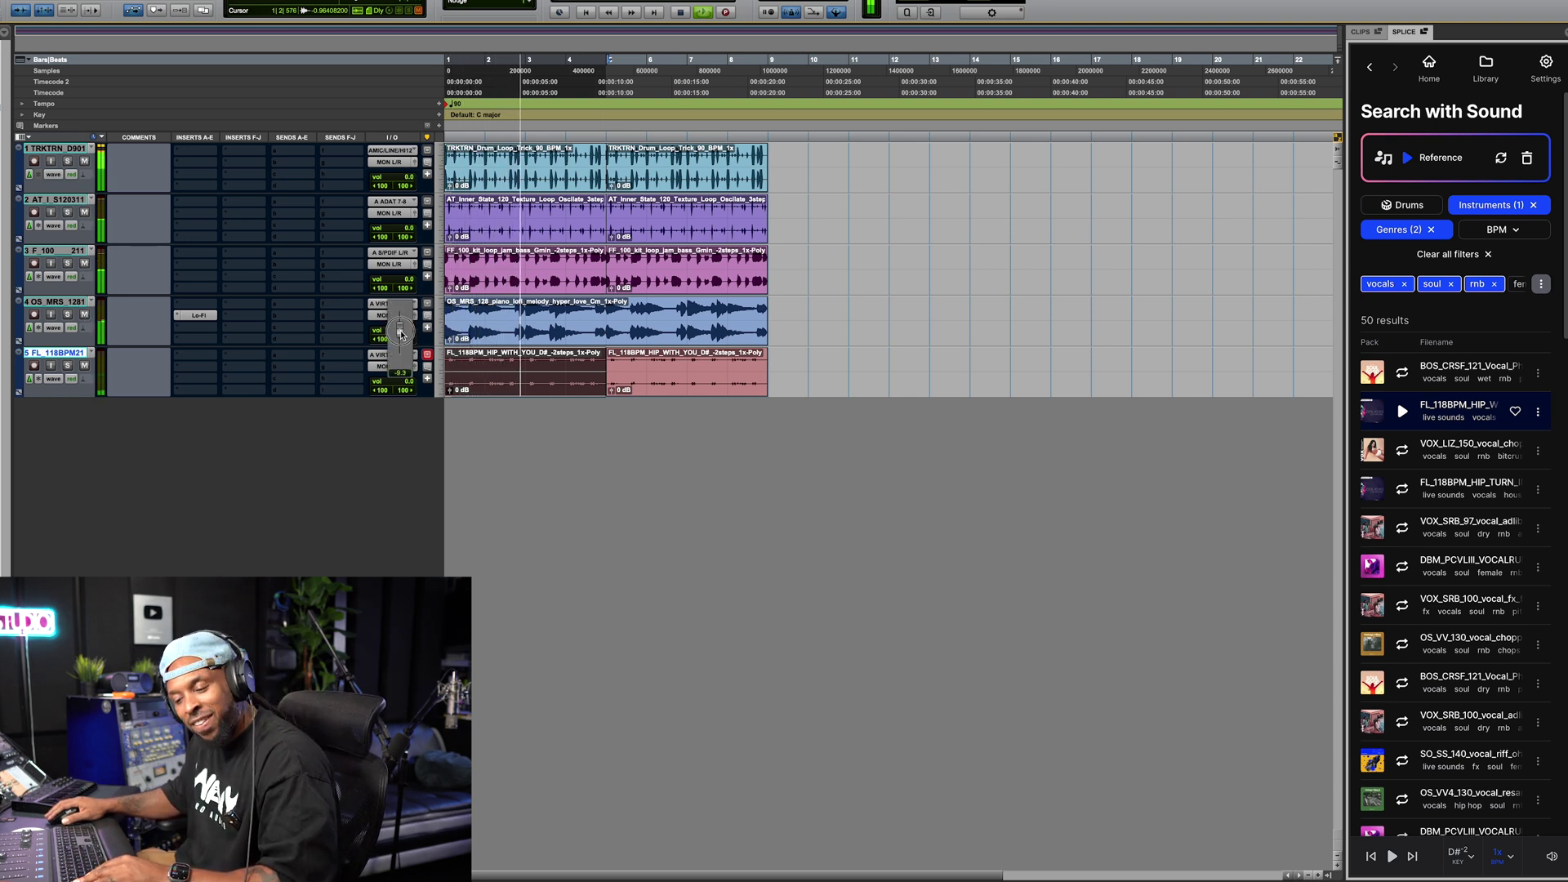
{"action": "left_click_drag", "start_coordinate": [401, 334], "coordinate": [389, 329]}
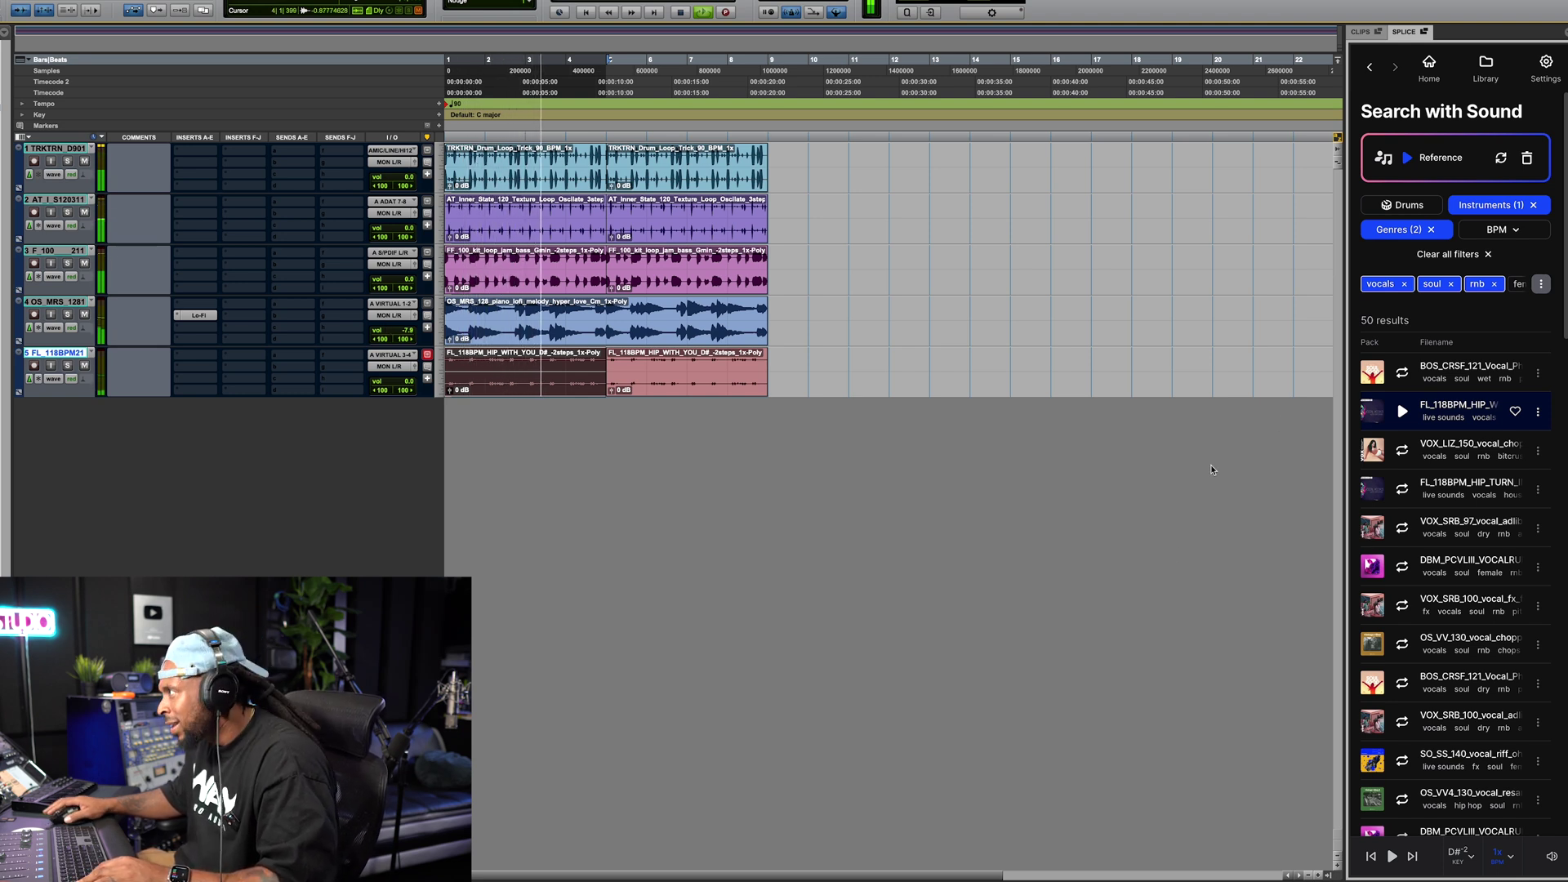
- Switch the instrument filter from vocals to guitar within the rnb and soul results
{"action": "left_click", "coordinate": [1500, 205]}
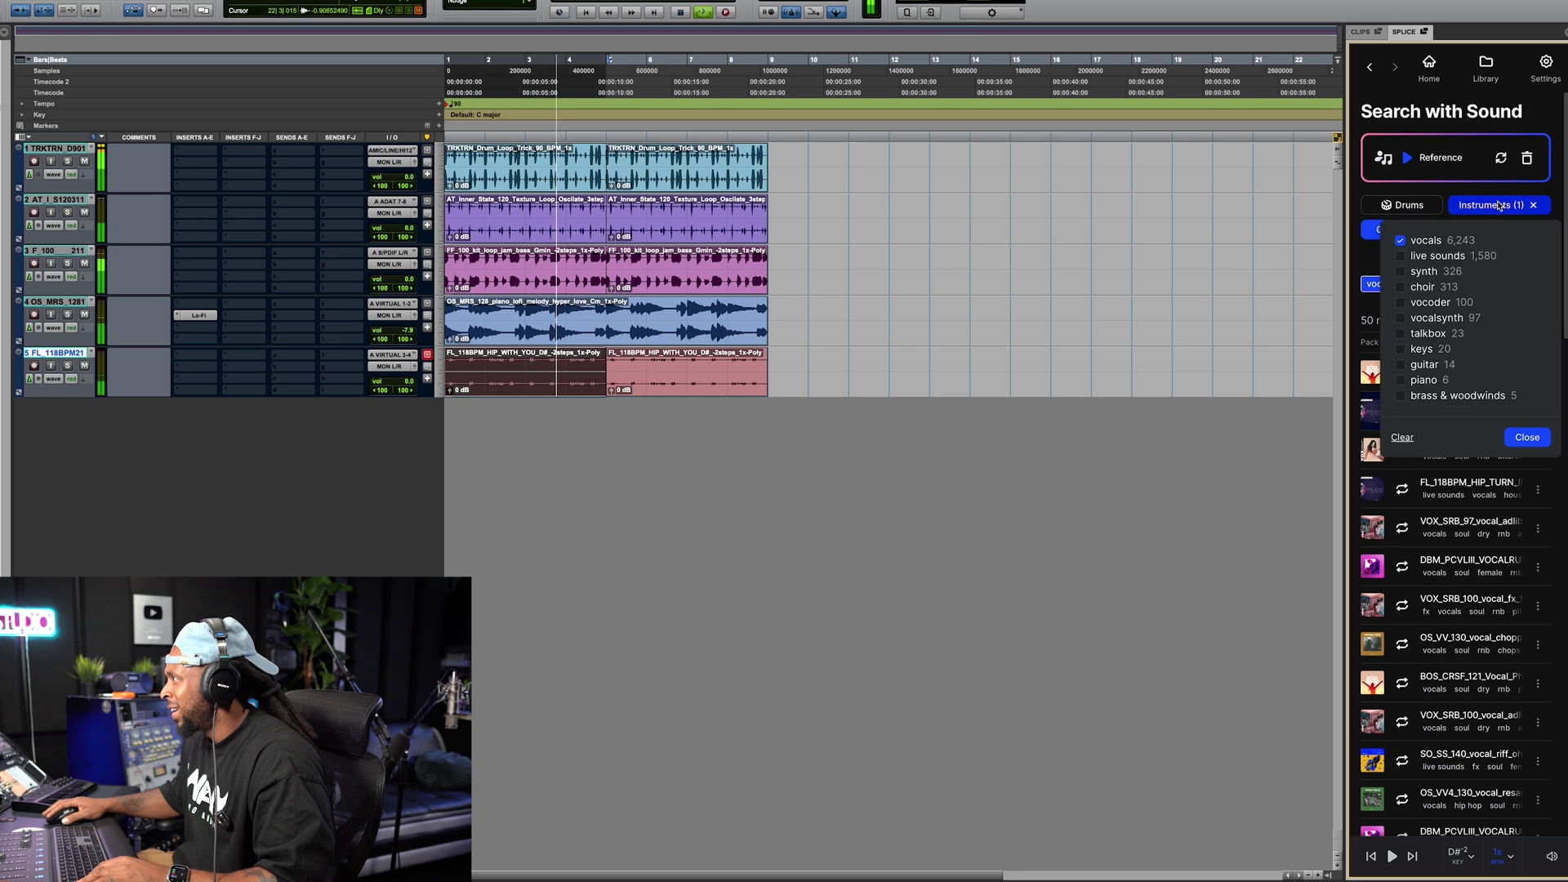
{"action": "left_click", "coordinate": [1423, 366]}
{"action": "left_click", "coordinate": [1404, 243]}
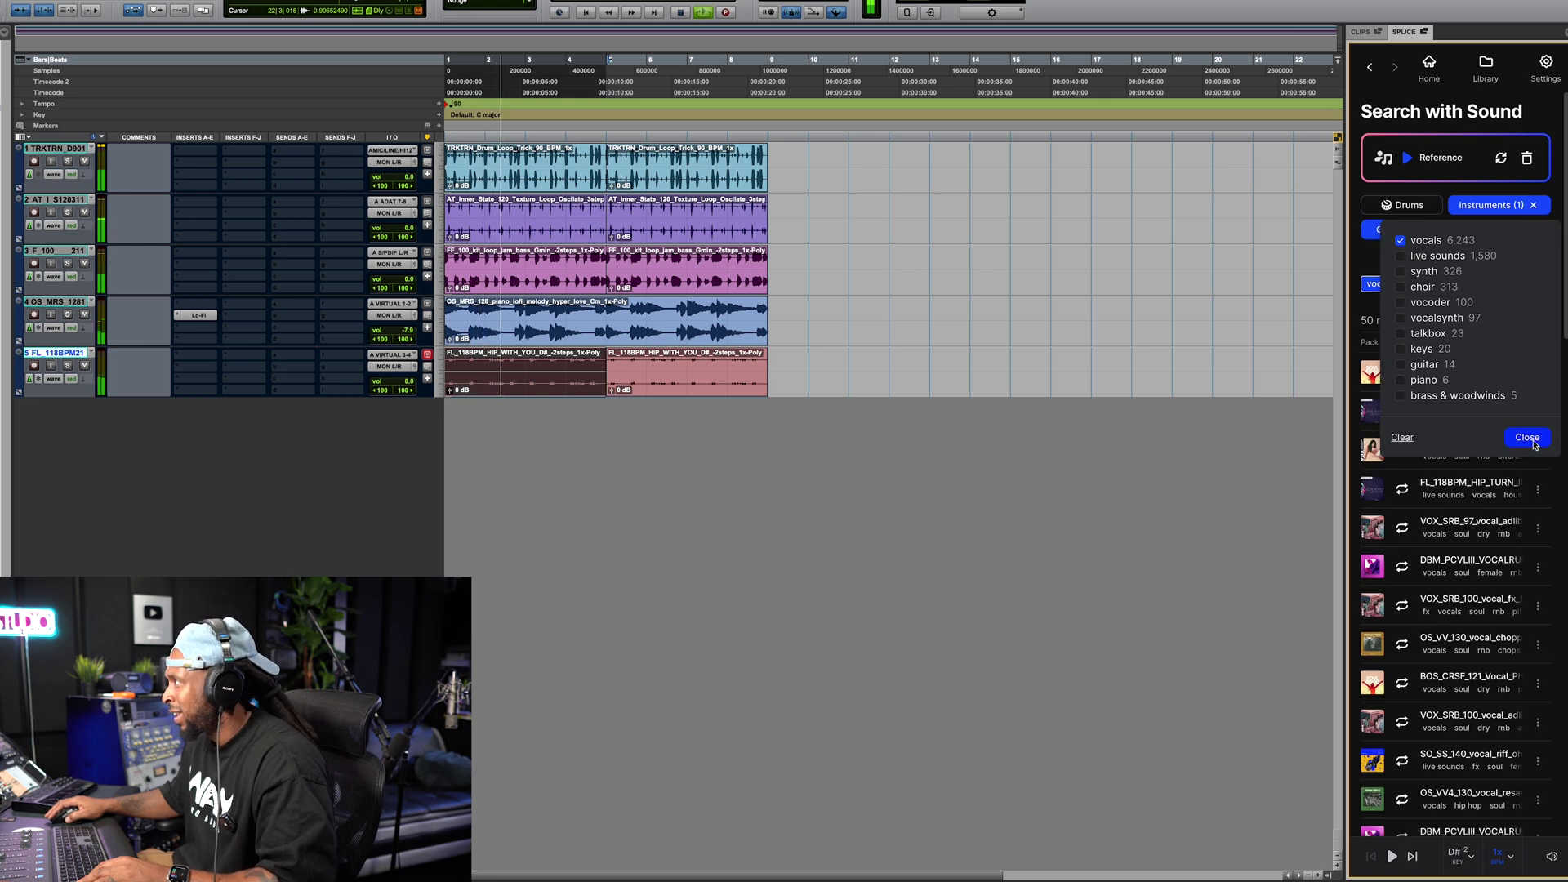
{"action": "left_click", "coordinate": [1402, 364]}
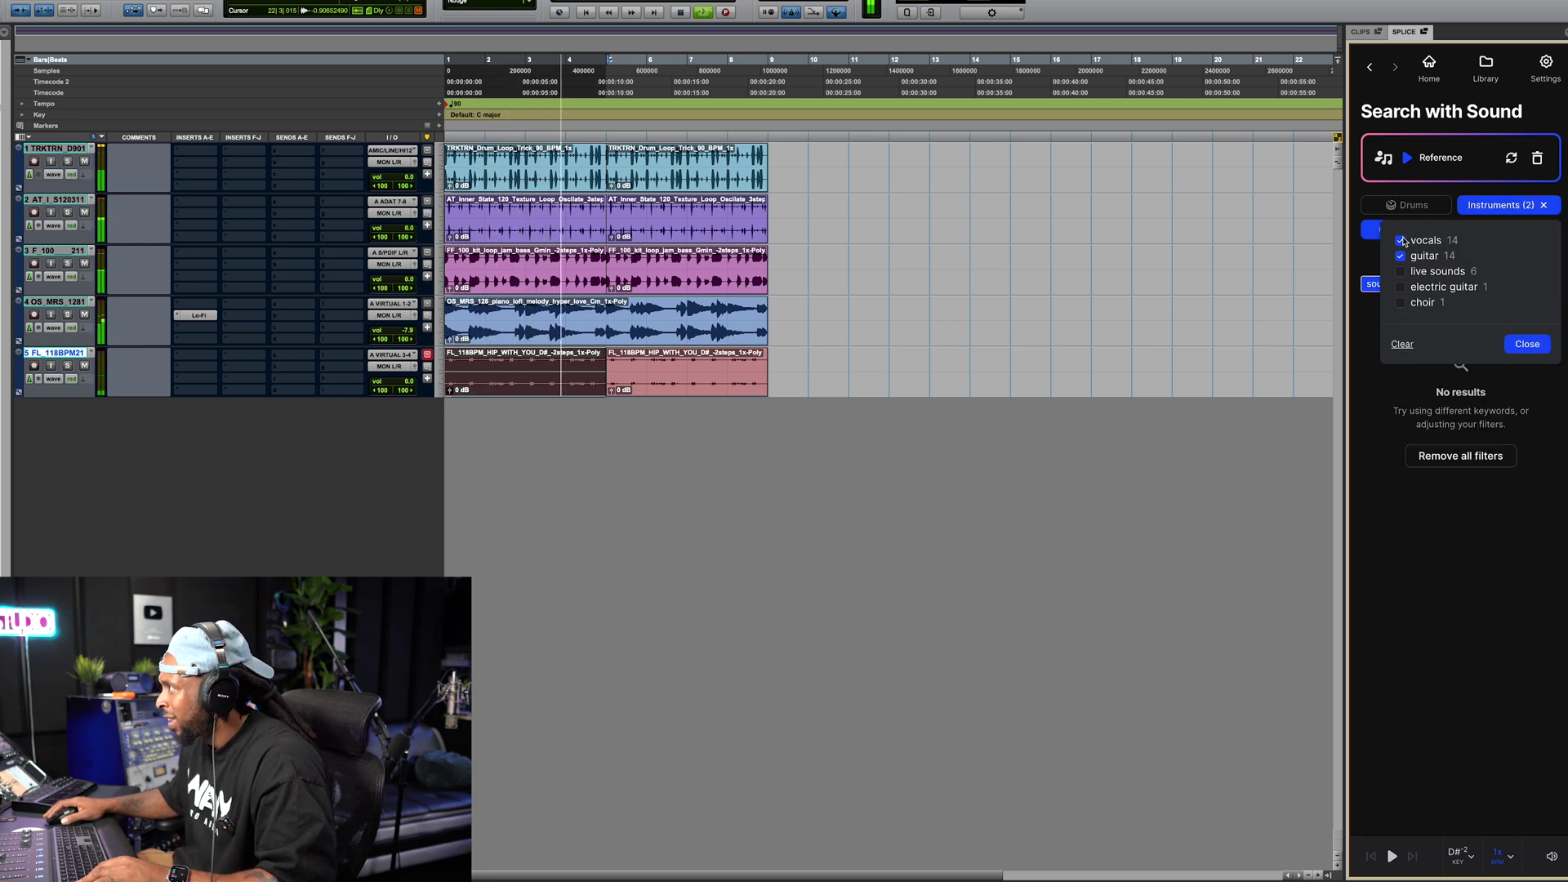
{"action": "left_click", "coordinate": [1402, 240]}
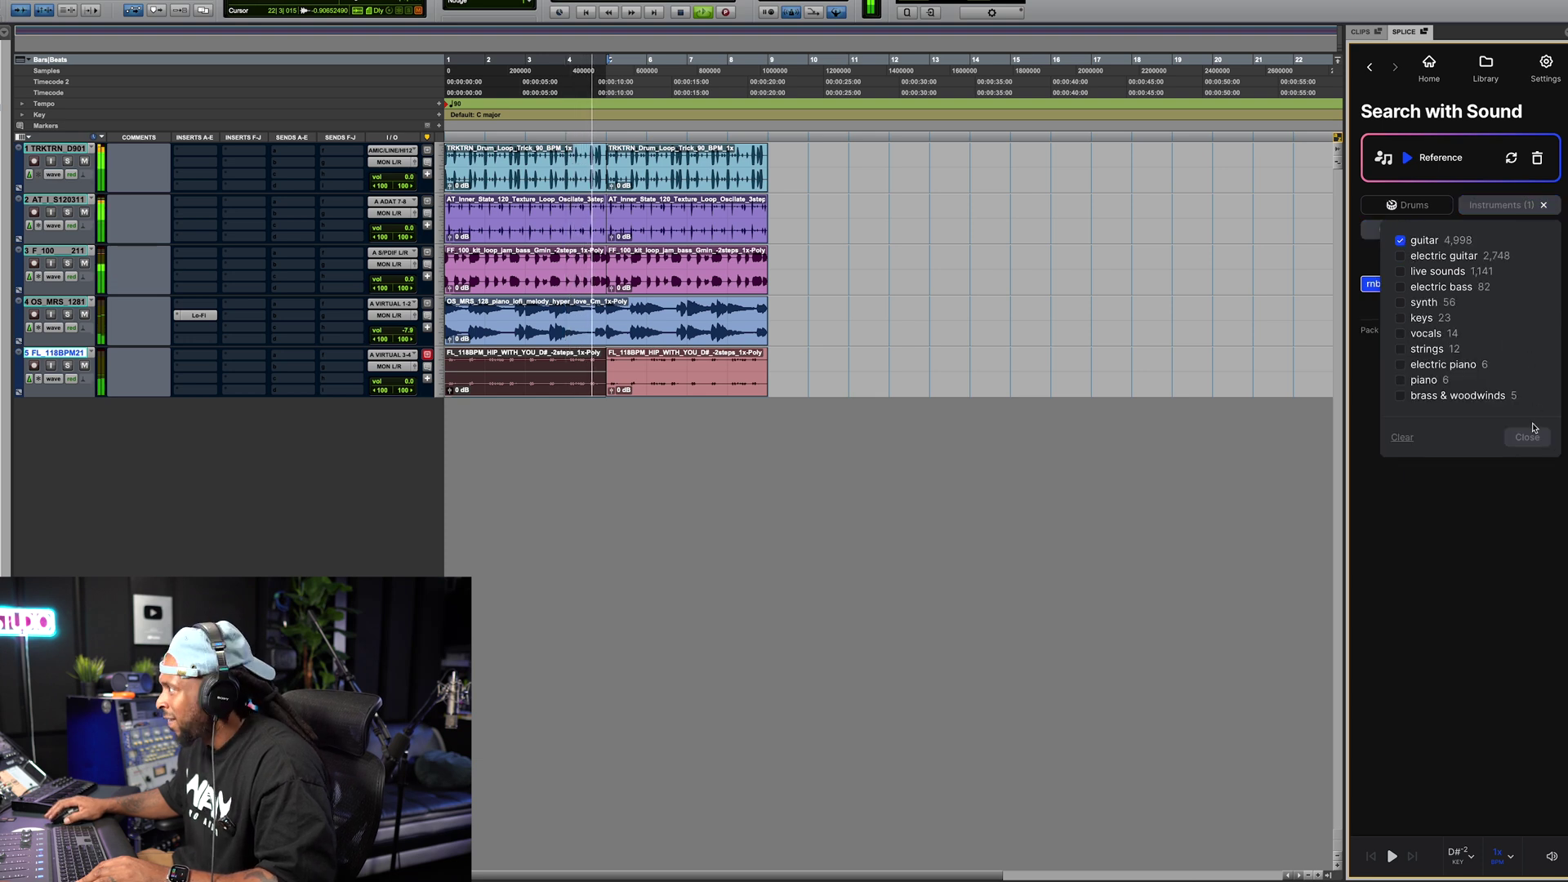
{"action": "left_click", "coordinate": [1527, 433]}
- Audition the first two guitar loops with the piano muted and place OS_SW2_65_acoustic_guitar_chords on a new track at bar 1
{"action": "left_click", "coordinate": [1398, 376]}
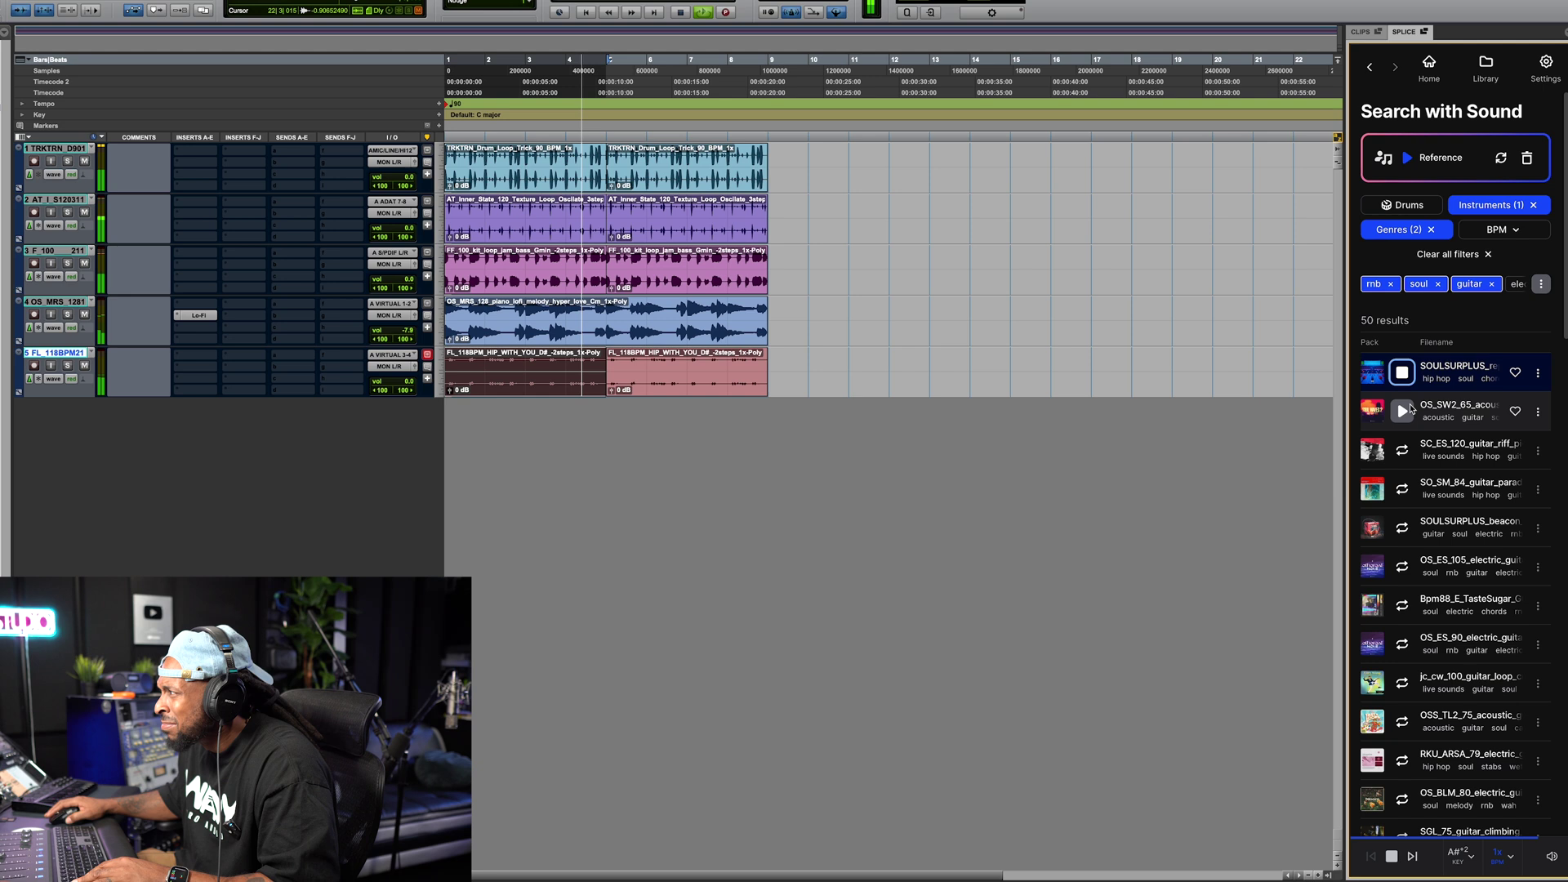
{"action": "left_click", "coordinate": [85, 314]}
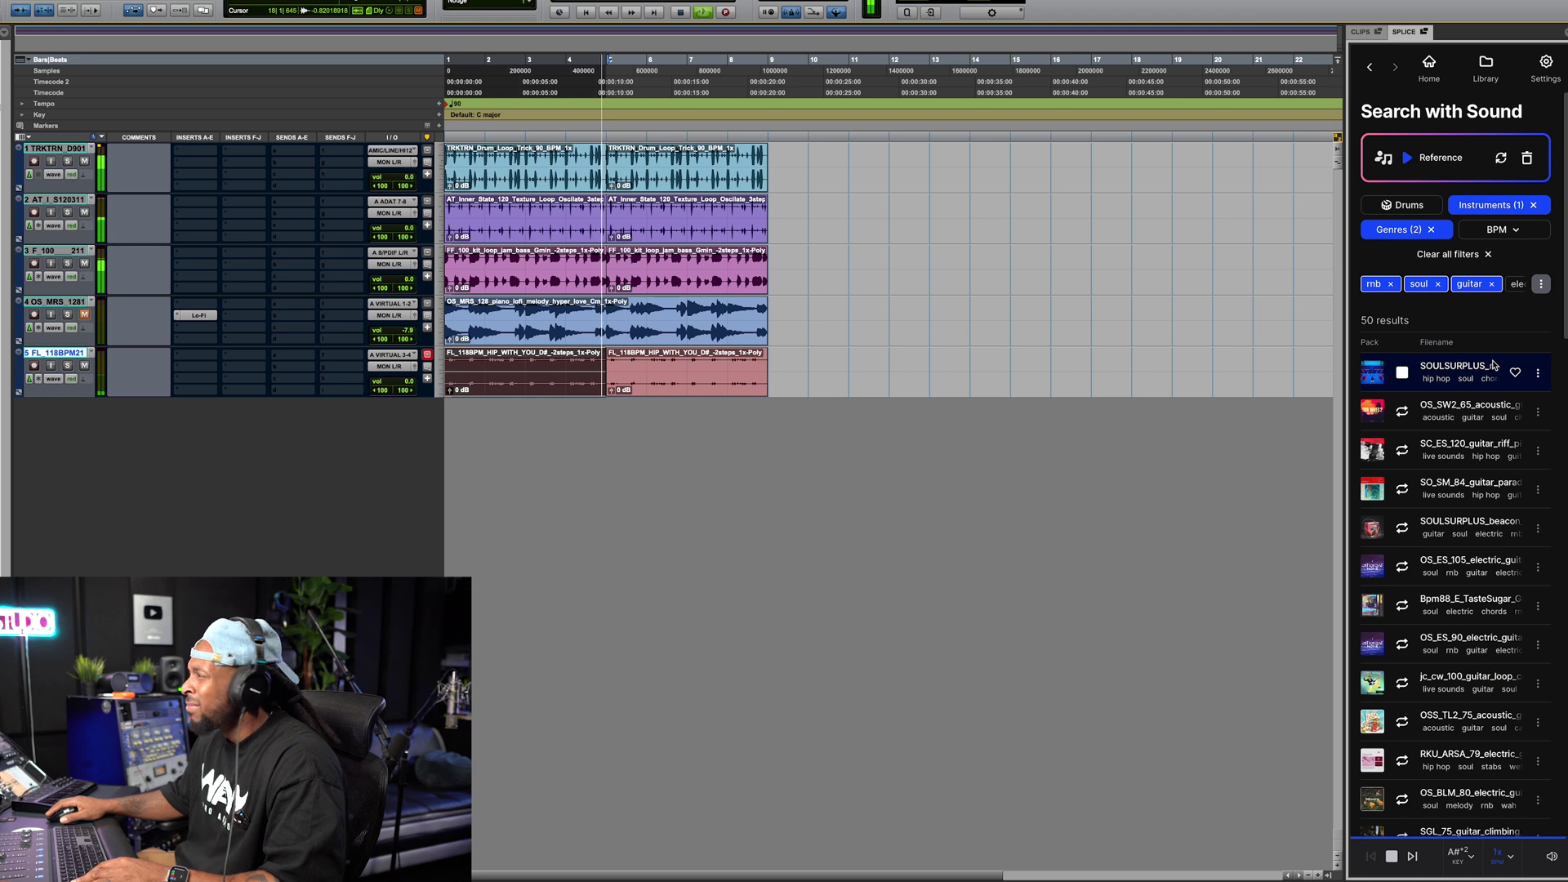
{"action": "left_click", "coordinate": [1402, 411]}
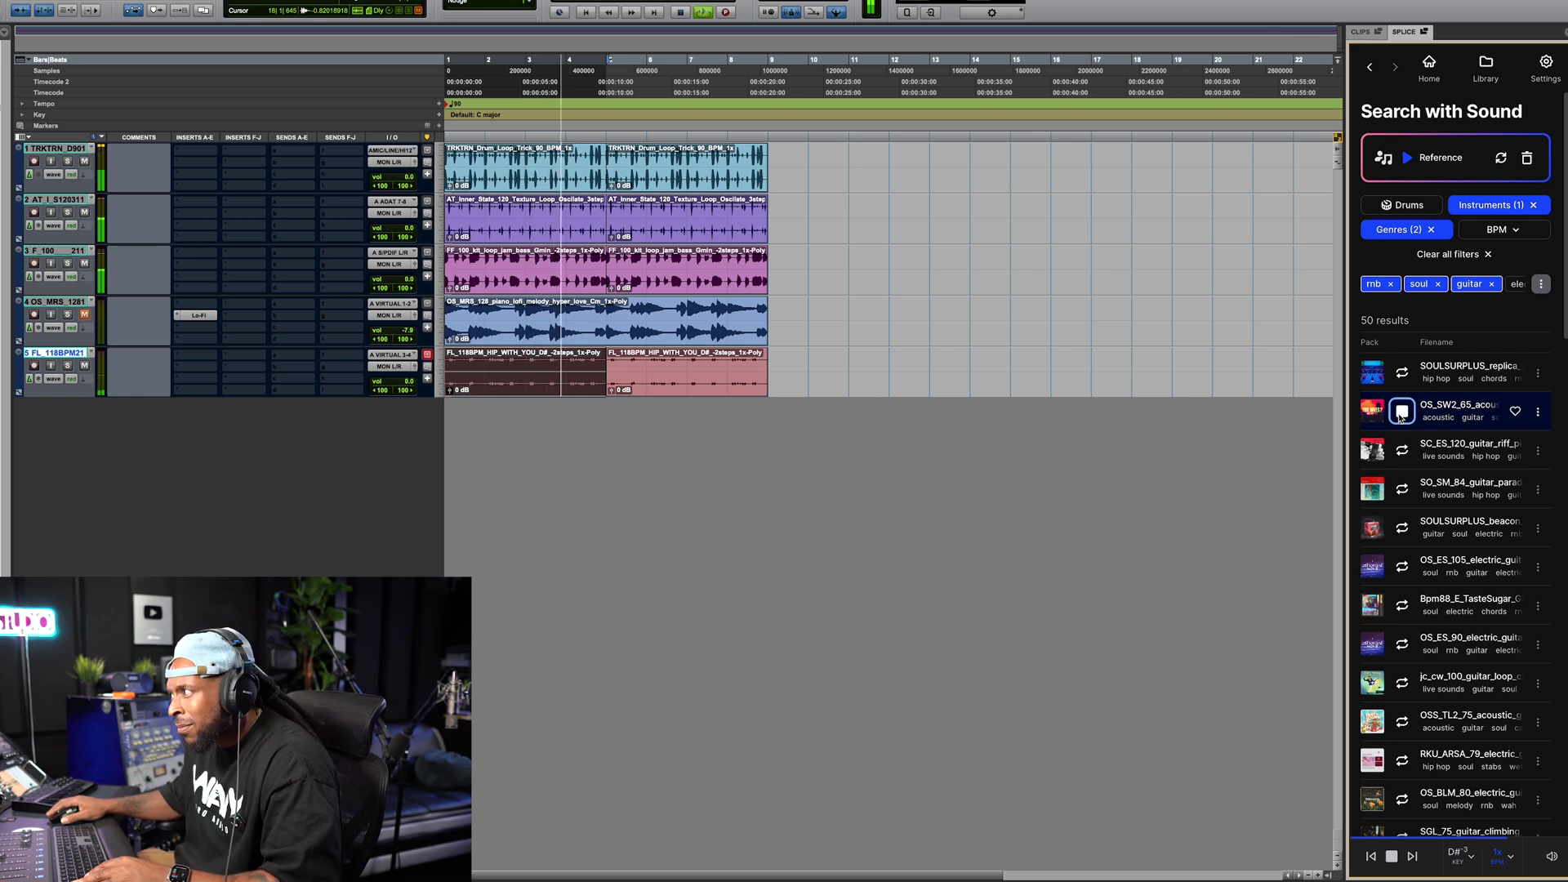
{"action": "left_click_drag", "start_coordinate": [1451, 411], "coordinate": [523, 422]}
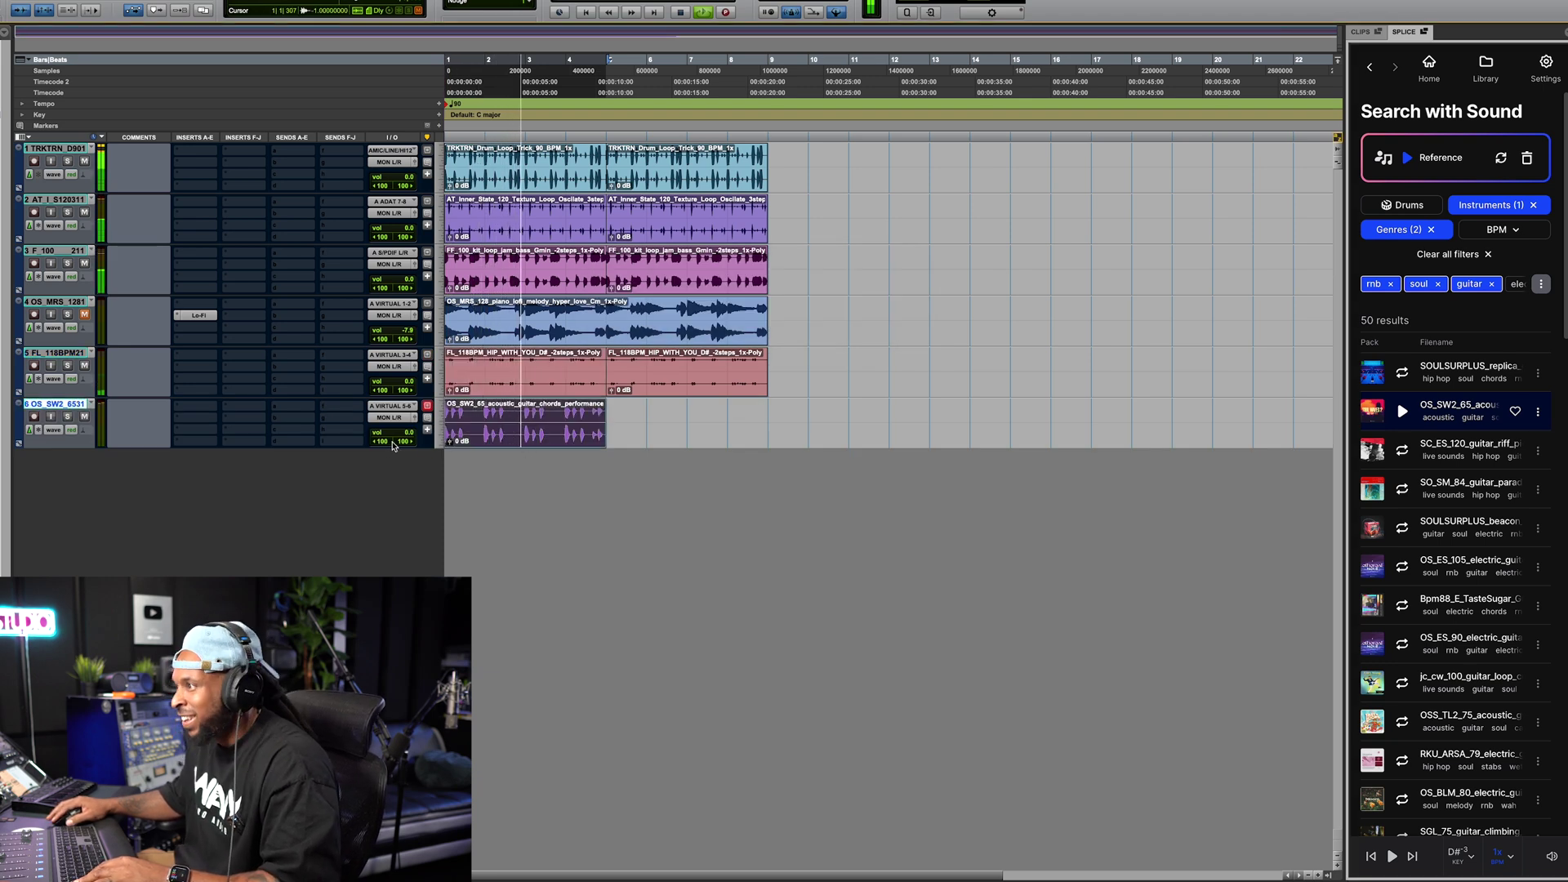
- Lower the guitar track to about -7.3 dB, duplicate its clip from bar 5, and unmute the piano track
{"action": "left_click_drag", "start_coordinate": [392, 432], "coordinate": [392, 442]}
{"action": "left_click", "coordinate": [537, 441]}
{"action": "key", "text": "ctrl+d"}
{"action": "left_click", "coordinate": [85, 315]}
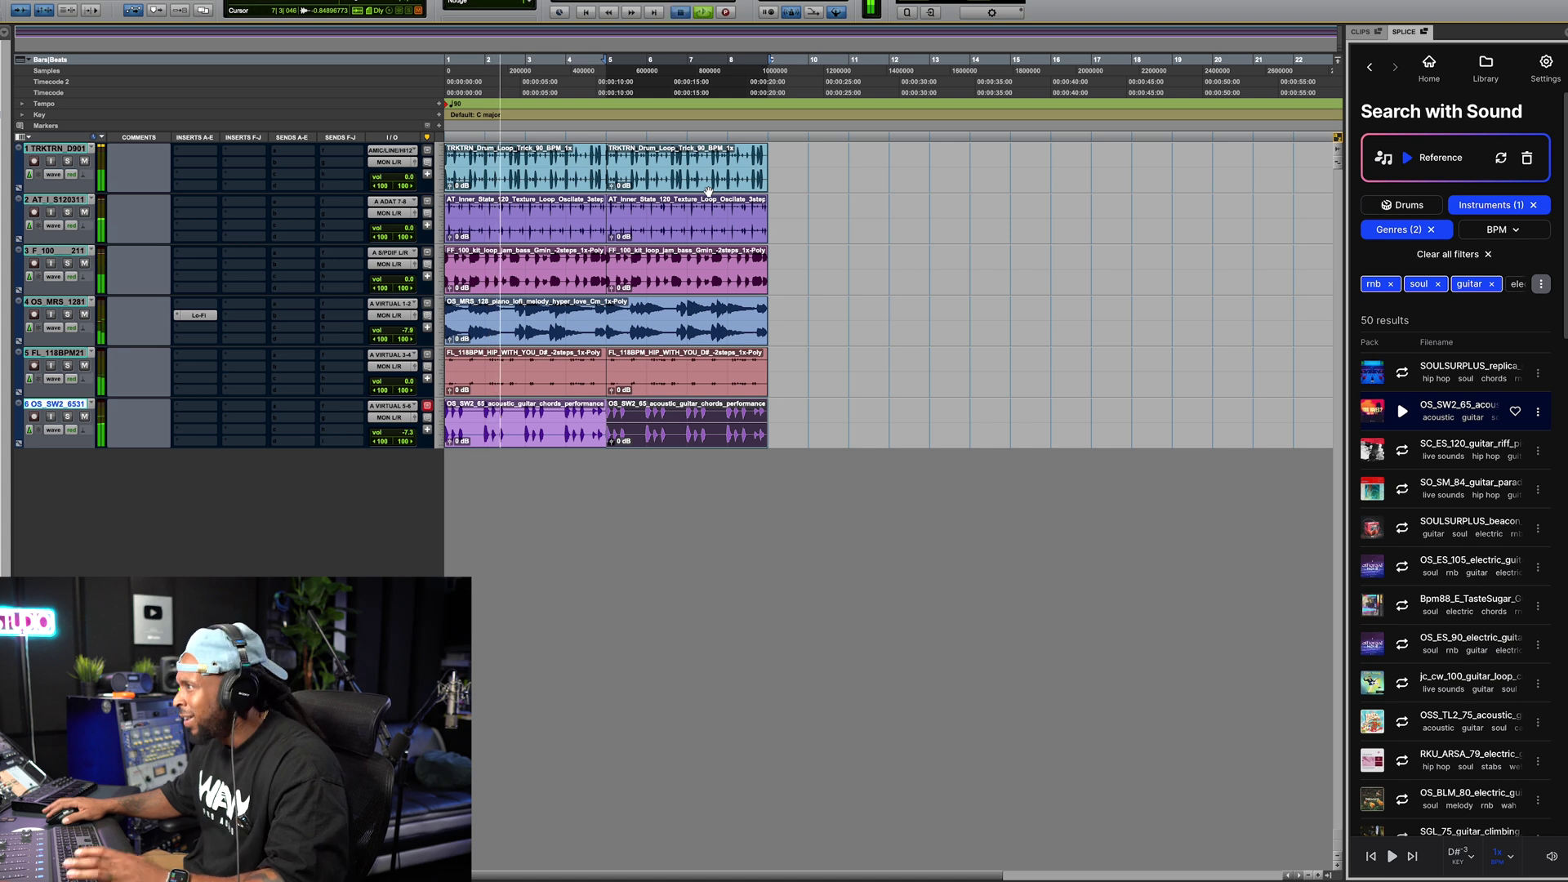
- Stop playback and duplicate the clips of all six tracks in bars 1 to 8 three times, extending the arrangement through bar 32
{"action": "key", "text": "space"}
{"action": "left_click", "coordinate": [740, 170]}
{"action": "left_click", "coordinate": [555, 228]}
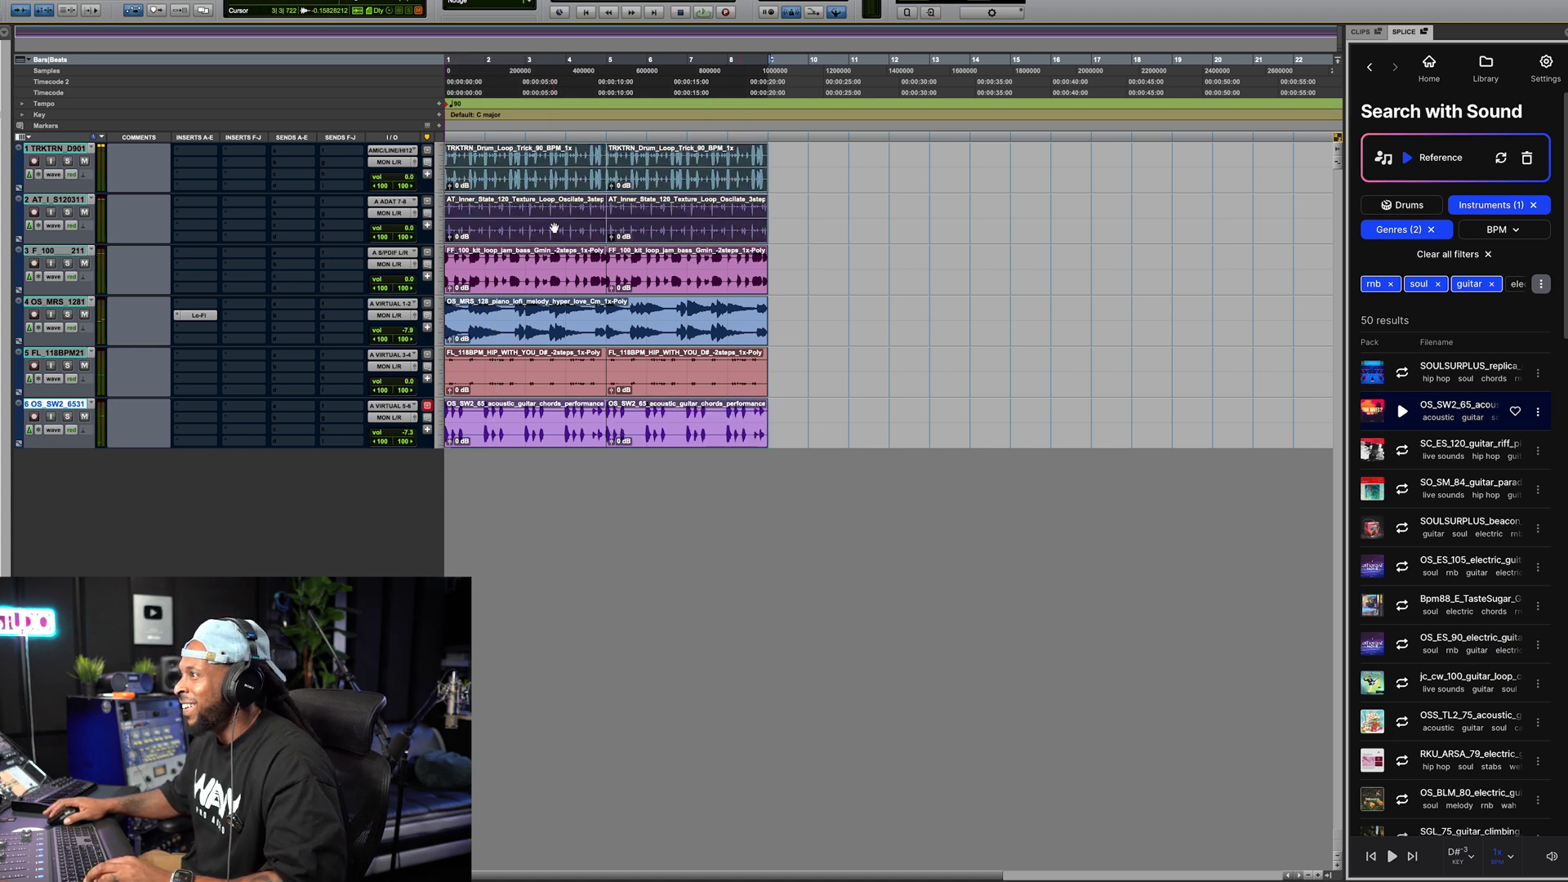
{"action": "left_click_drag", "start_coordinate": [691, 288], "coordinate": [697, 344]}
{"action": "left_click_drag", "start_coordinate": [707, 439], "coordinate": [699, 421]}
{"action": "key", "text": "ctrl+d"}
{"action": "key", "text": "ctrl+d"}
{"action": "key", "text": "ctrl+d"}
{"action": "key", "text": "ctrl+bracketleft"}
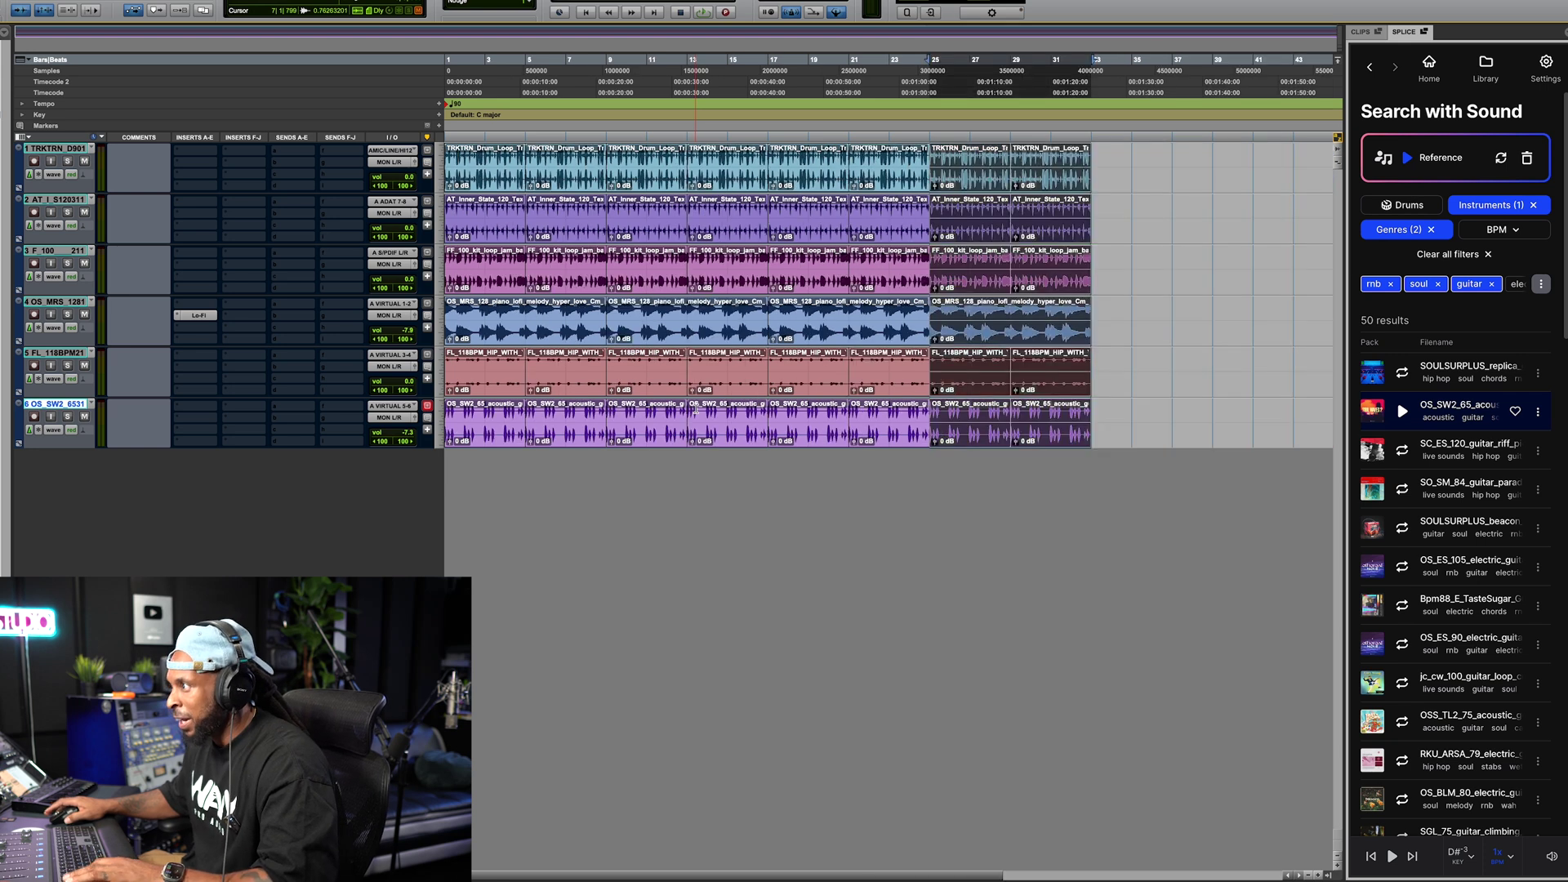
{"action": "key", "text": "ctrl+bracketleft"}
- Delete the first drum clip, leaving bars 1 to 4 of the drum track empty
{"action": "left_click", "coordinate": [551, 365]}
{"action": "key", "text": "ctrl+bracketright"}
{"action": "key", "text": "ctrl+bracketright"}
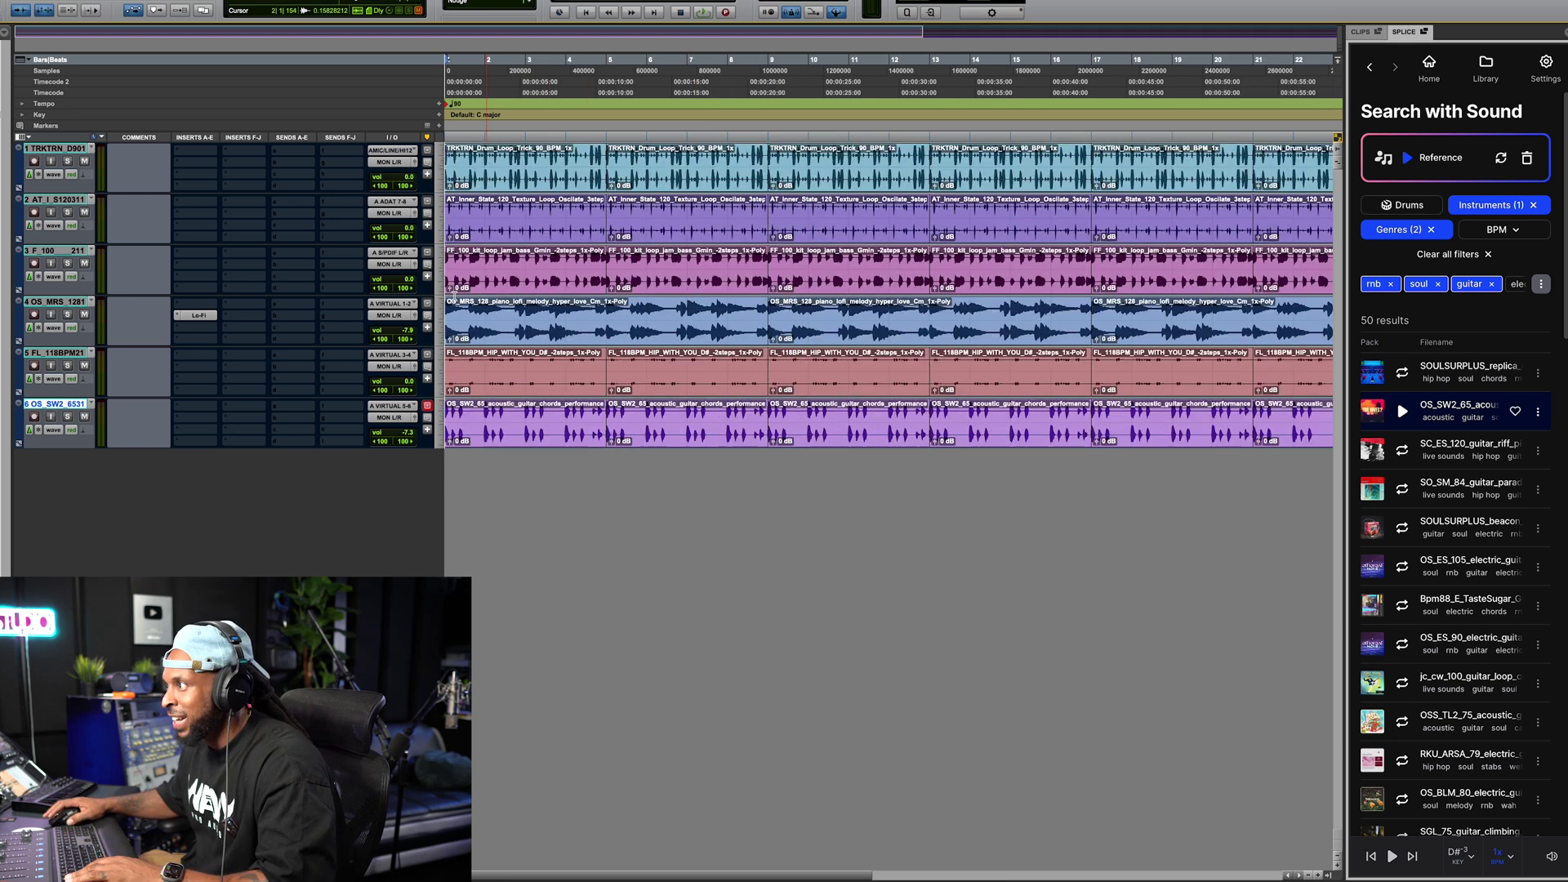
{"action": "left_click", "coordinate": [462, 181]}
{"action": "key", "text": "Delete"}
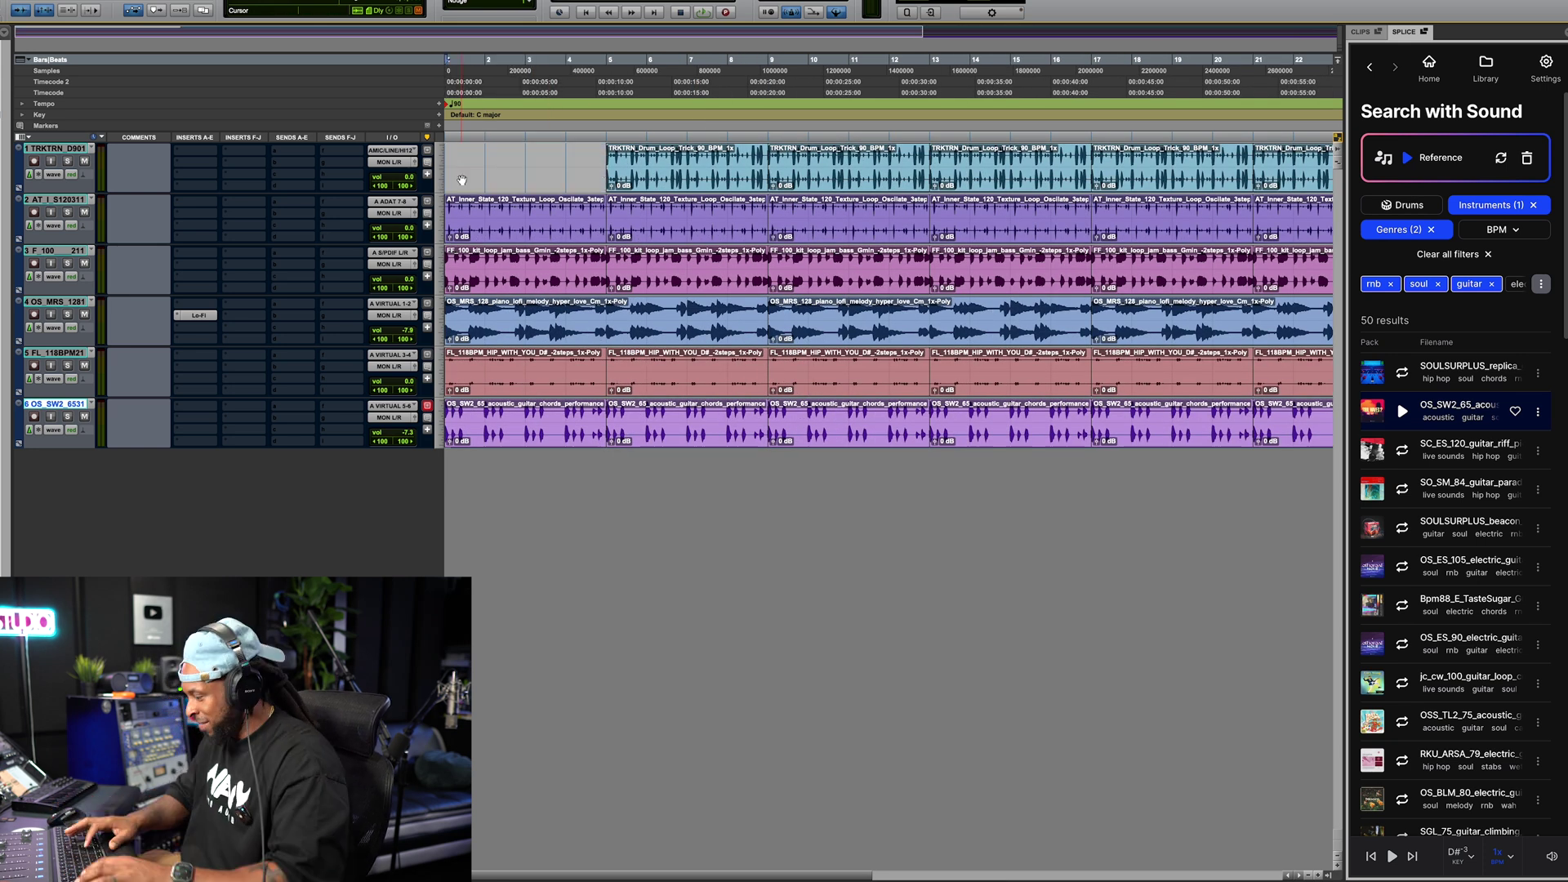
- Play the arrangement from the start and mute the first vocal clip in bars 1 to 4
{"action": "key", "text": "space"}
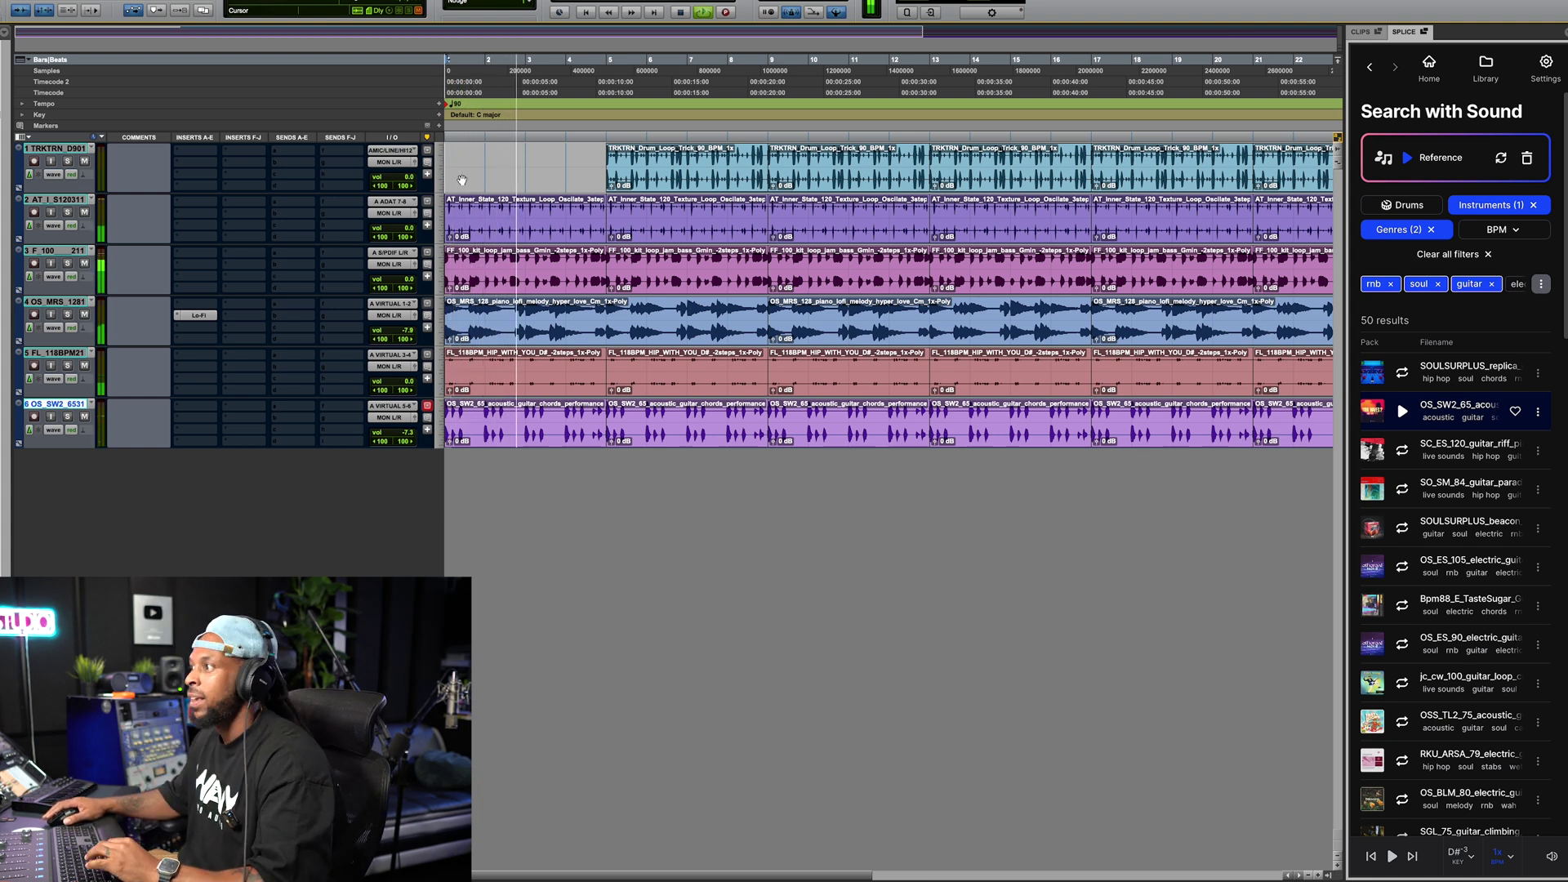
{"action": "left_click", "coordinate": [499, 396]}
{"action": "left_click", "coordinate": [500, 397]}
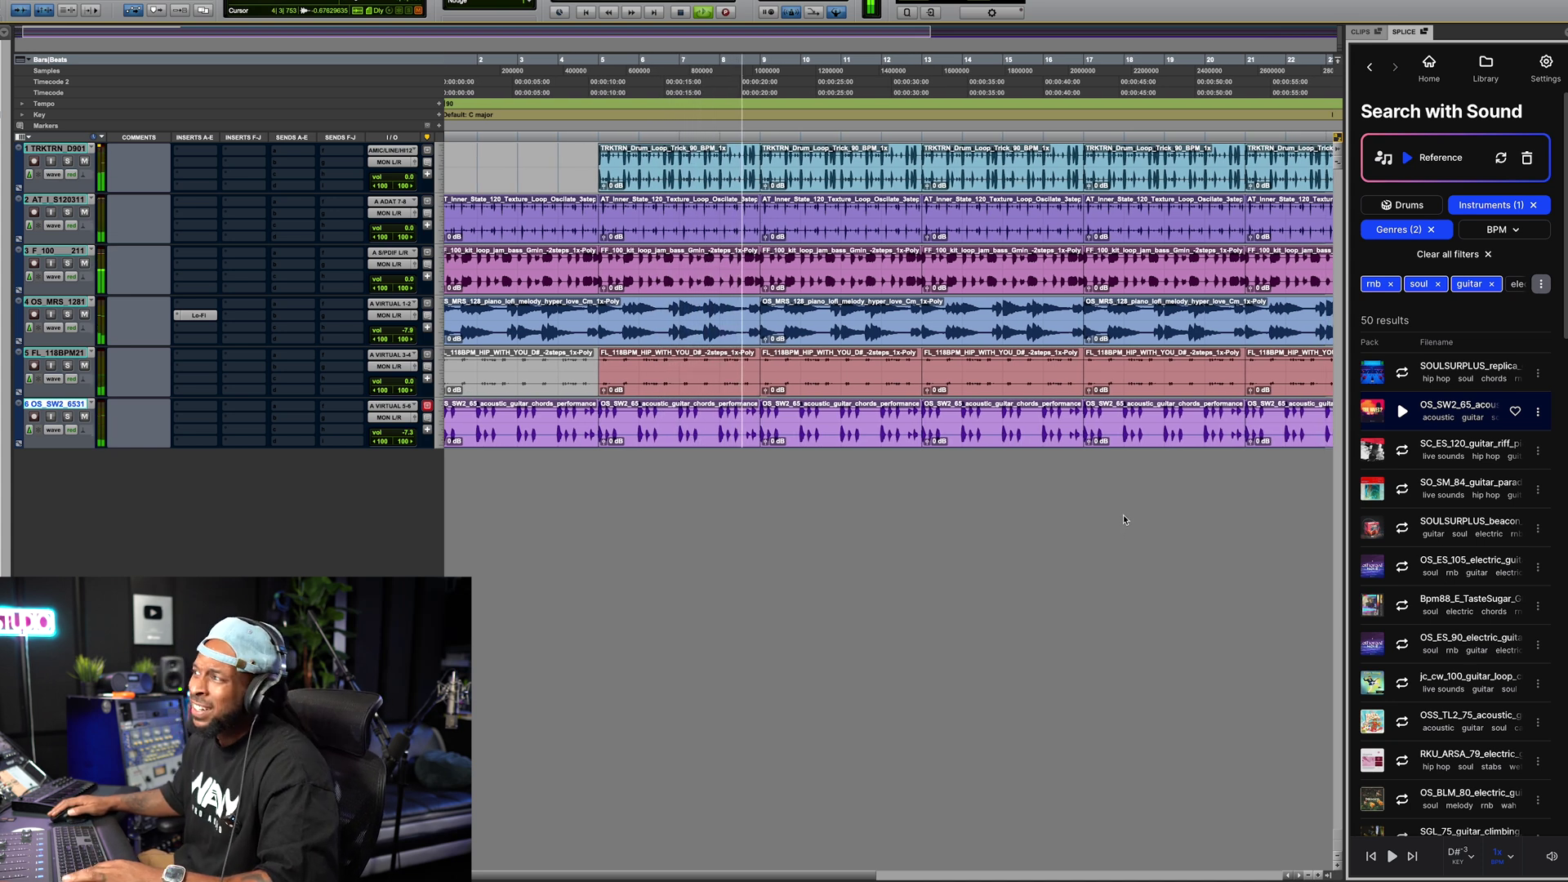
- Delete the bass clip in bars 13 to 16 while the arrangement keeps playing
{"action": "scroll", "coordinate": [1079, 501], "scroll_direction": "right", "scroll_amount": 3}
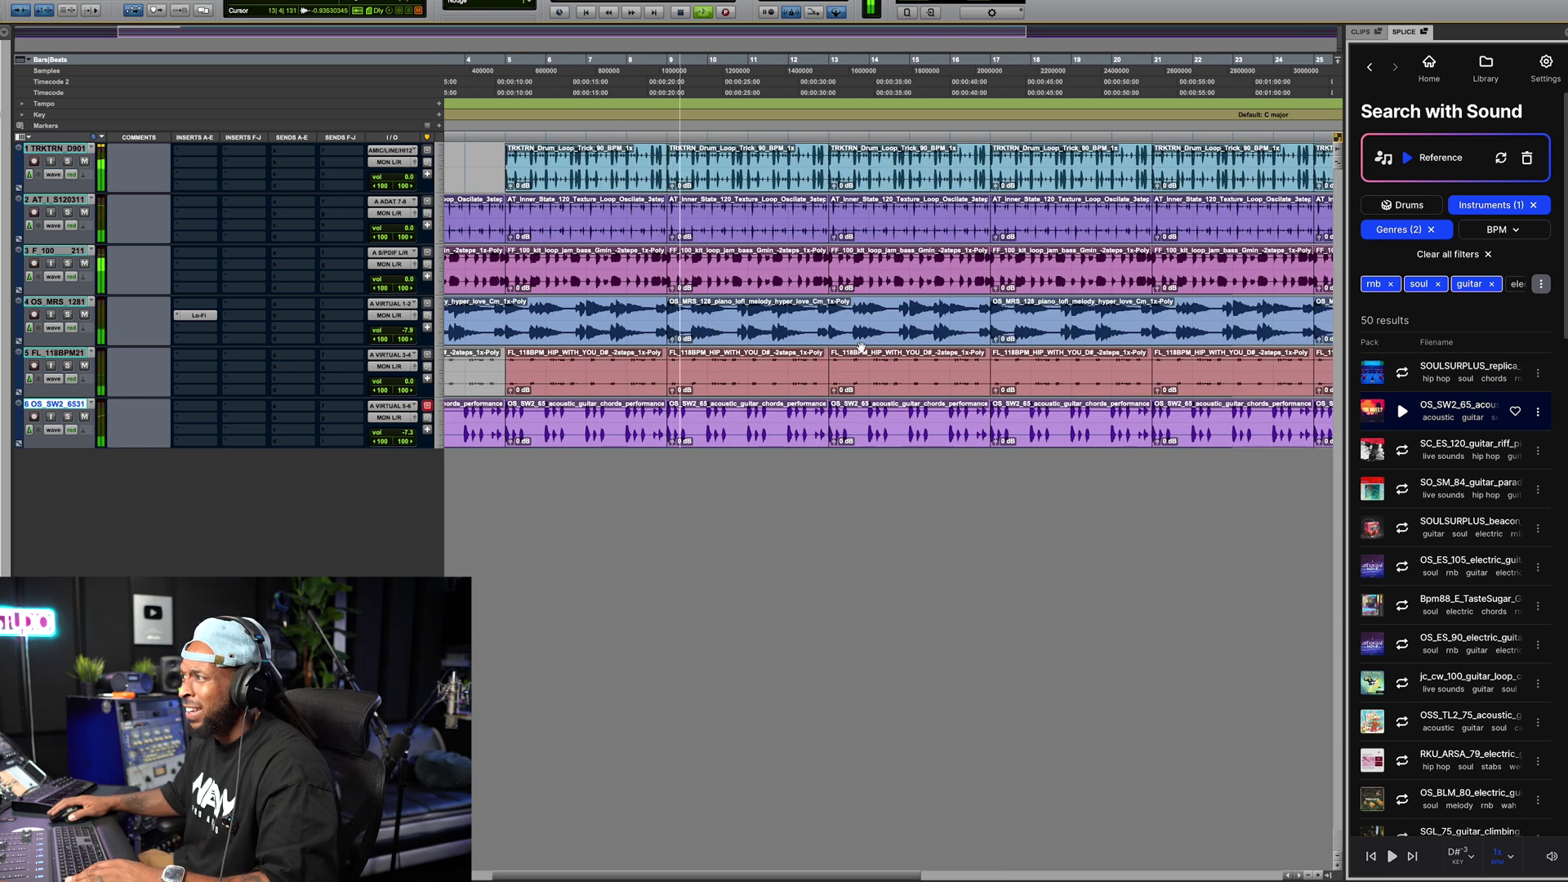
{"action": "scroll", "coordinate": [861, 346], "scroll_direction": "left", "scroll_amount": 3}
{"action": "scroll", "coordinate": [901, 382], "scroll_direction": "right", "scroll_amount": 2}
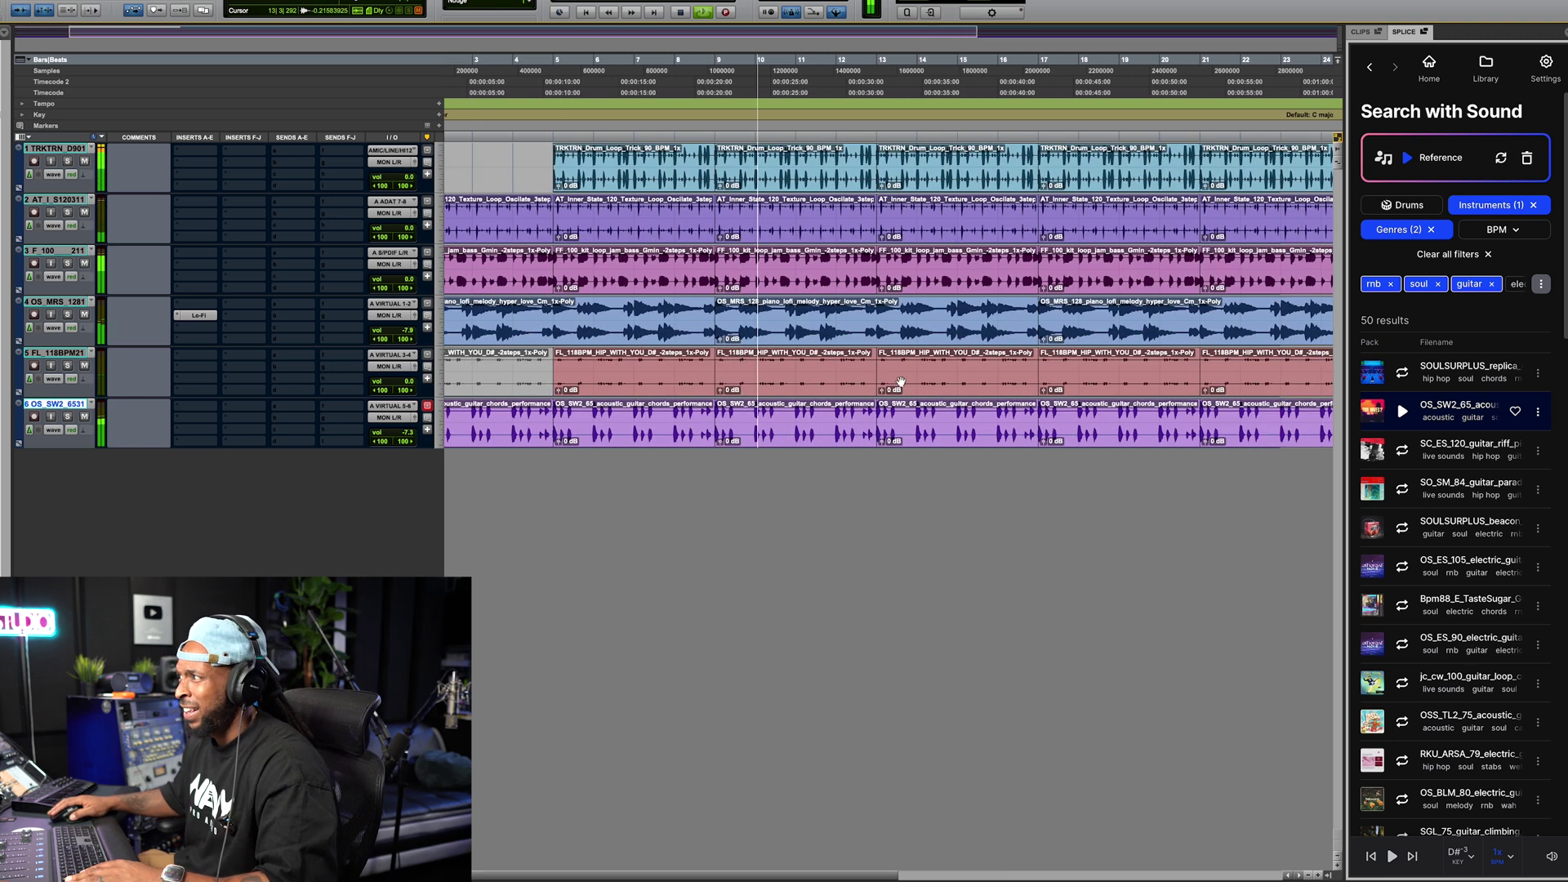
{"action": "left_click", "coordinate": [933, 291]}
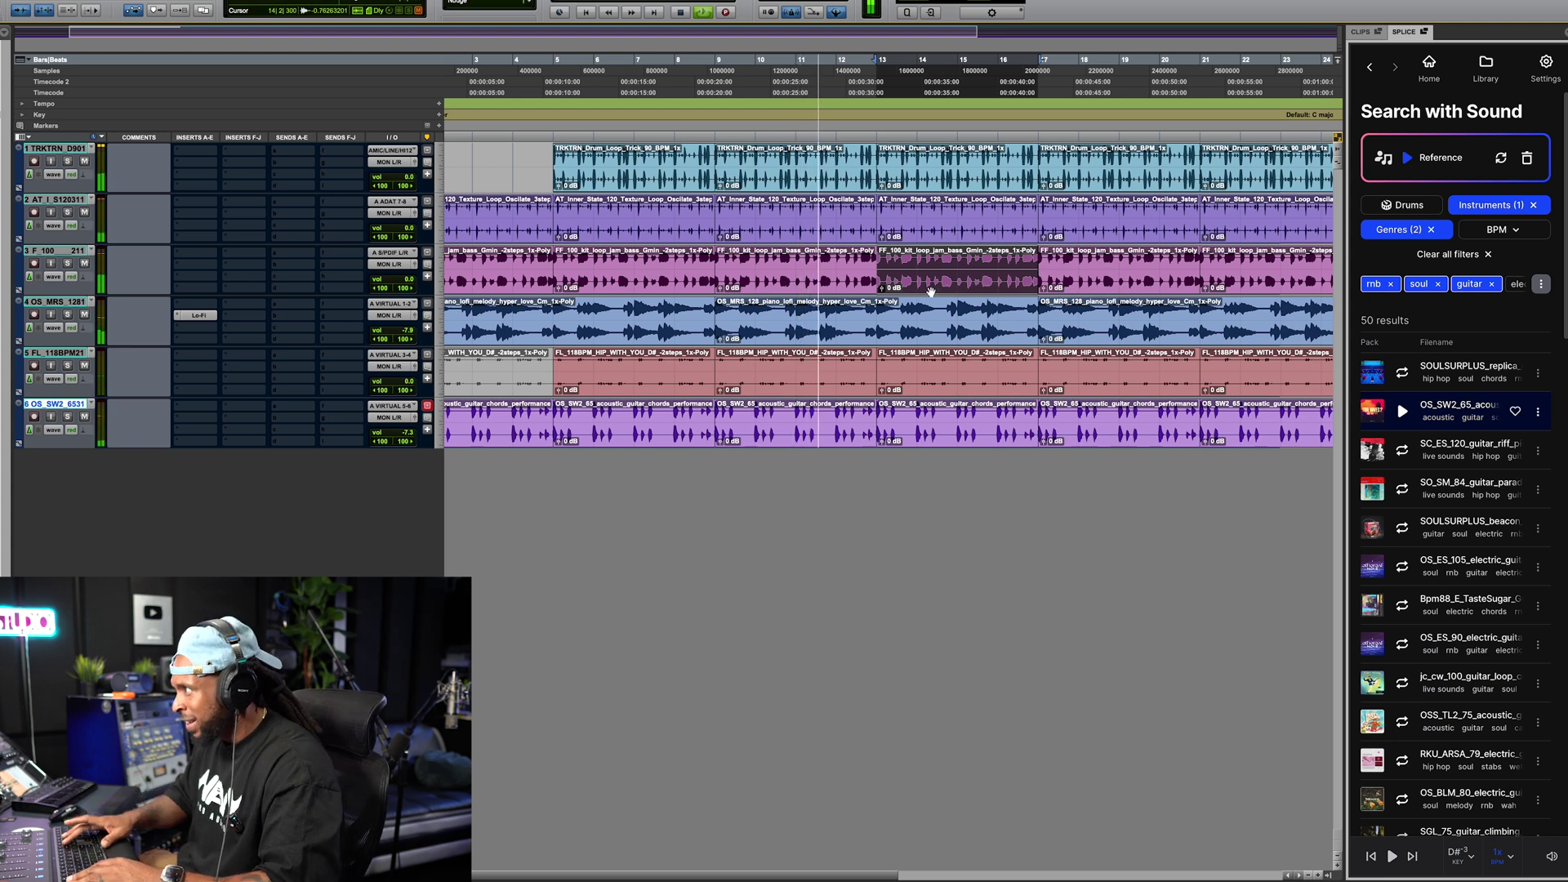
{"action": "key", "text": "Delete"}
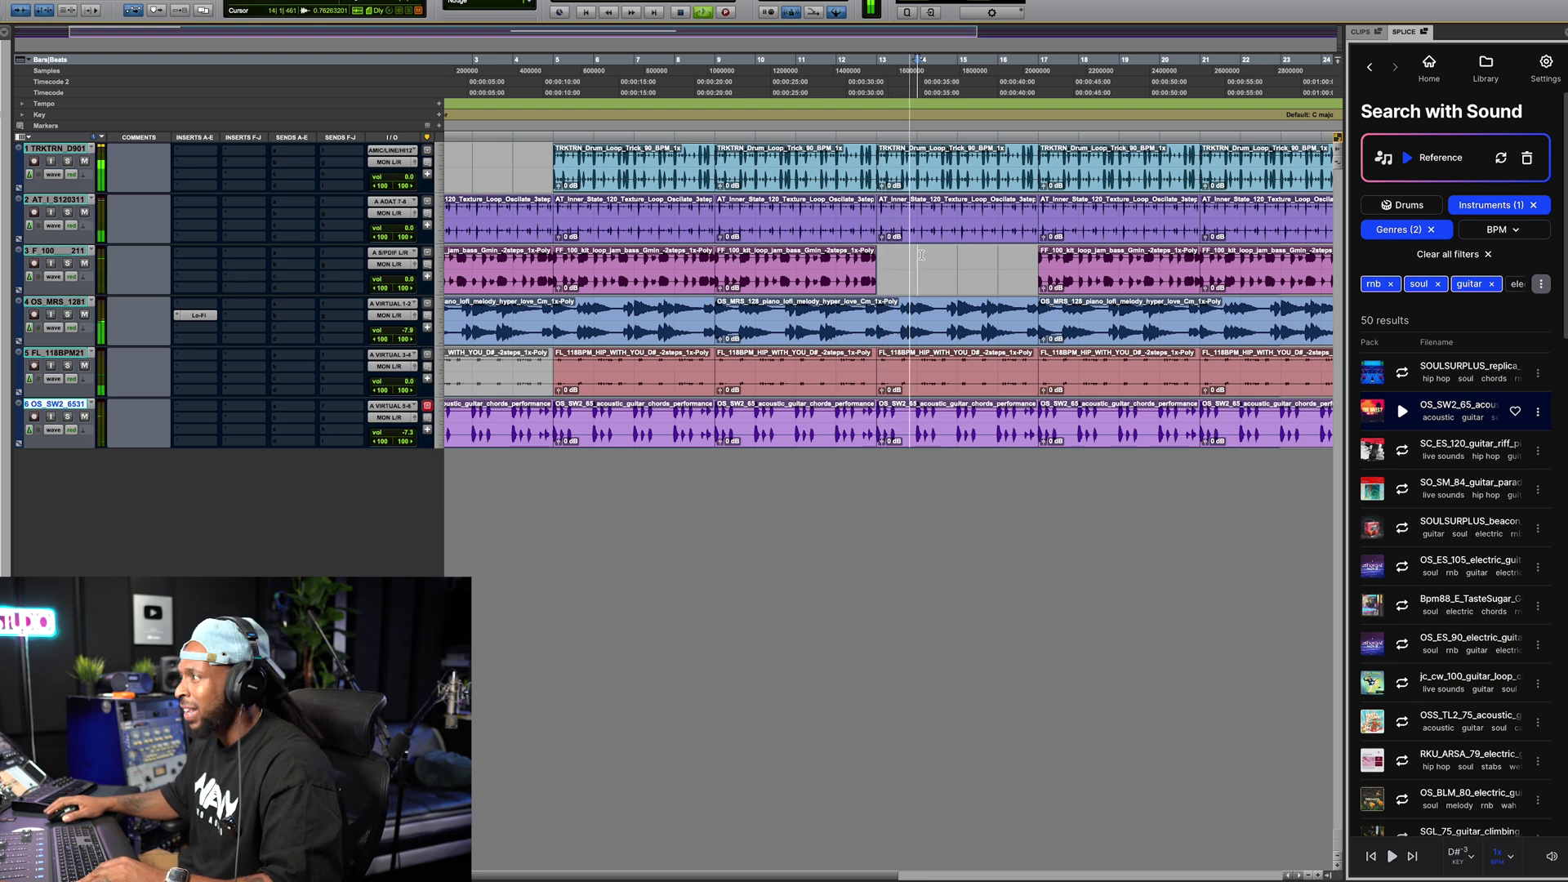
- Delete the vocal clip in bars 17 to 20, leaving a gap in the vocal track
{"action": "scroll", "coordinate": [923, 257], "scroll_direction": "right", "scroll_amount": 5}
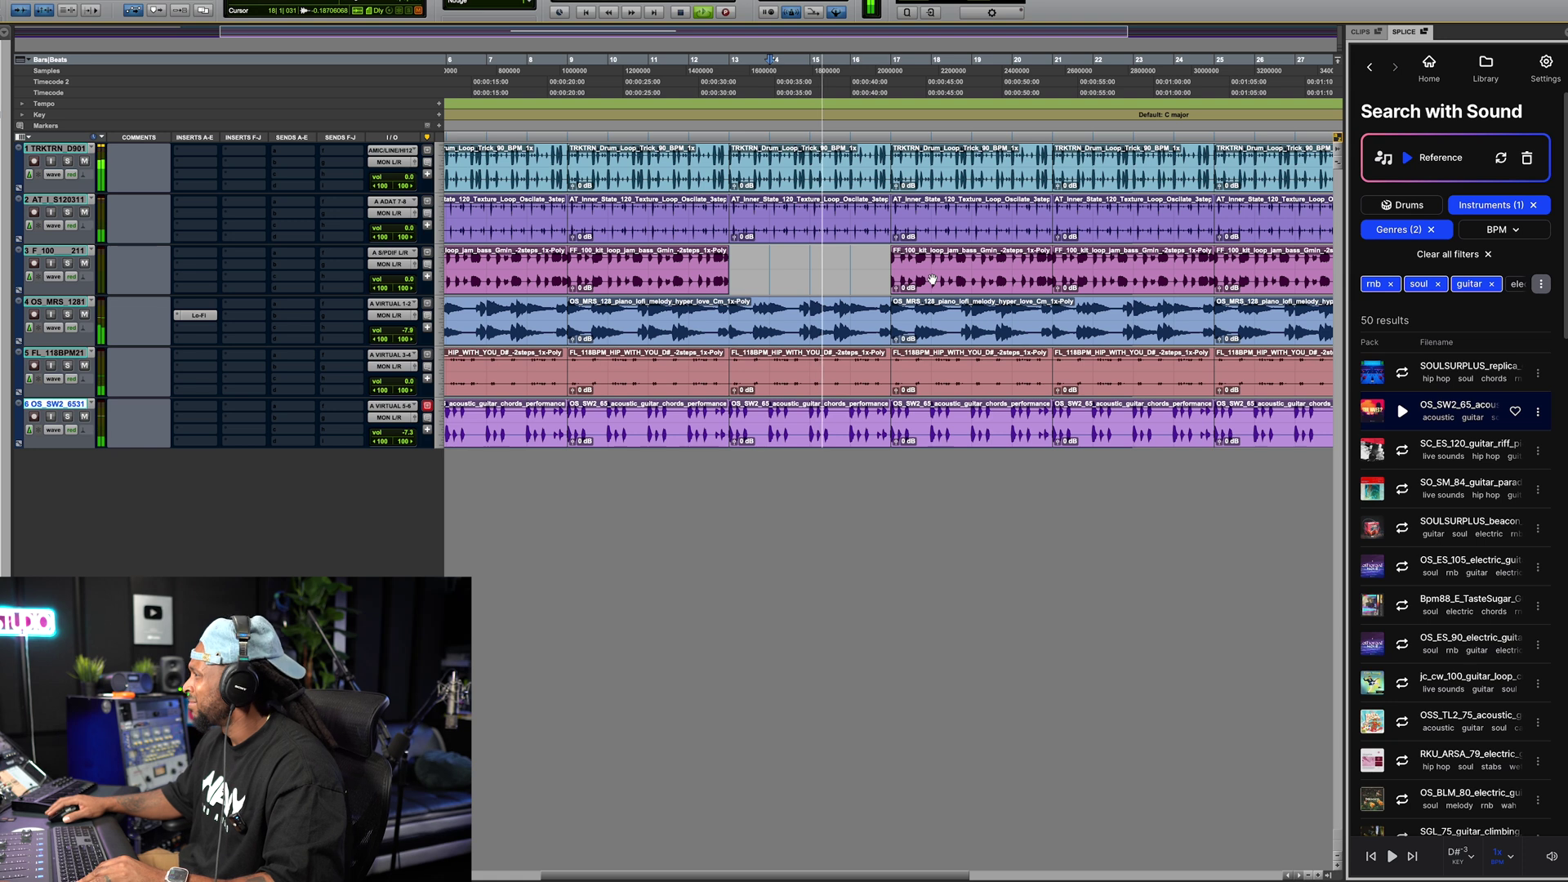
{"action": "left_click", "coordinate": [975, 378]}
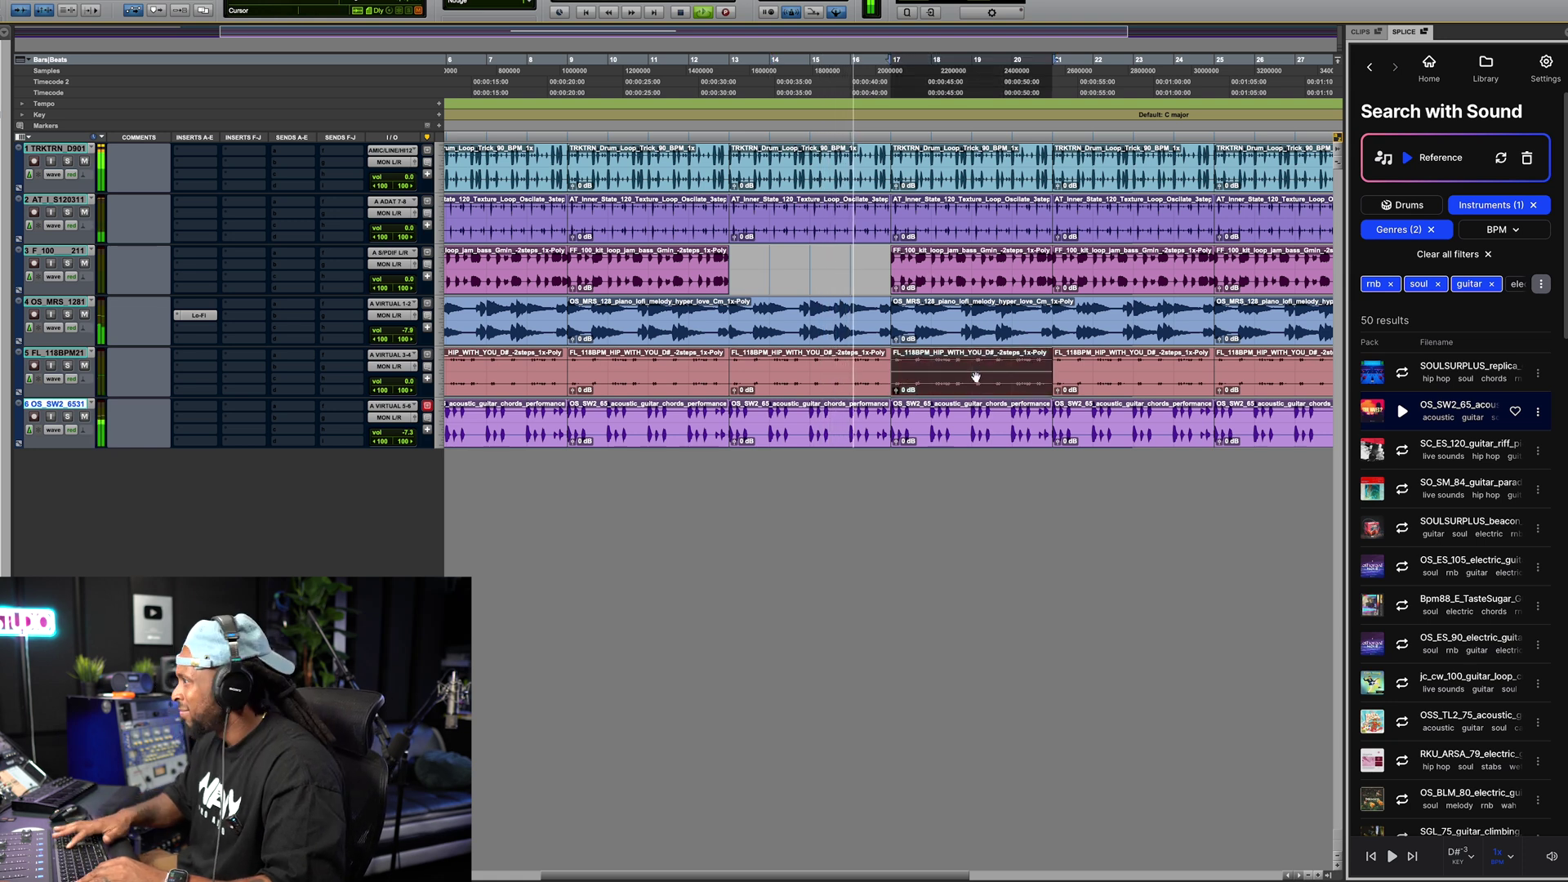
{"action": "key", "text": "Delete"}
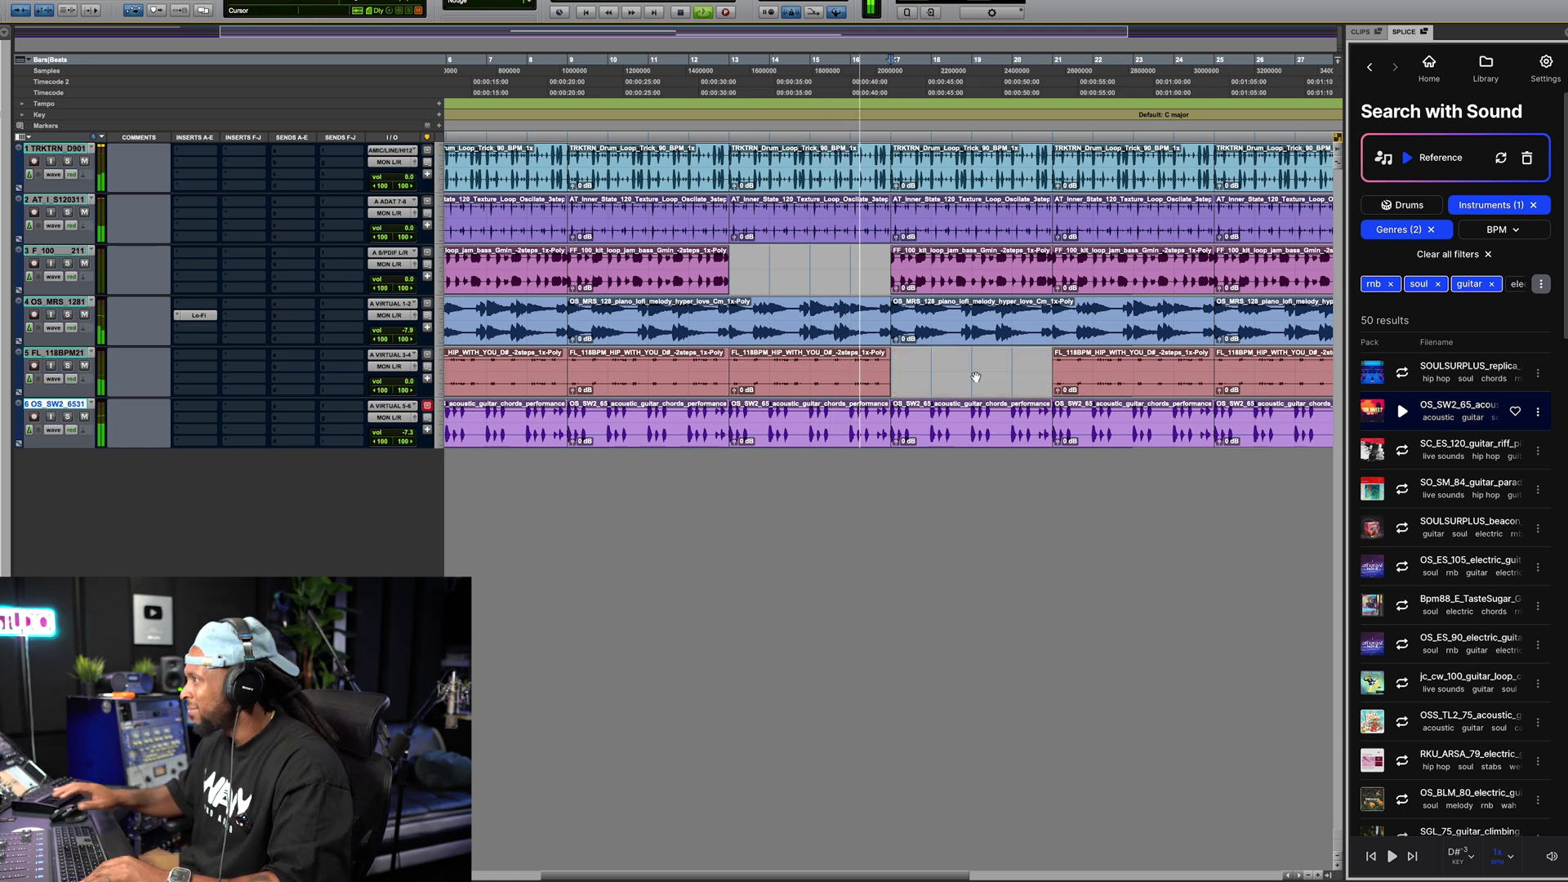
- Select the drum clip in bars 17 to 20 and show the whole arrangement
{"action": "left_click", "coordinate": [956, 186]}
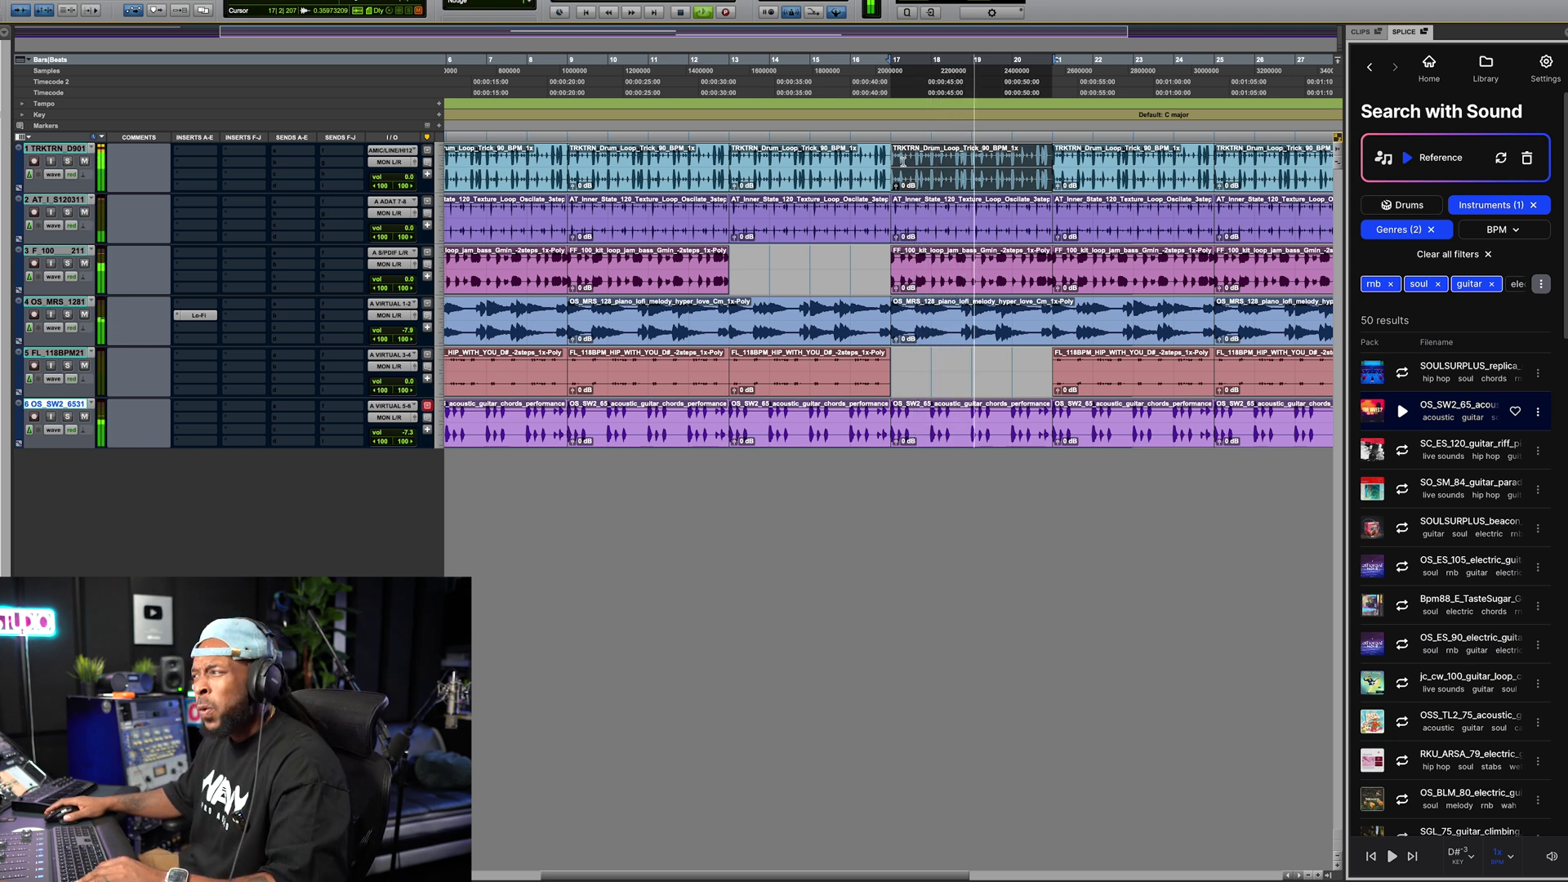
{"action": "key", "text": "r"}
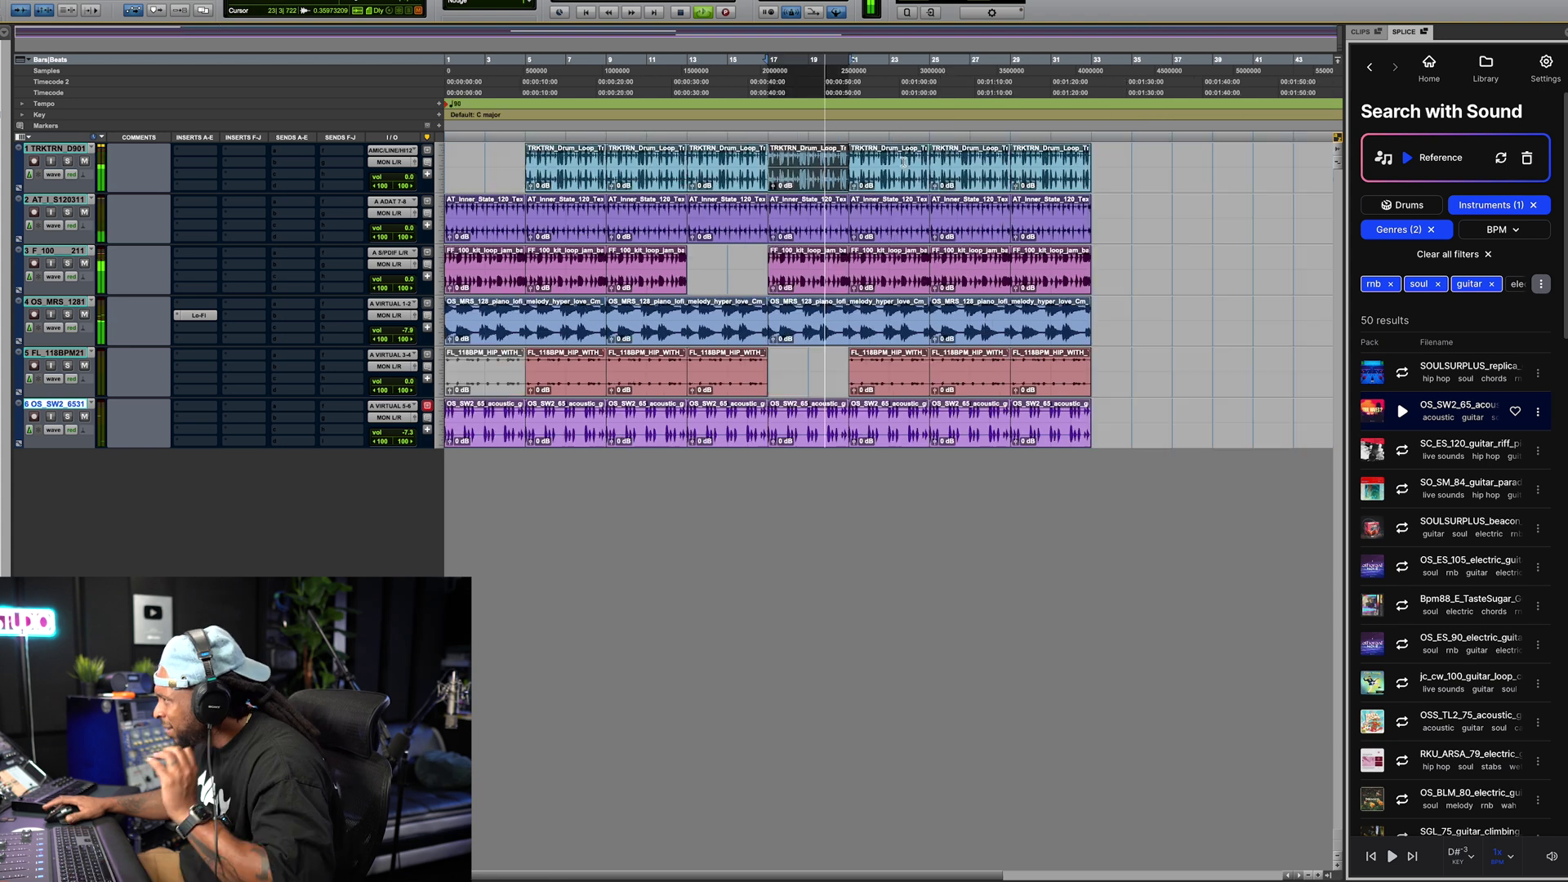